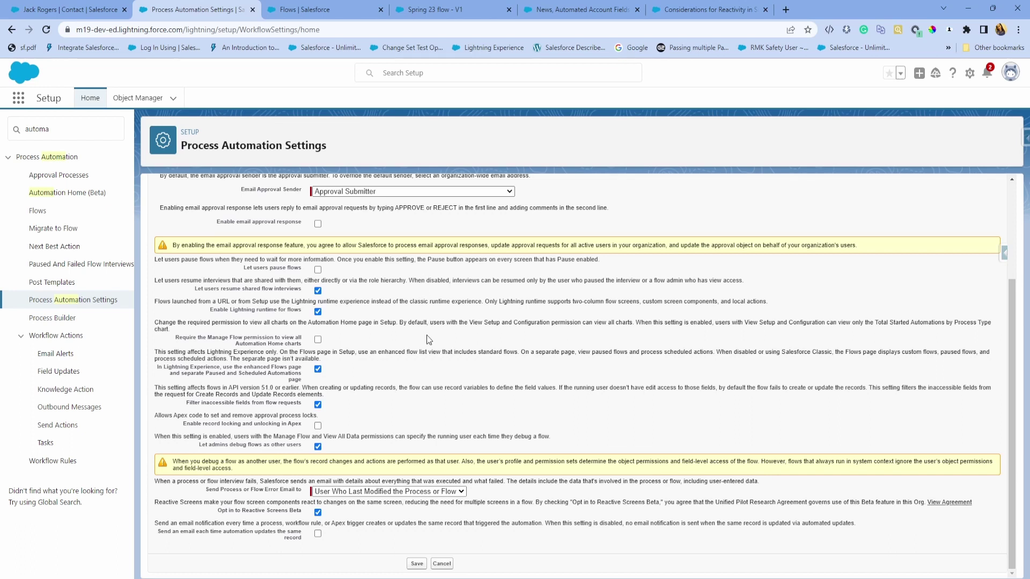
Step: Switch from the list of flows to the Spring 23 flow
scroll(380, 448, "up", 3)
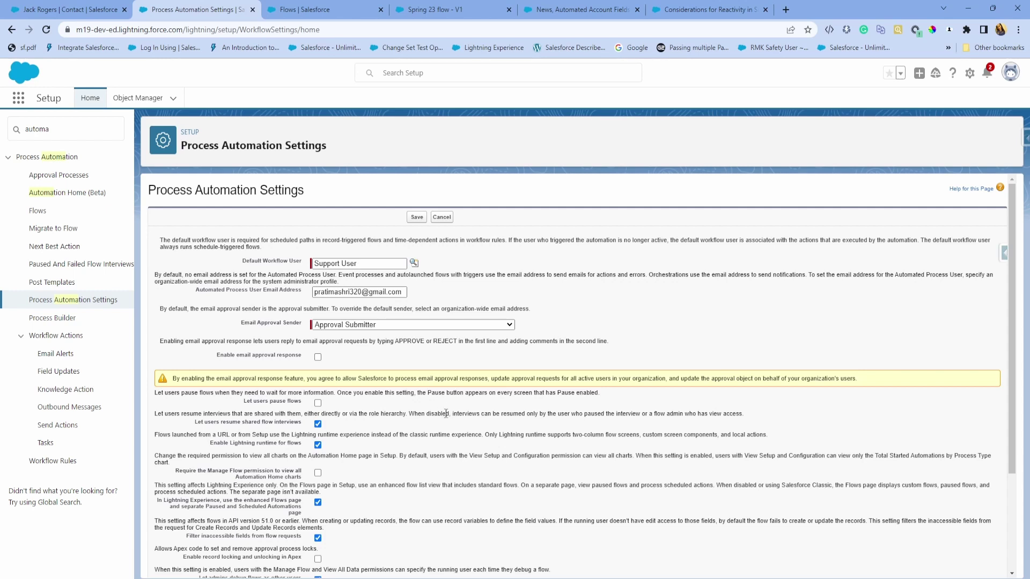
scroll(446, 413, "down", 3)
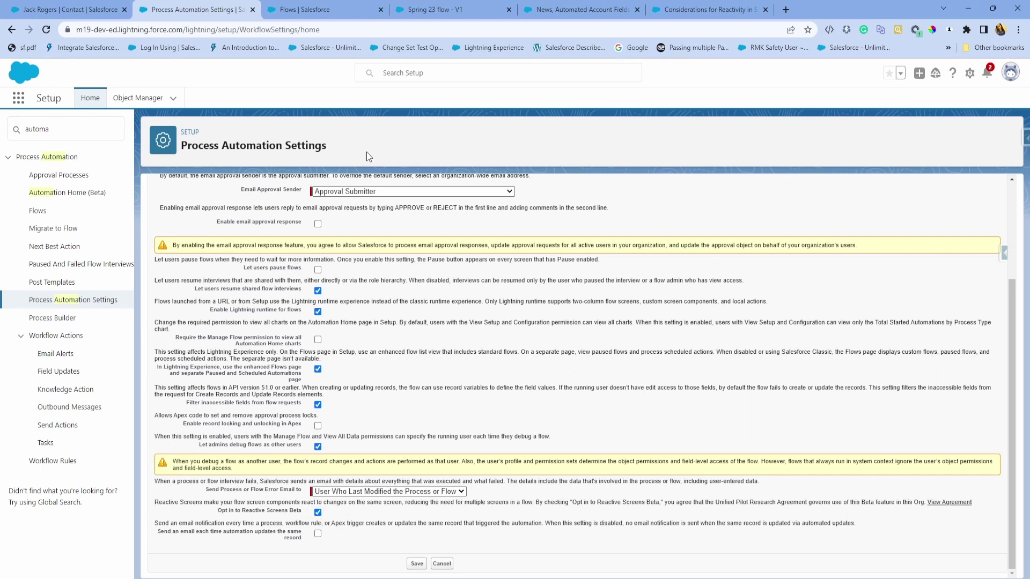
left_click(310, 10)
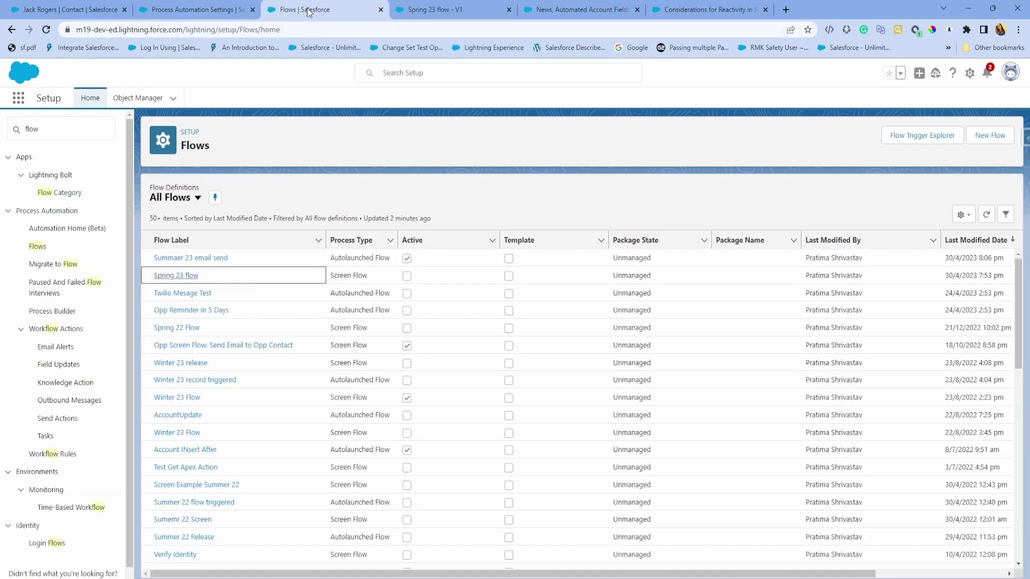
left_click(429, 10)
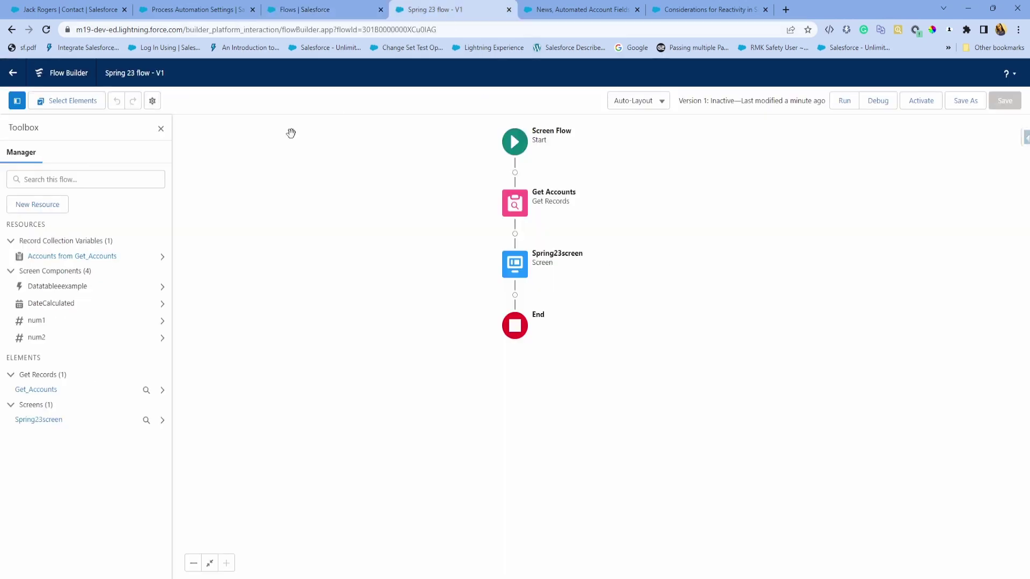
Step: Check the flow's advanced version properties, confirm API version 58, and cancel without changes
left_click(152, 100)
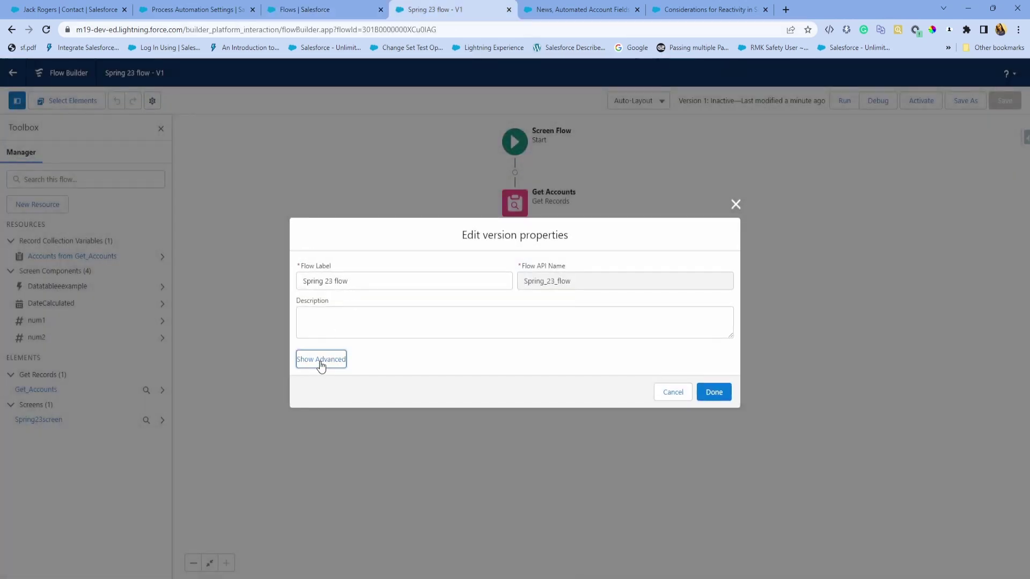
left_click(321, 358)
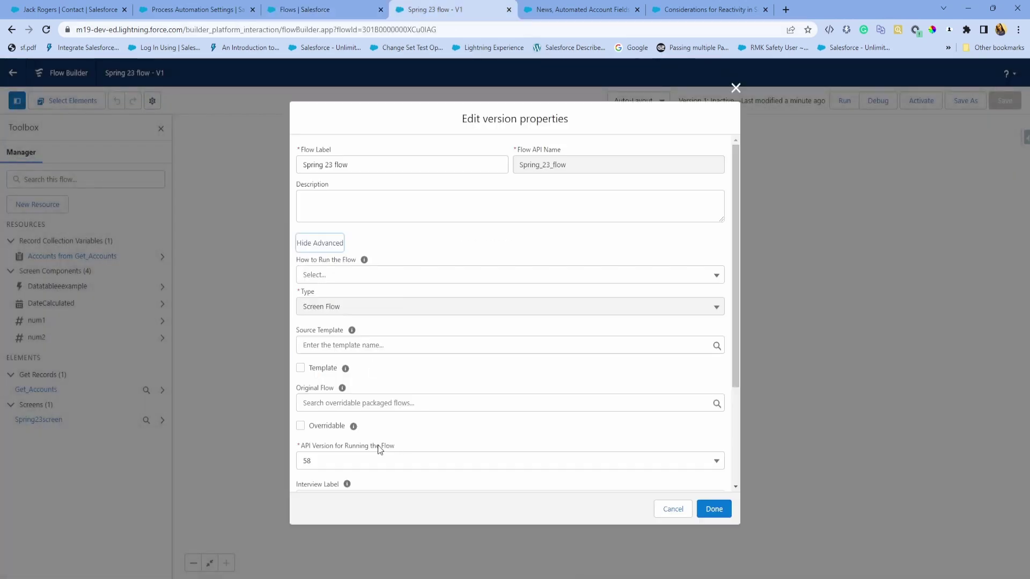
left_click(347, 467)
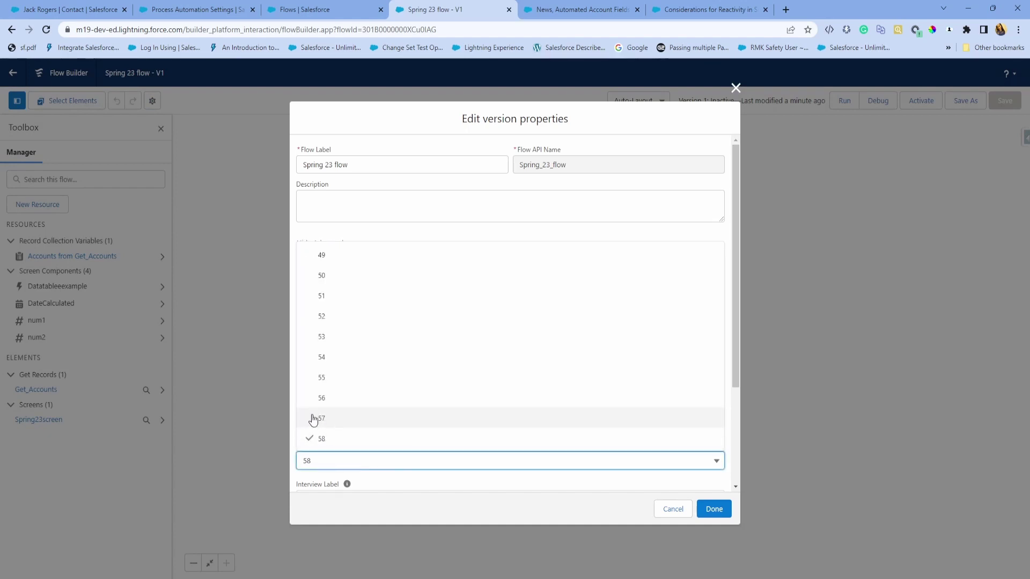
left_click(498, 503)
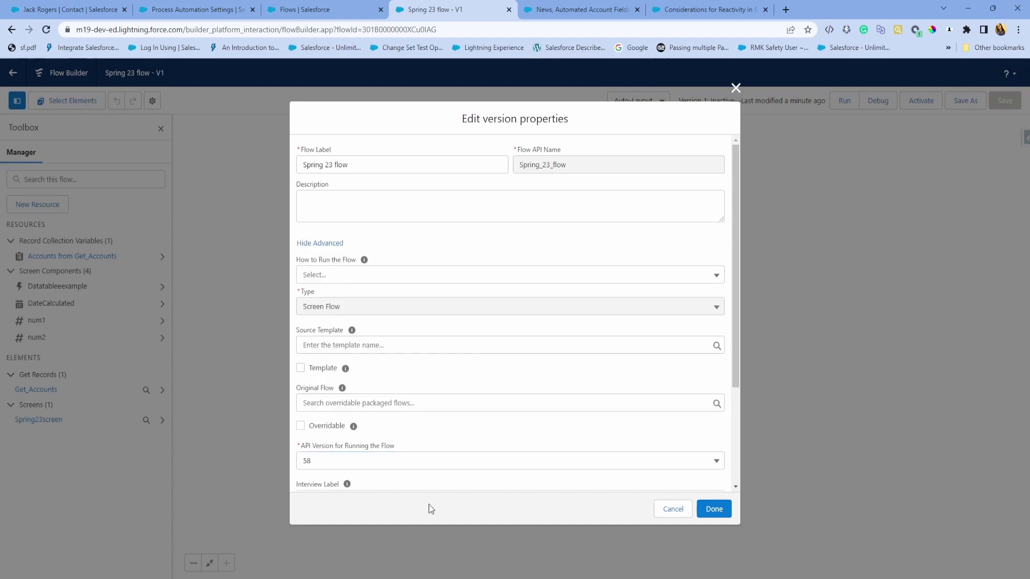
left_click(661, 517)
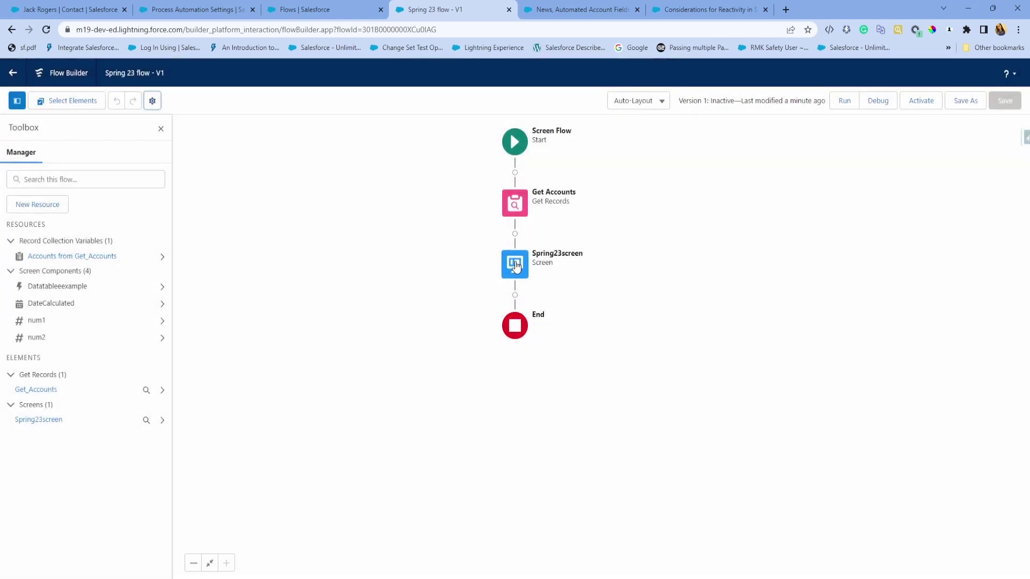
Step: Edit the Spring23screen element and review the num1 and num2 field properties
left_click(518, 265)
left_click(515, 378)
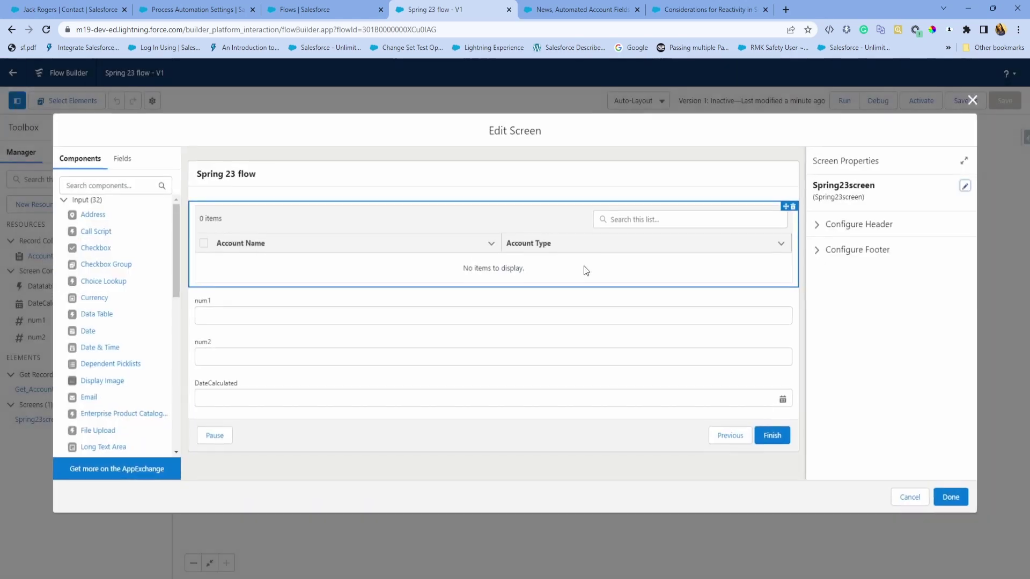
left_click(247, 321)
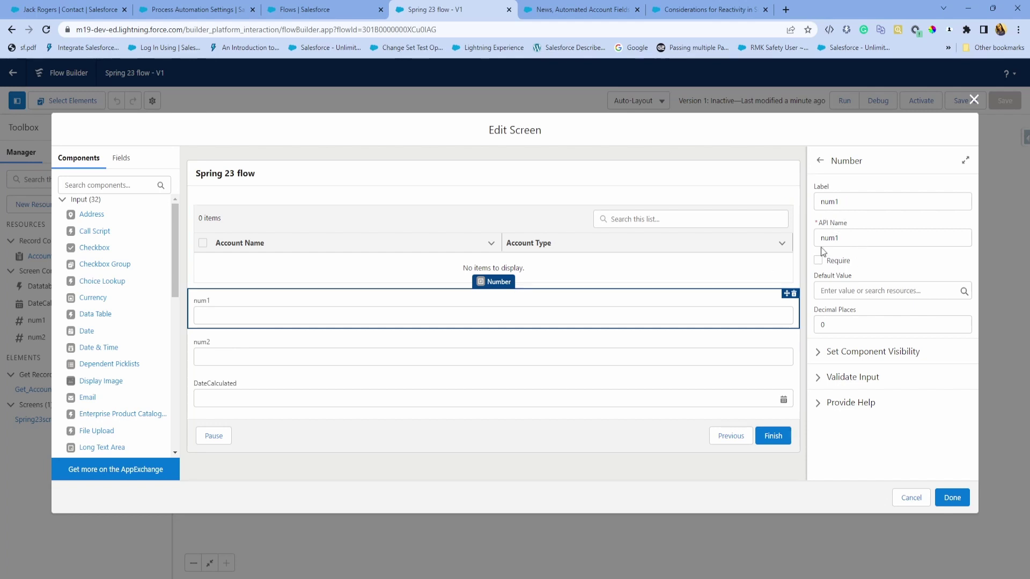
left_click(682, 351)
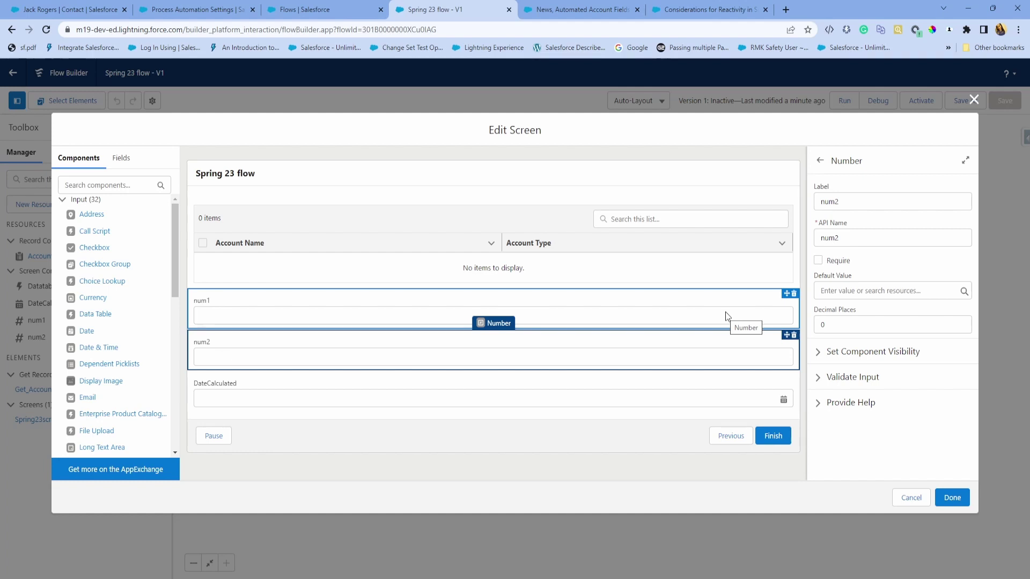
Step: Add a Number field labelled sumOfNum between num2 and DateCalculated
left_click(123, 185)
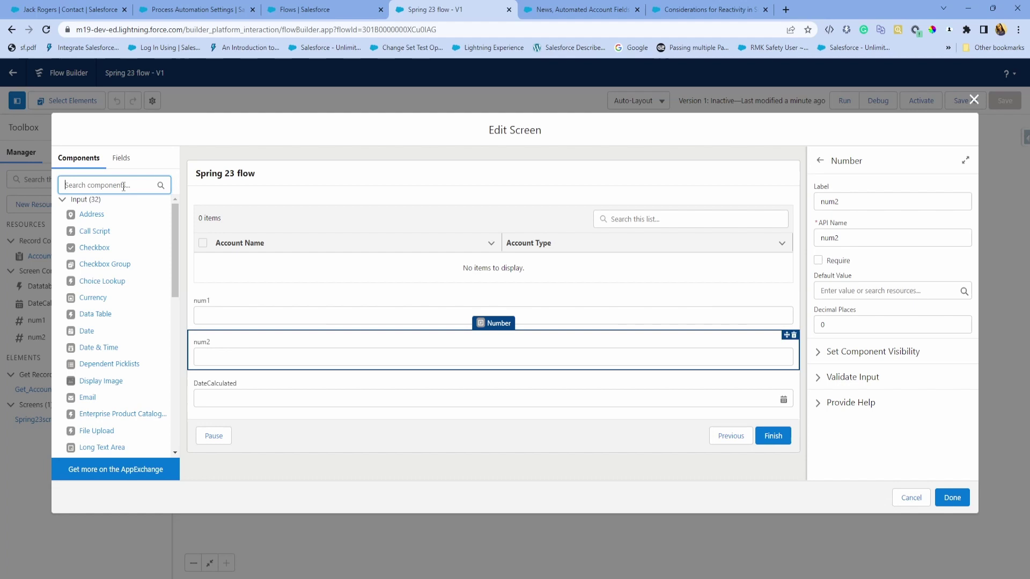
type("n")
left_click_drag(90, 296, 317, 372)
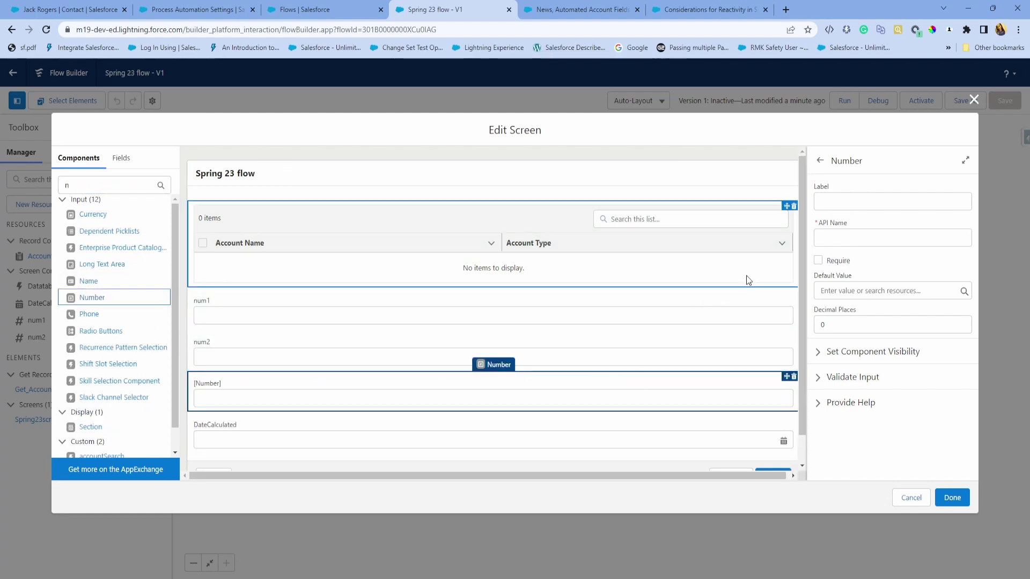
left_click(847, 202)
type("sumOfNum")
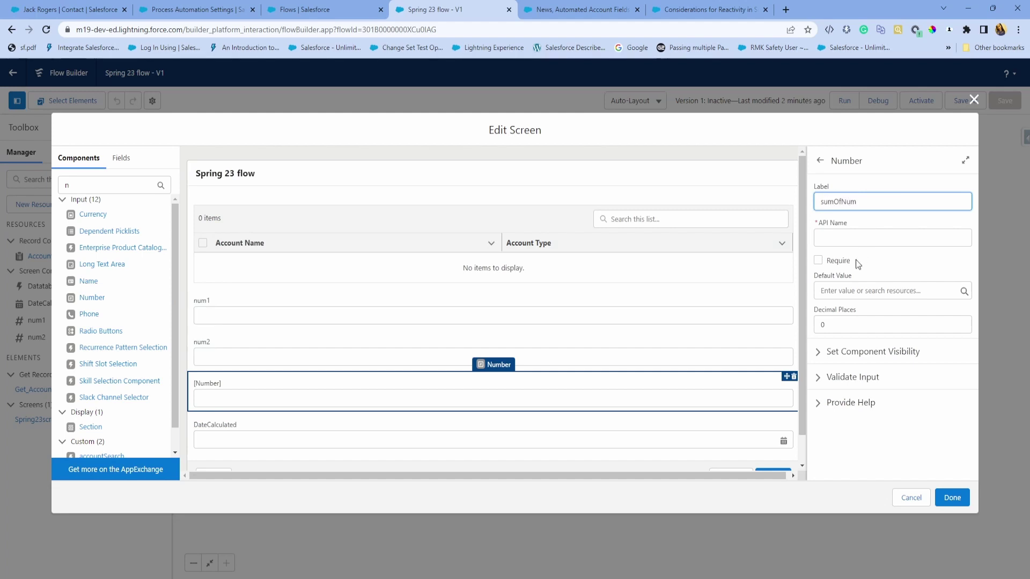
left_click(858, 242)
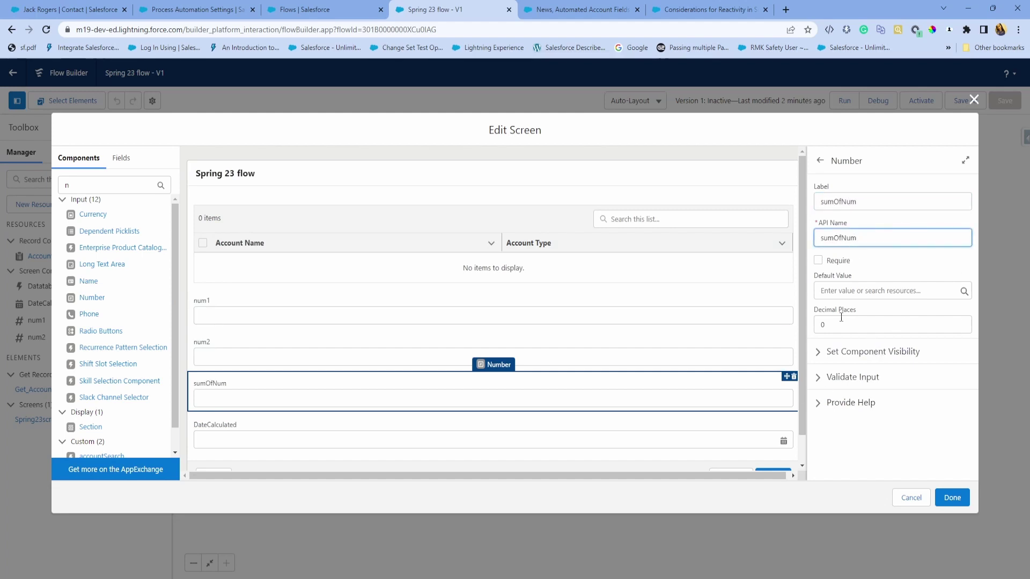
Step: Create a new Number formula resource named sumNum as sumOfNum's default value
left_click(859, 292)
left_click(857, 308)
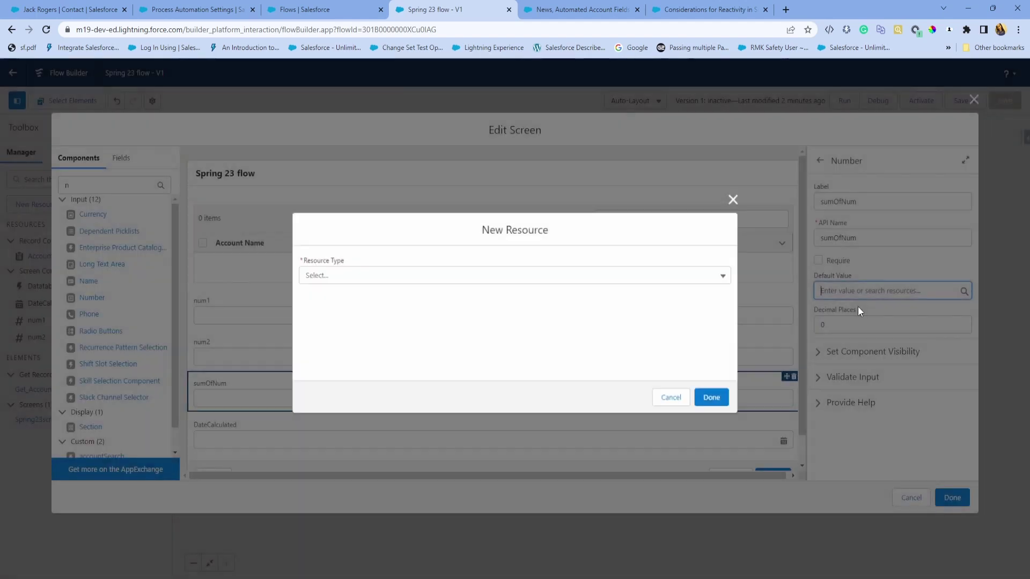
left_click(482, 274)
left_click(382, 347)
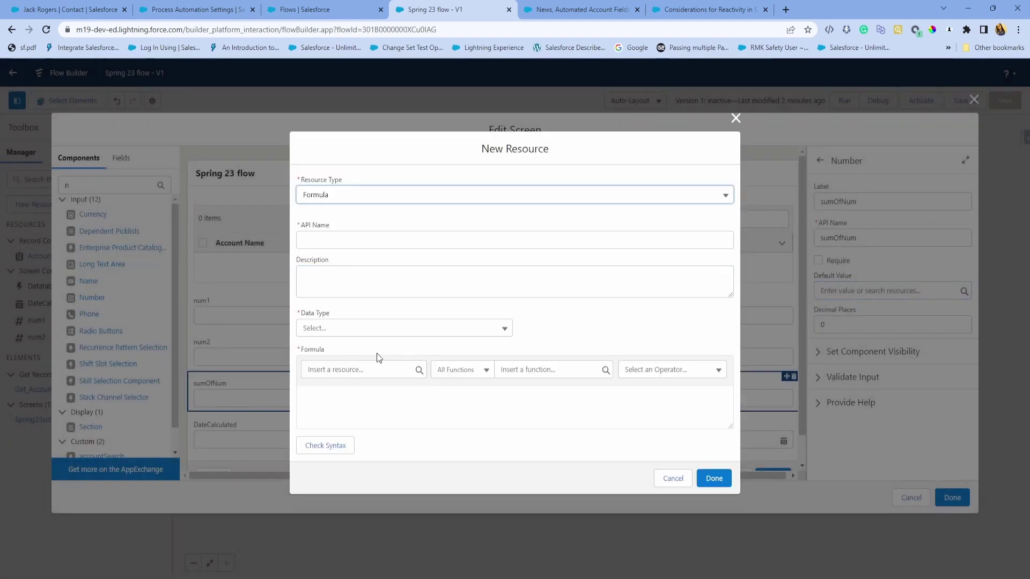
left_click(359, 242)
type("sumNum")
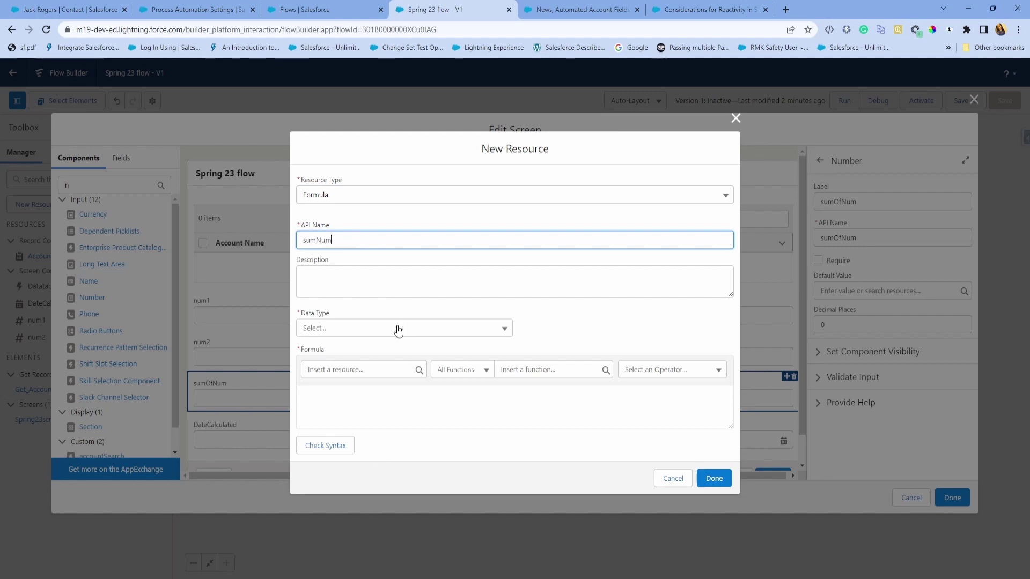
left_click(395, 328)
left_click(368, 367)
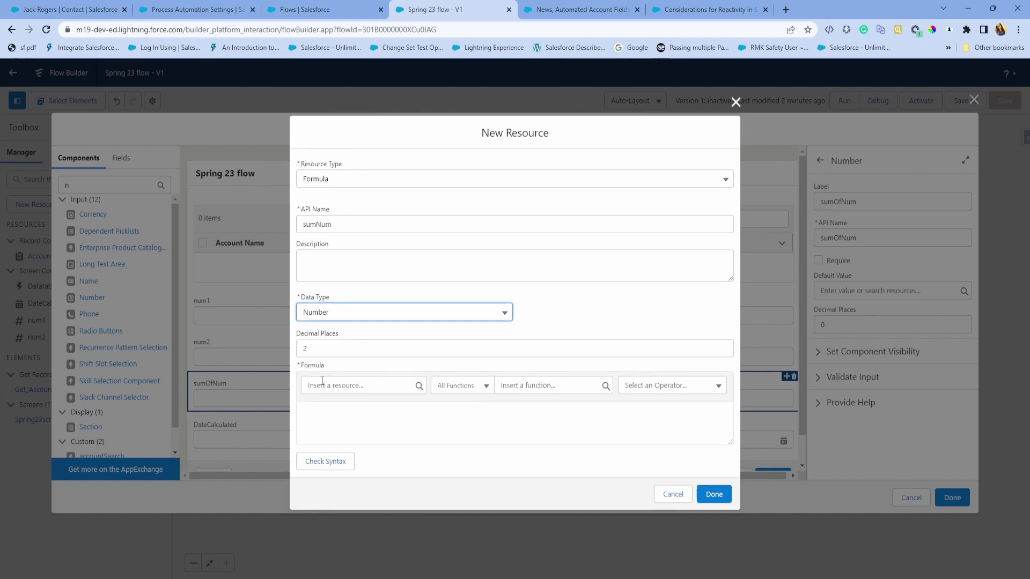
Step: Set the sumNum formula to {!num1}+{!num2} and finish the resource
left_click(363, 387)
left_click(354, 284)
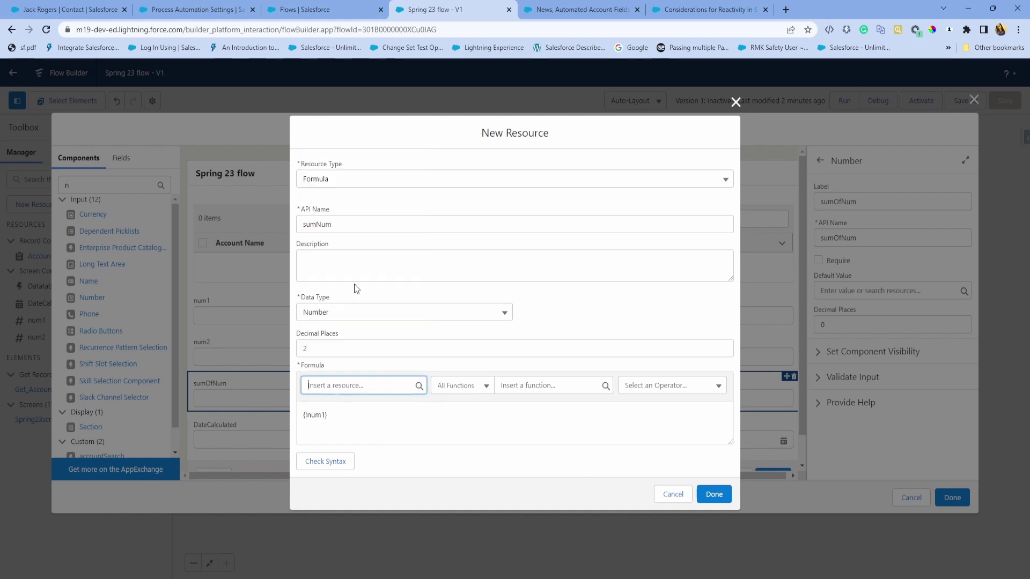
left_click(396, 422)
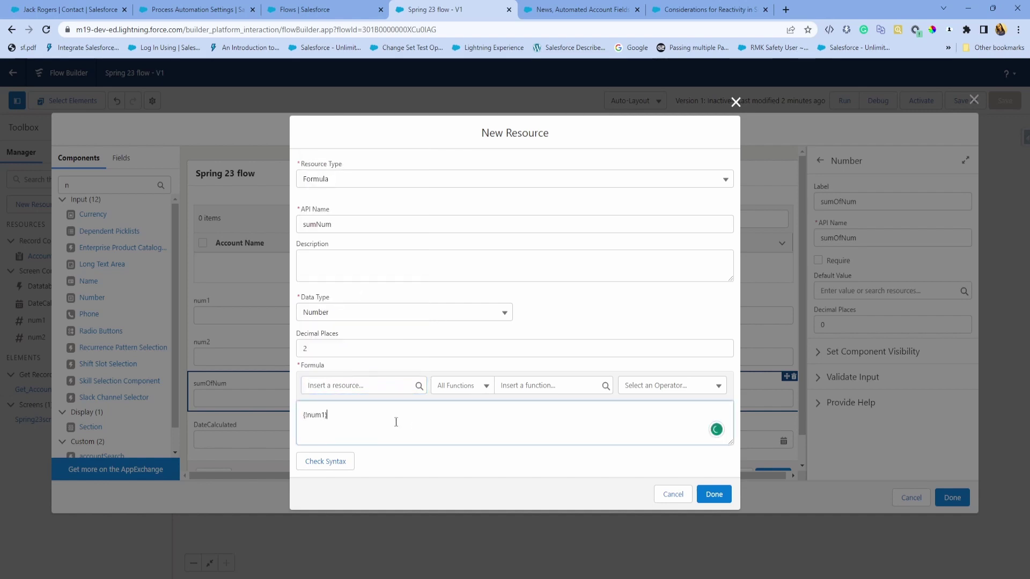
left_click(385, 384)
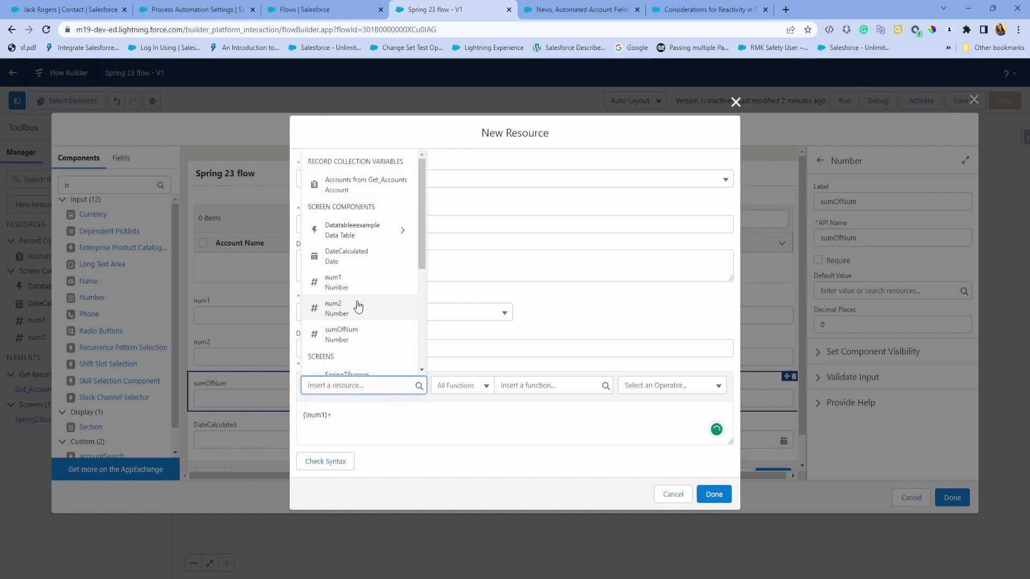
left_click(413, 301)
left_click(715, 493)
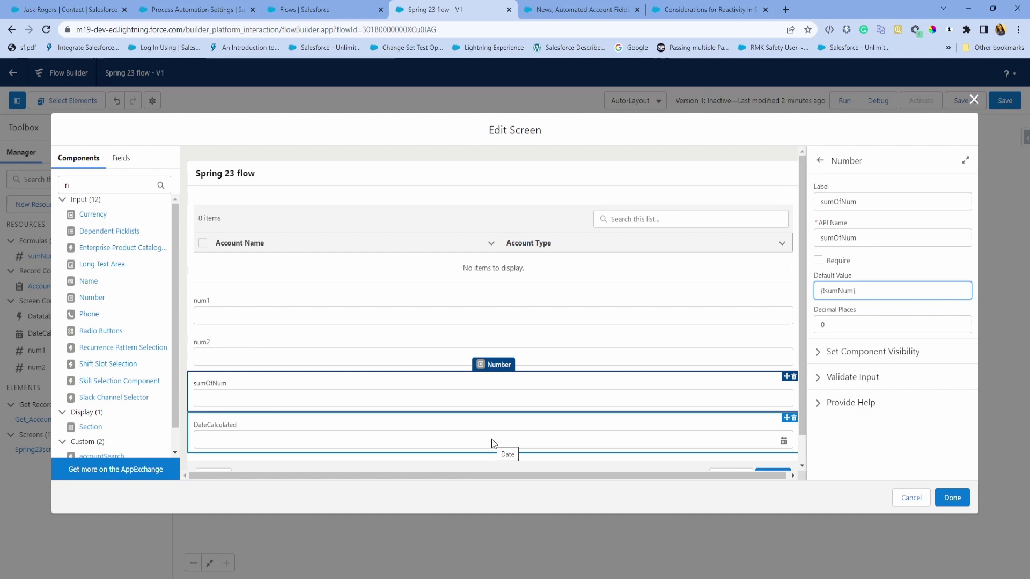
Step: Start a new Date-type formula resource as DateCalculated's default value
left_click(331, 440)
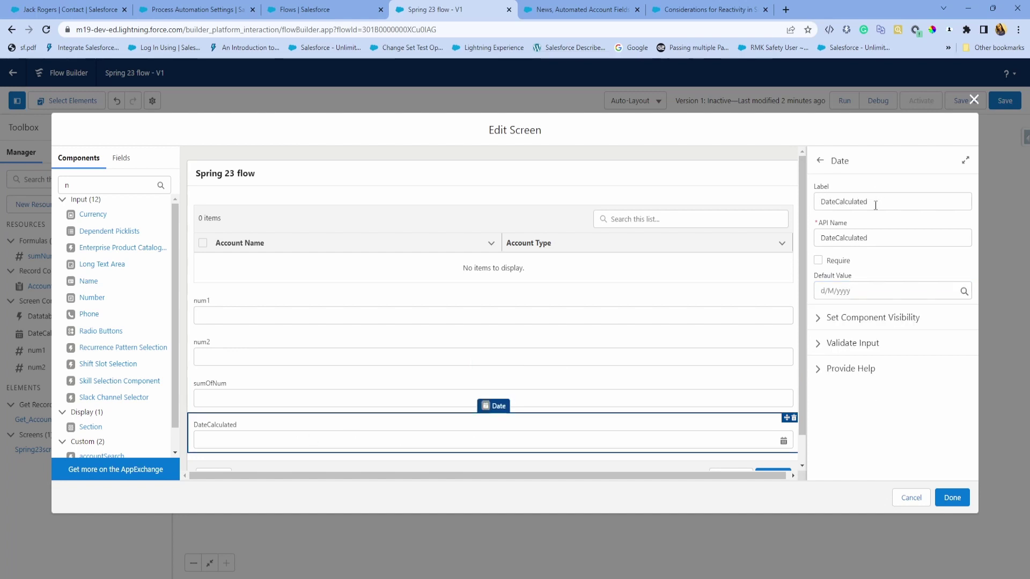
left_click(844, 290)
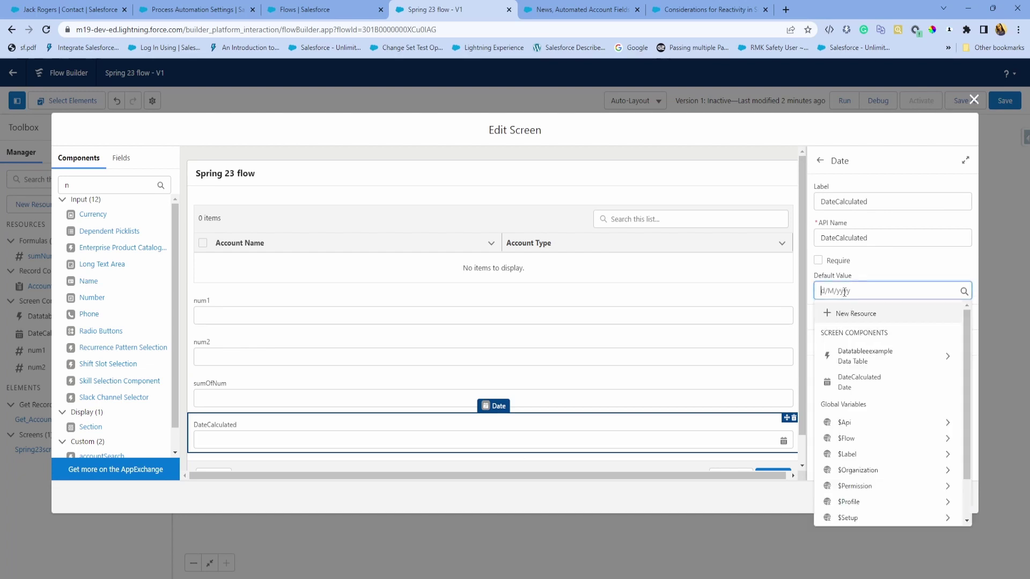
left_click(853, 314)
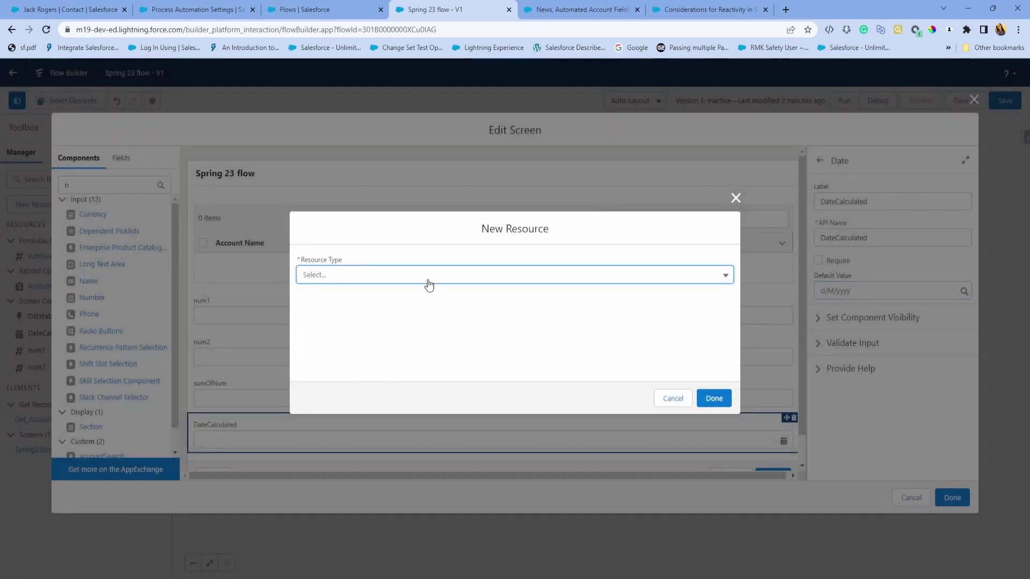
left_click(427, 279)
left_click(379, 353)
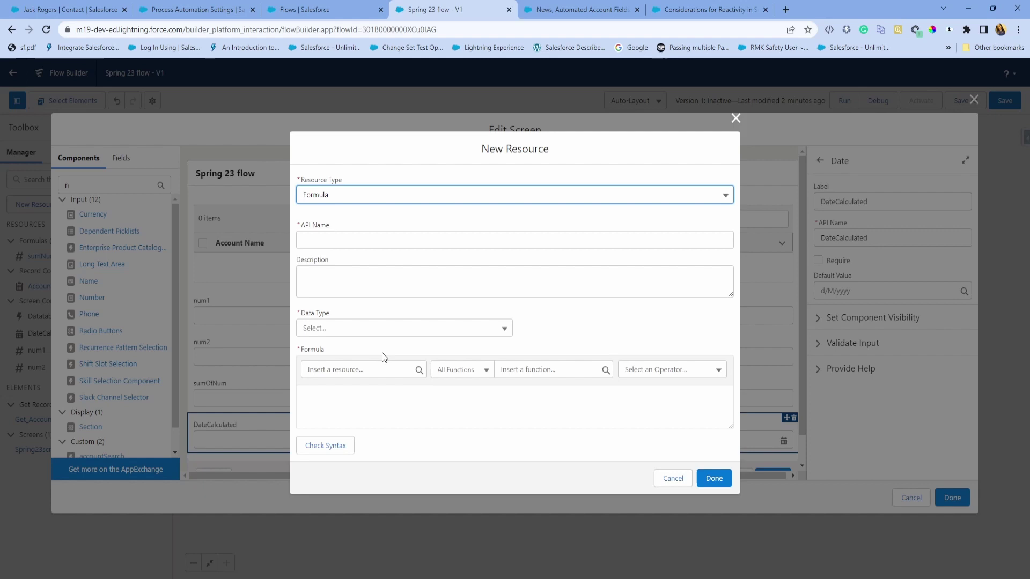
left_click(382, 331)
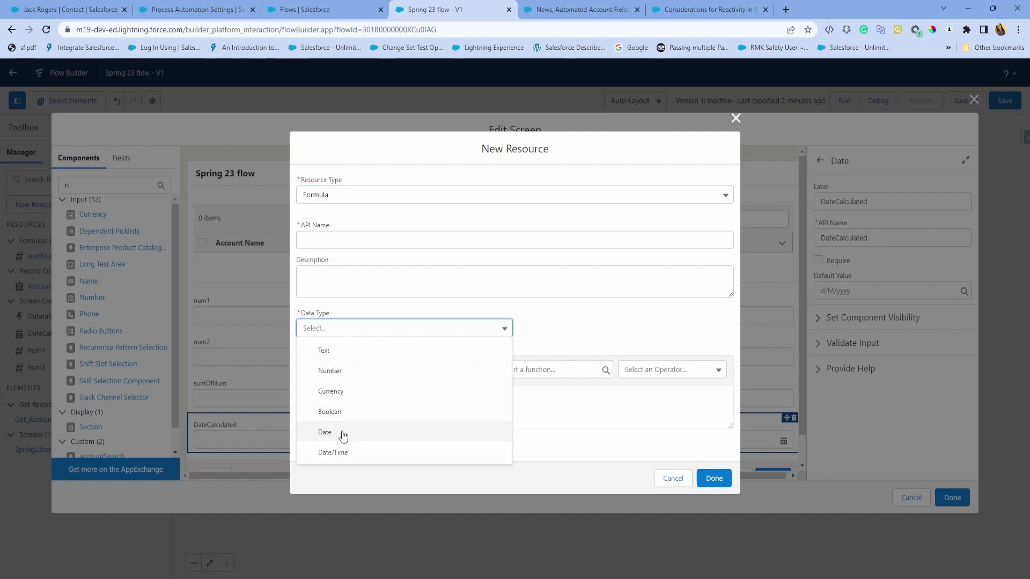
left_click(342, 434)
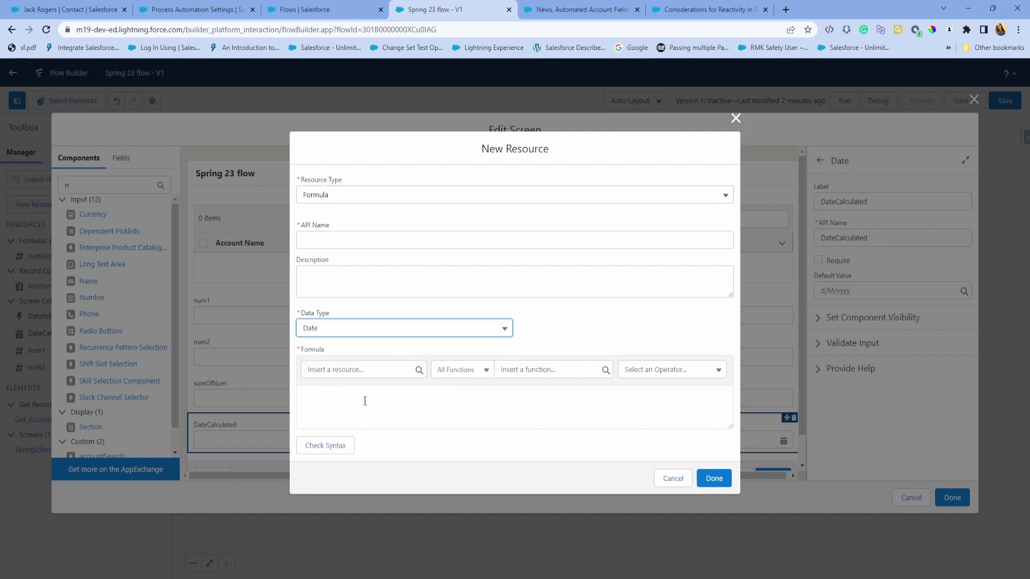
Step: Write the formula TODAY()+{!sumNum} for the new Date resource
left_click(545, 369)
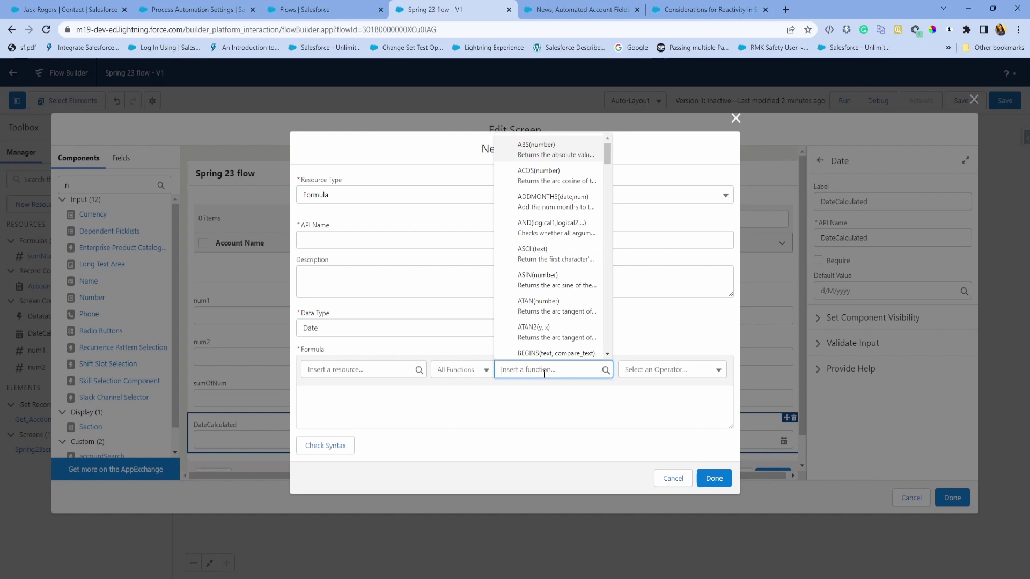
type("TOD")
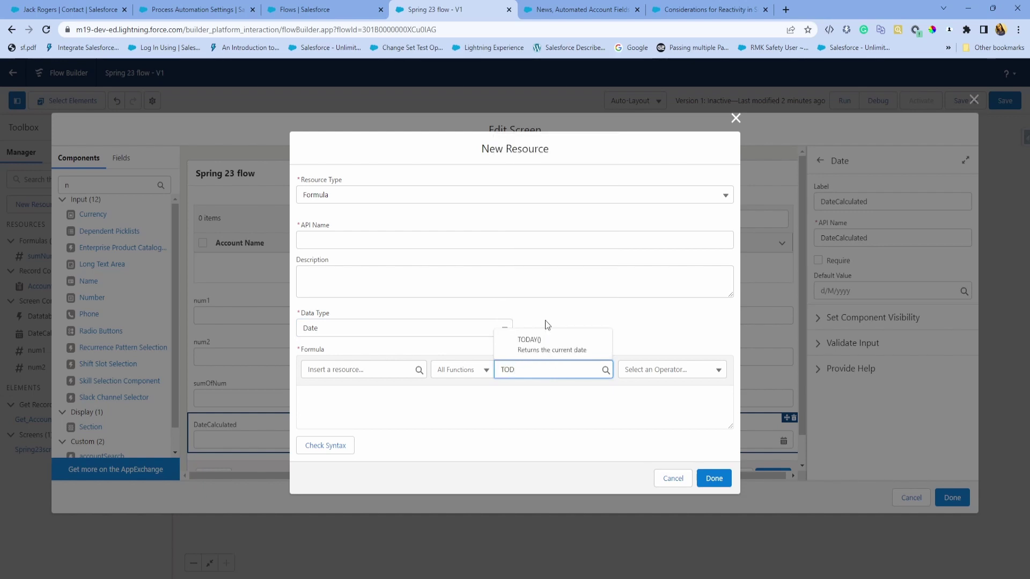
left_click(534, 357)
left_click(367, 404)
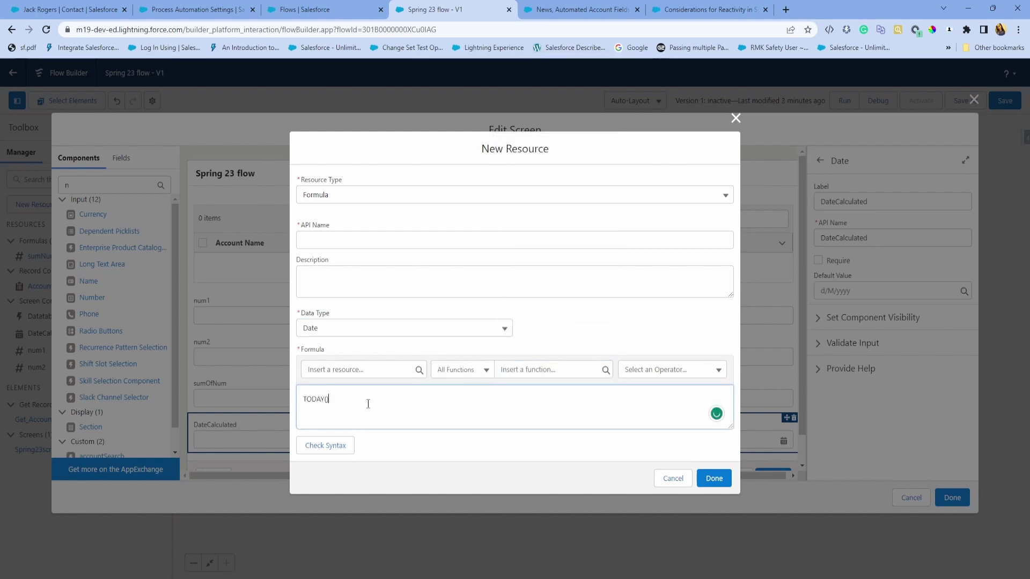
type("+")
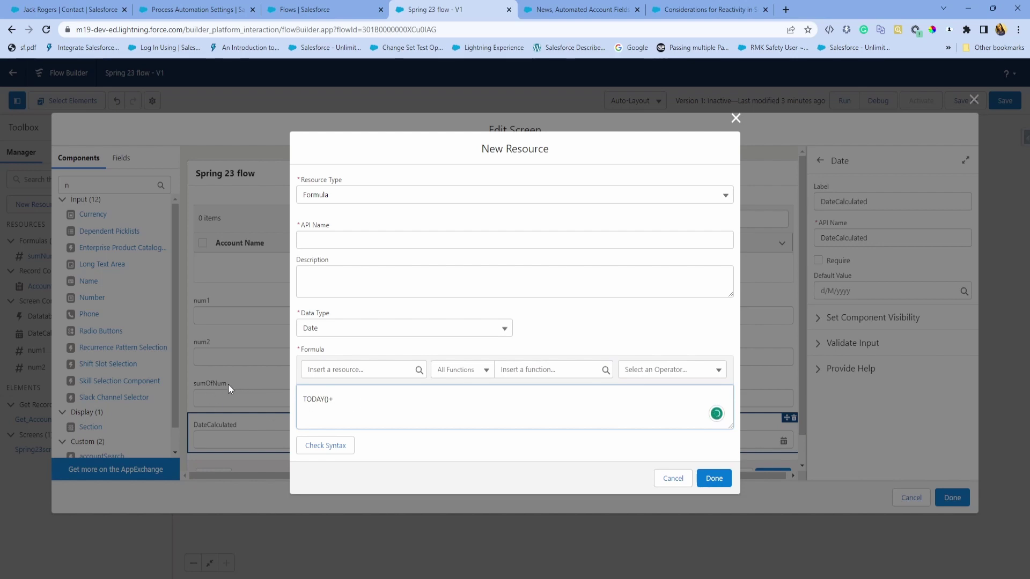
left_click(354, 371)
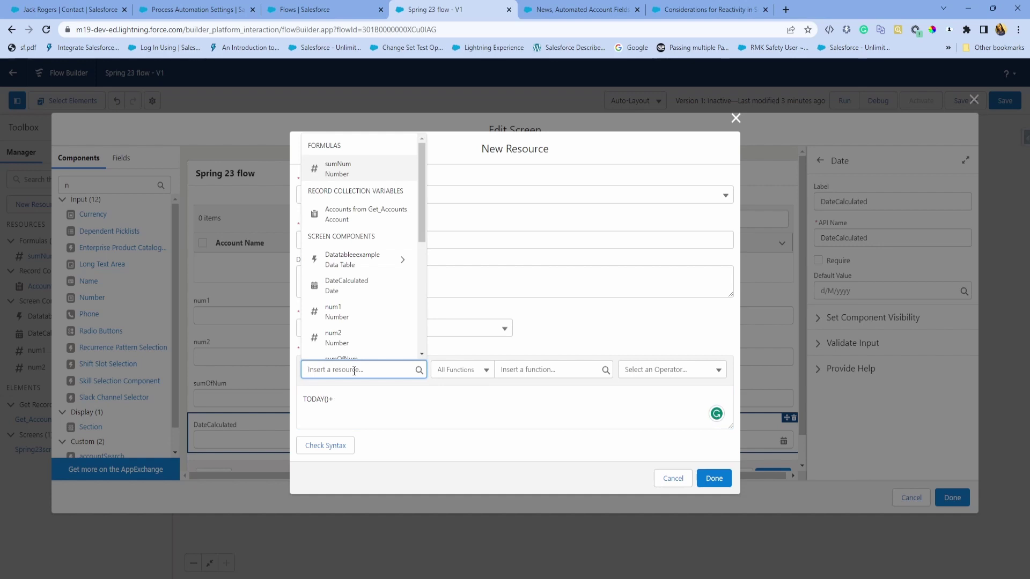
type("sum")
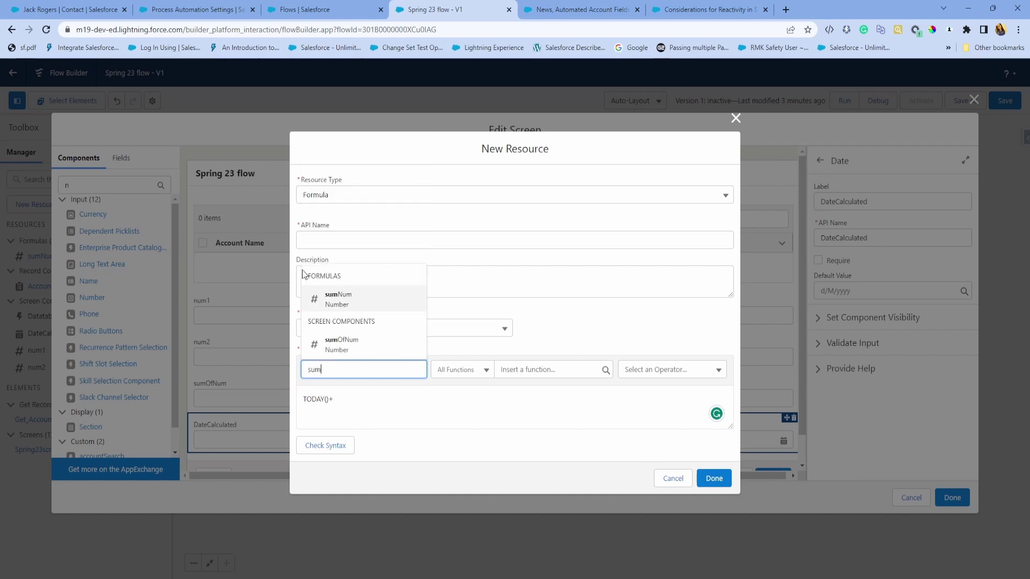
left_click(336, 300)
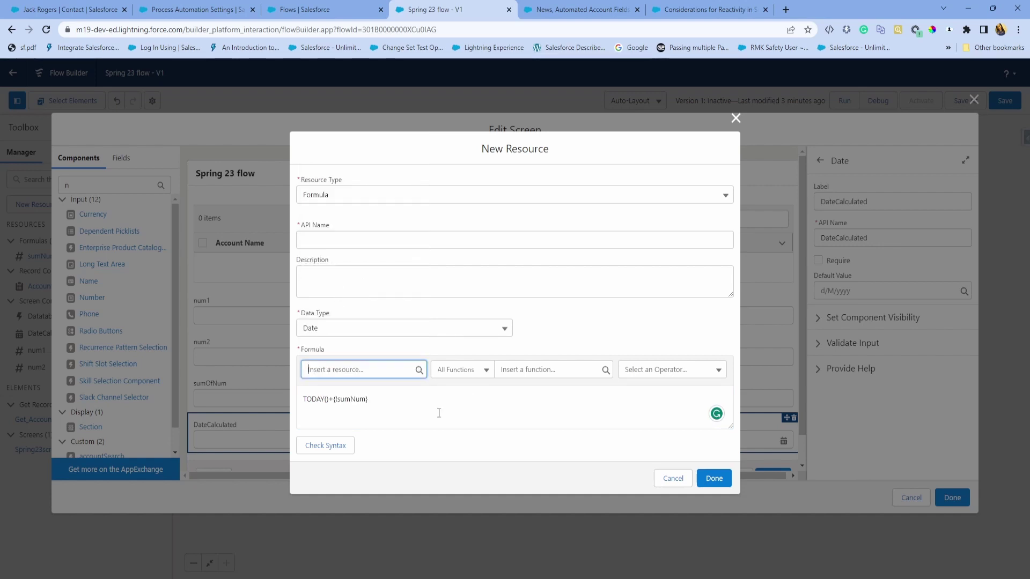
left_click(706, 481)
Step: Give the formula the API name calcDate and confirm it
left_click(387, 237)
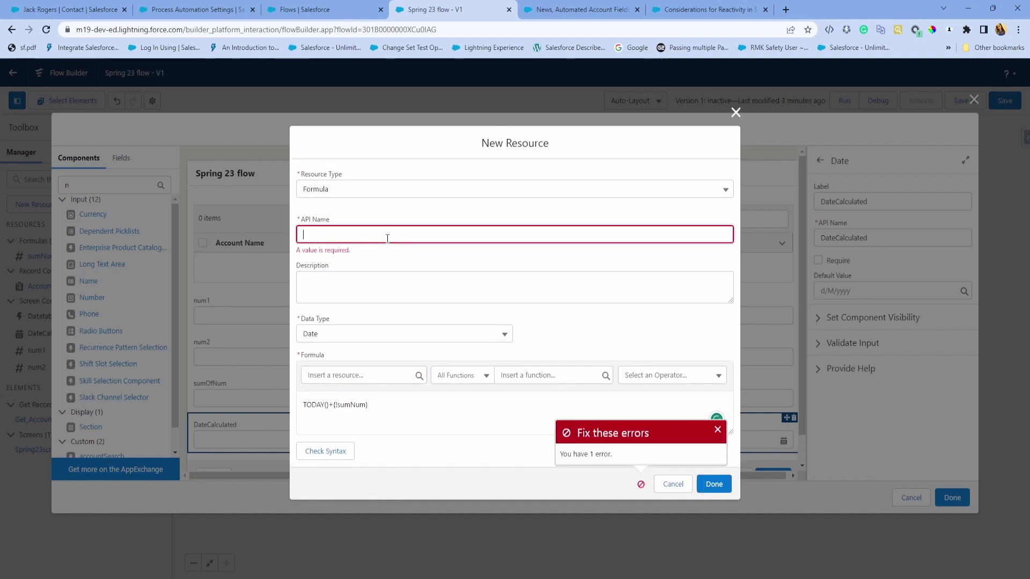
type("cal")
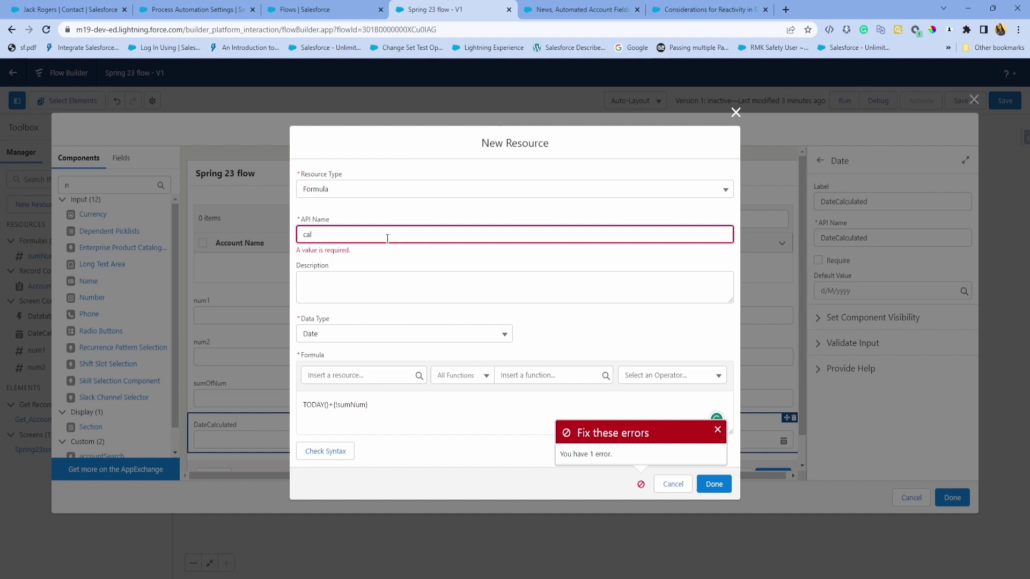
type("cDate")
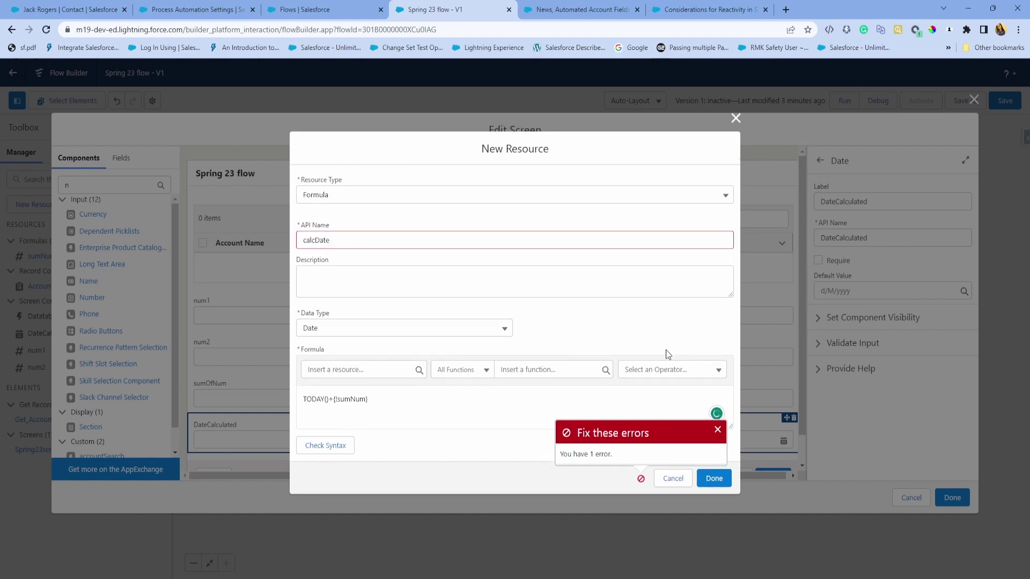
left_click(712, 478)
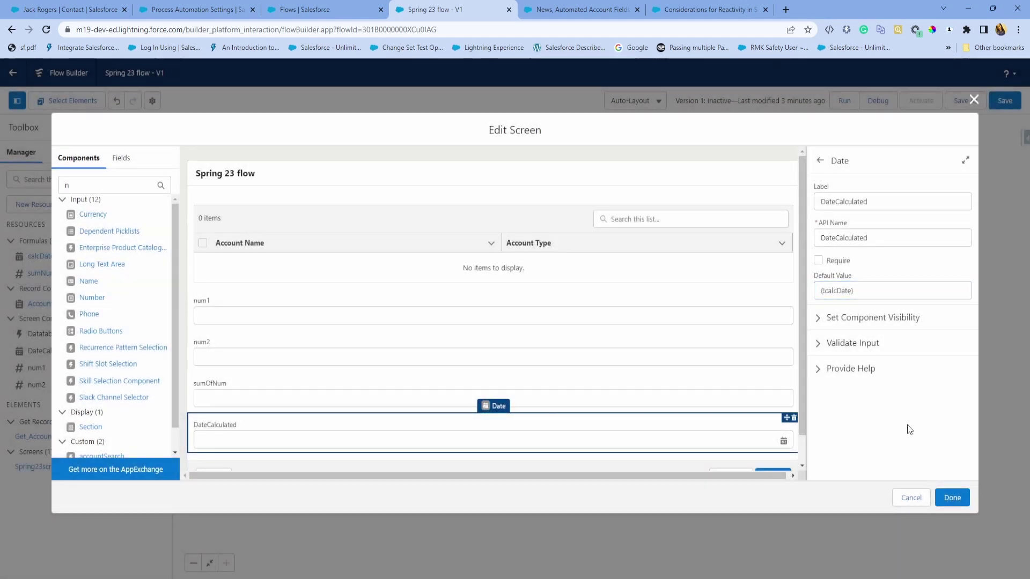
Step: Close the screen editor and save the Spring 23 flow
scroll(633, 408, "down", 1)
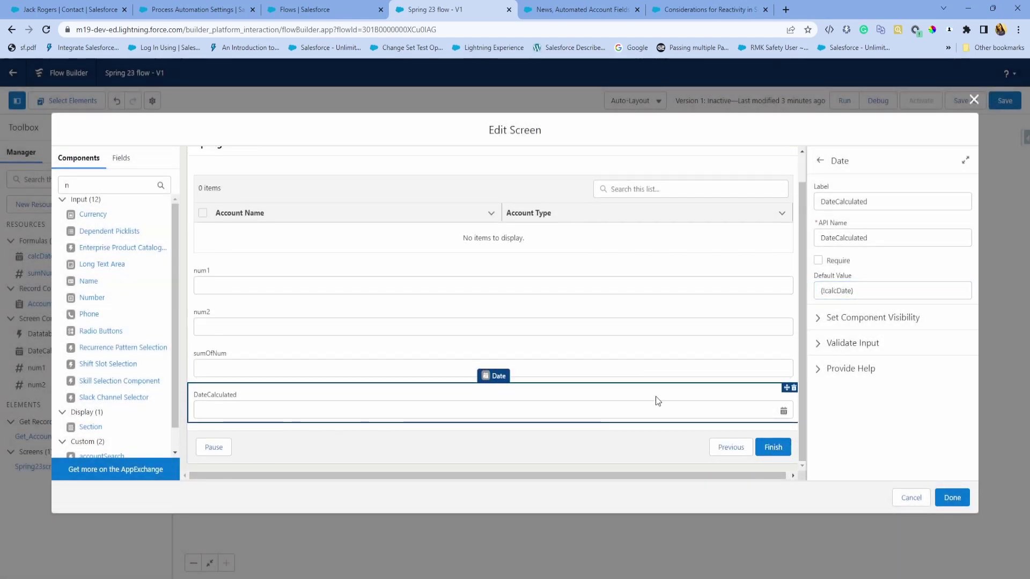
left_click(947, 499)
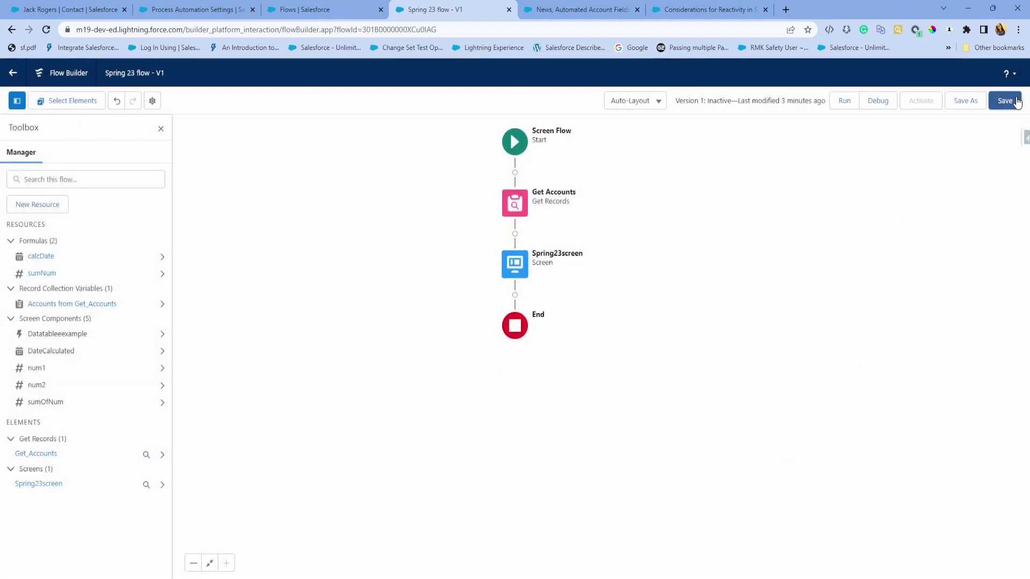
left_click(1005, 101)
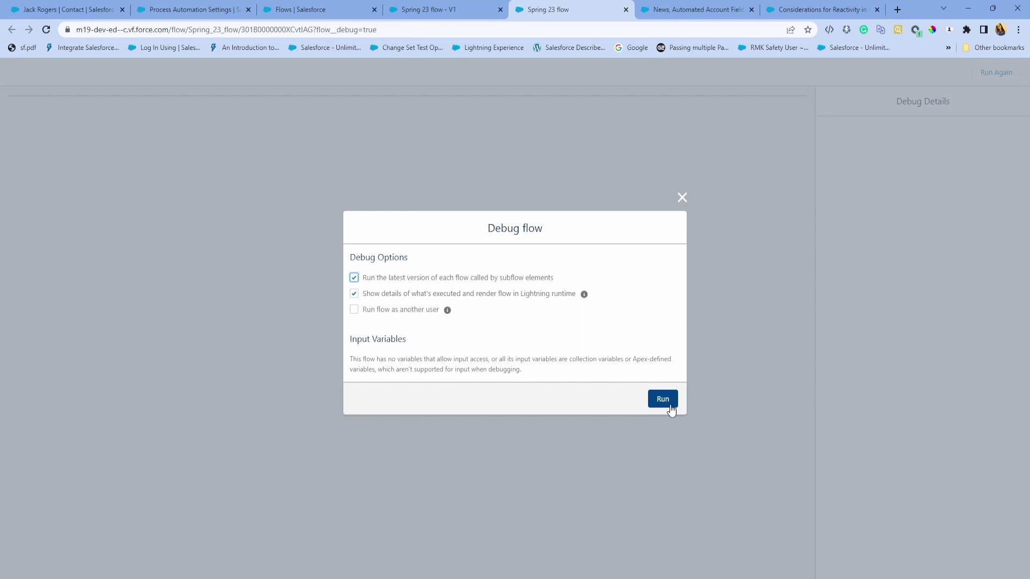
Step: Debug-run the flow with num1 set to 1 and num2 set to 2
left_click(667, 403)
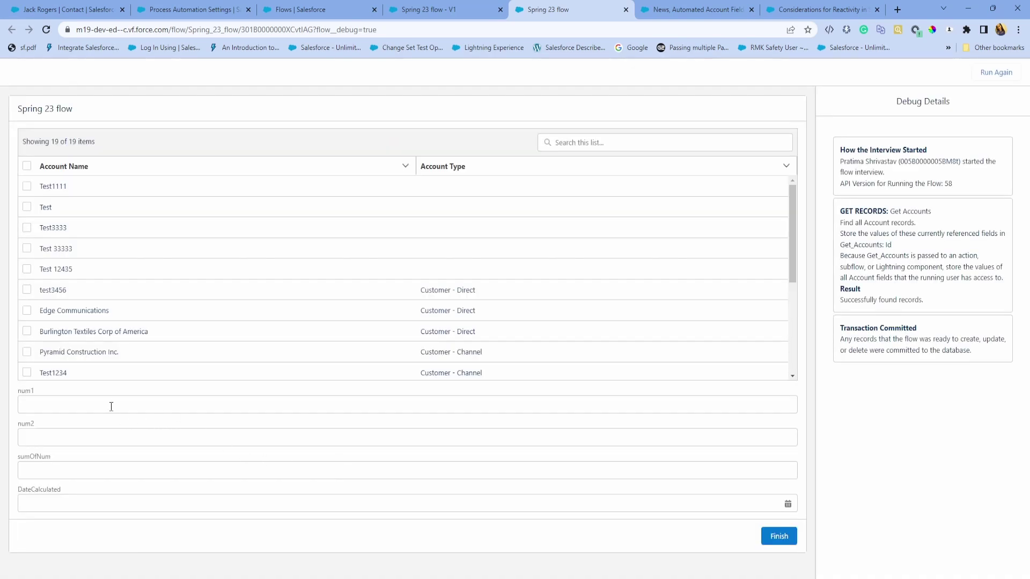
left_click(111, 407)
type("1")
left_click(95, 440)
type("2")
Step: Move between the debug run and Flow Builder, ending on the Spring 23 canvas
left_click(446, 14)
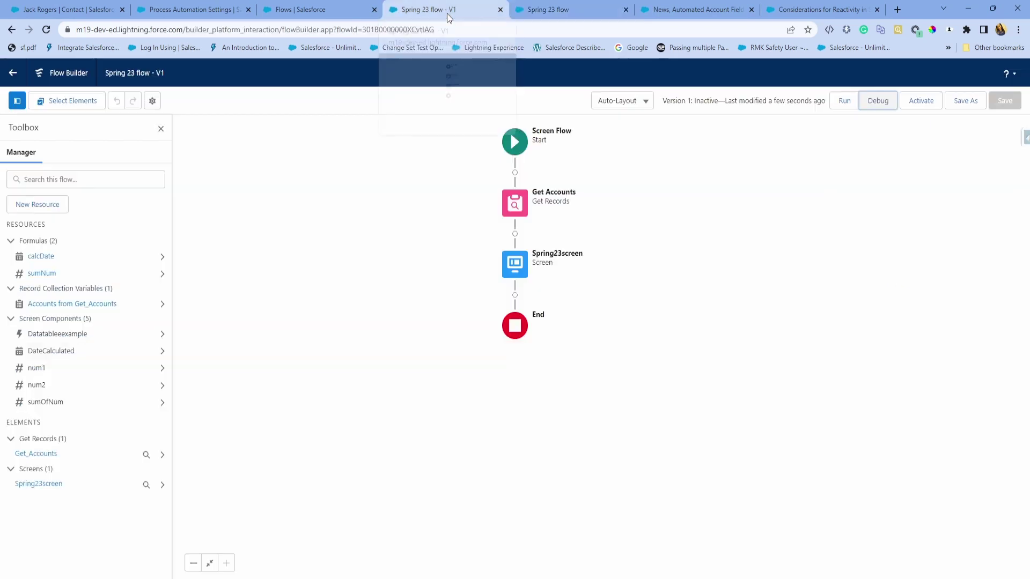
left_click(547, 11)
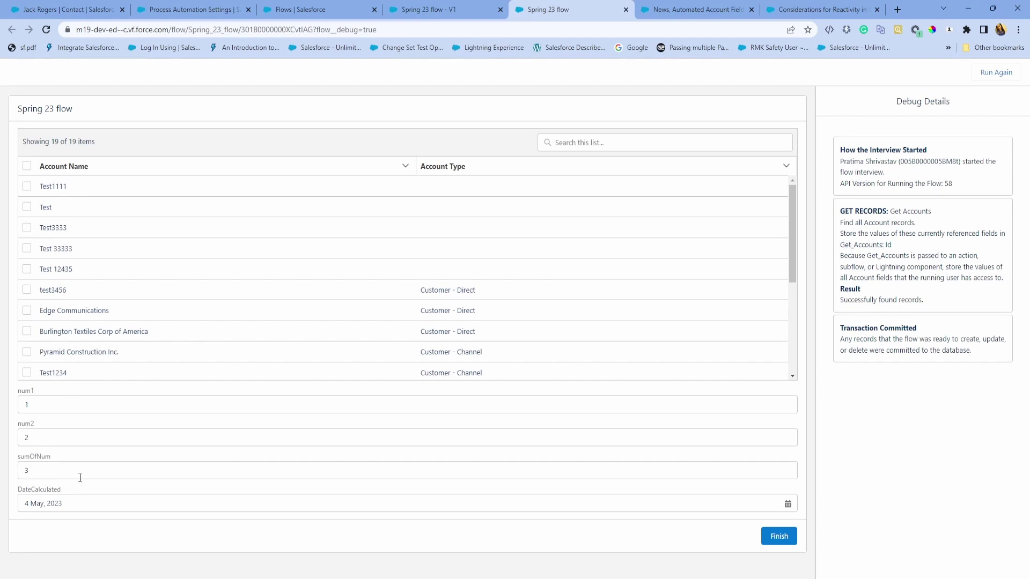
left_click(459, 15)
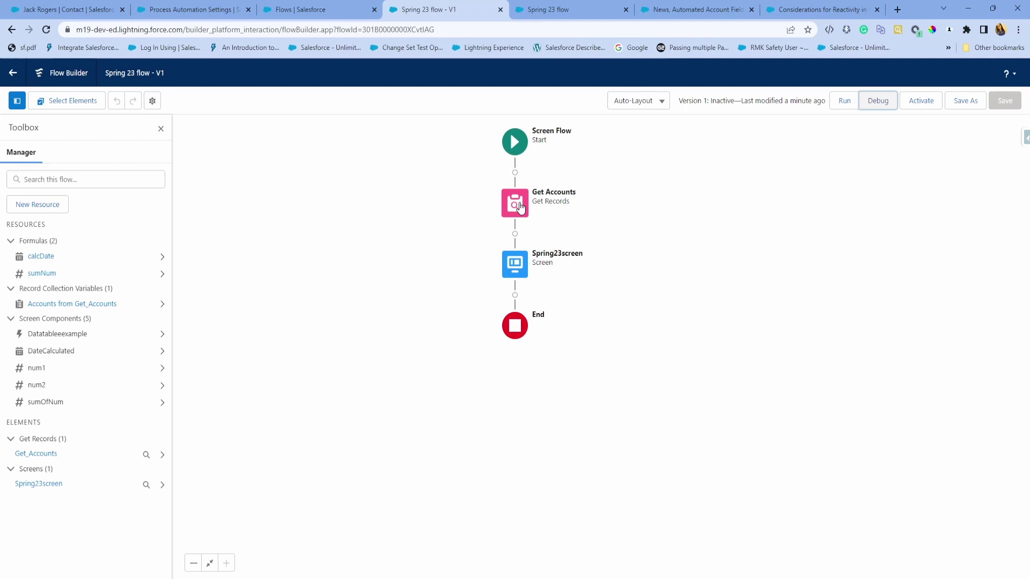
Step: Review Spring23screen's Datatableexample search bar, column and row settings, then close the editor
double_click(511, 262)
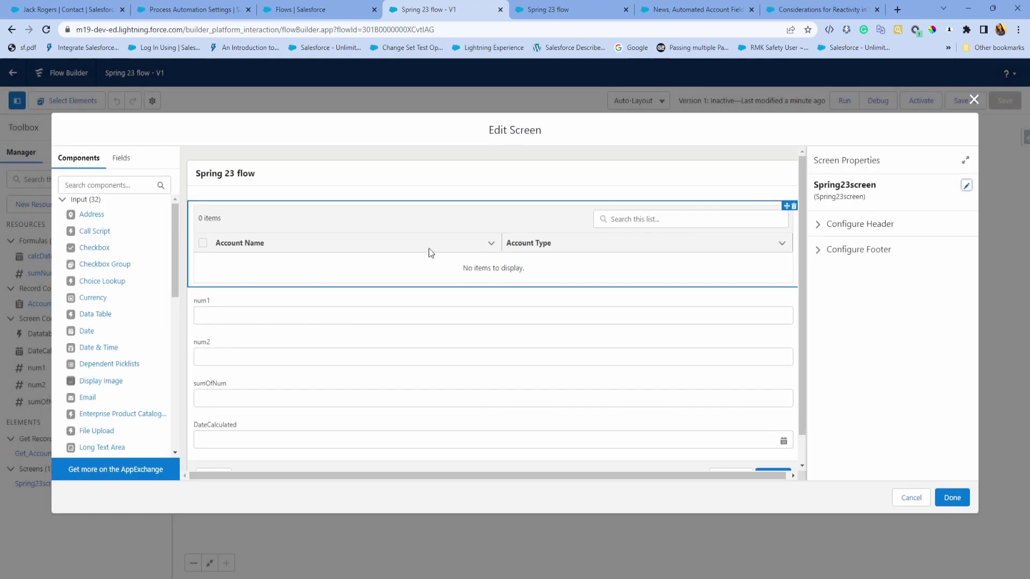
left_click(383, 222)
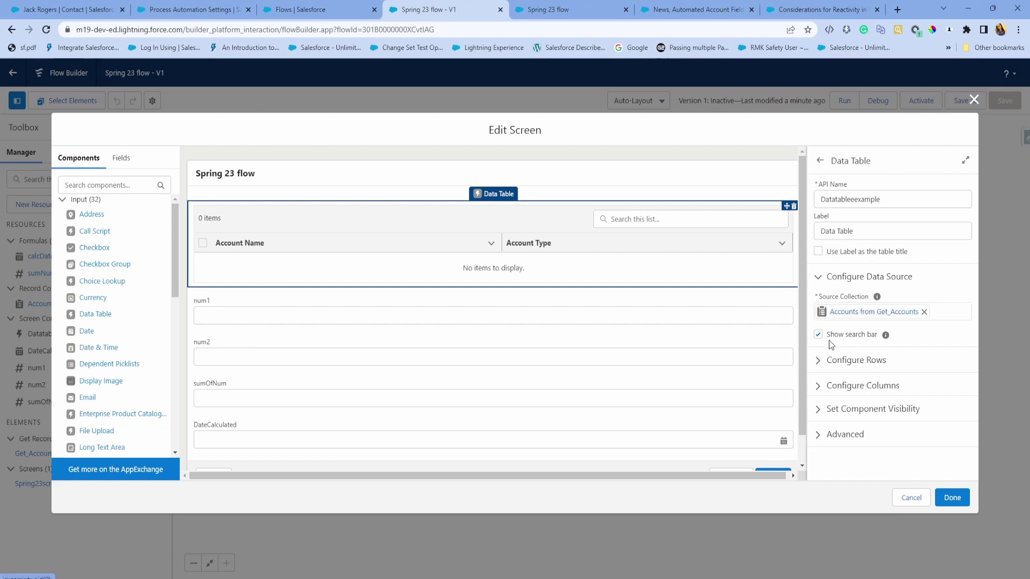
mouse_move(883, 338)
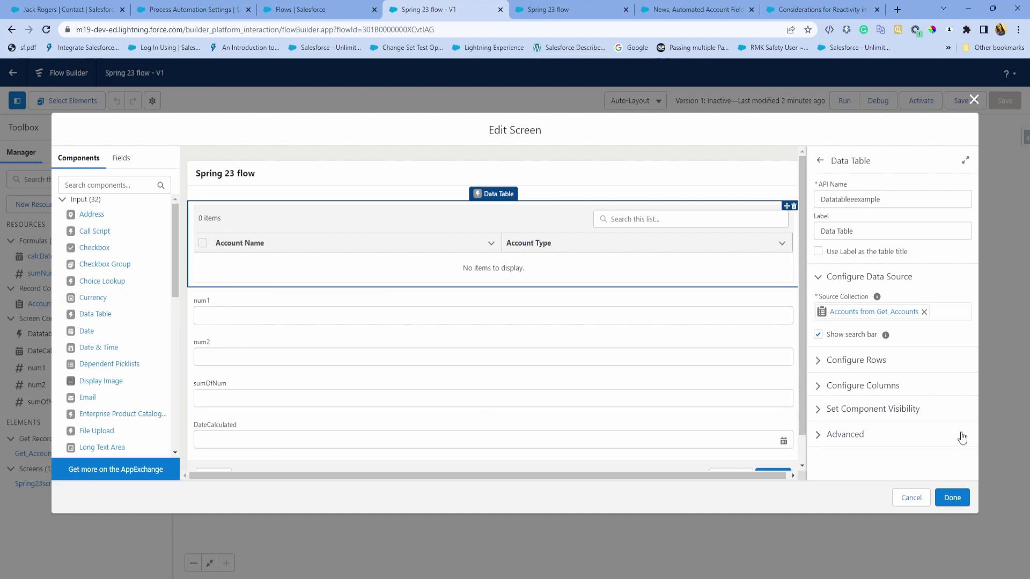
left_click(829, 388)
scroll(876, 372, "down", 1)
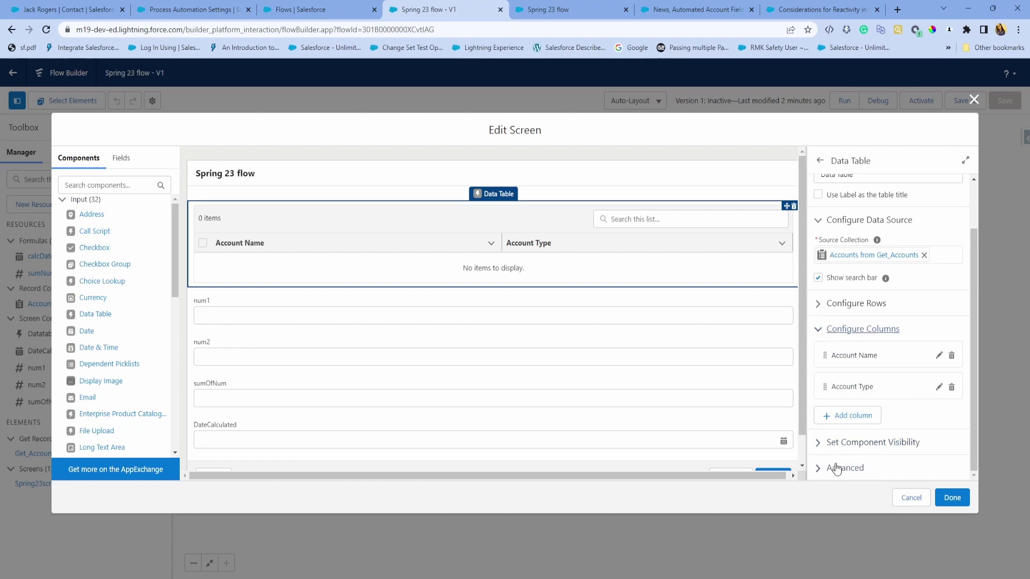
left_click(819, 304)
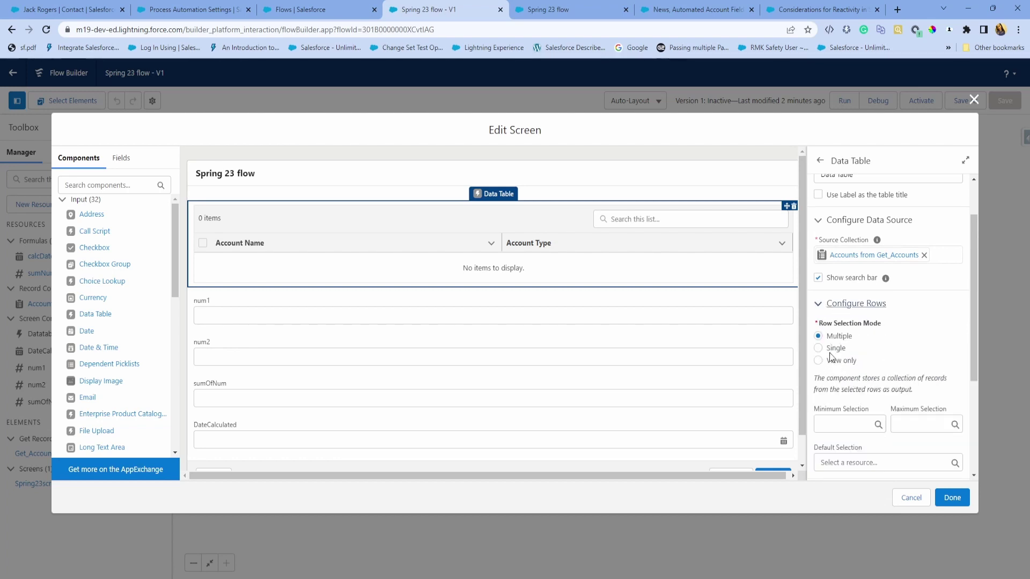
left_click(952, 498)
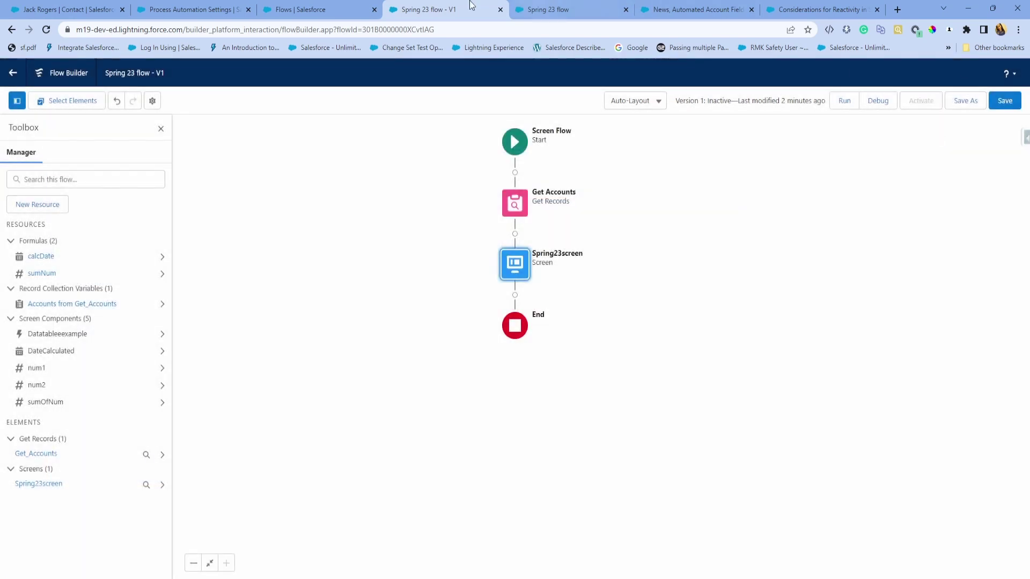
left_click(568, 9)
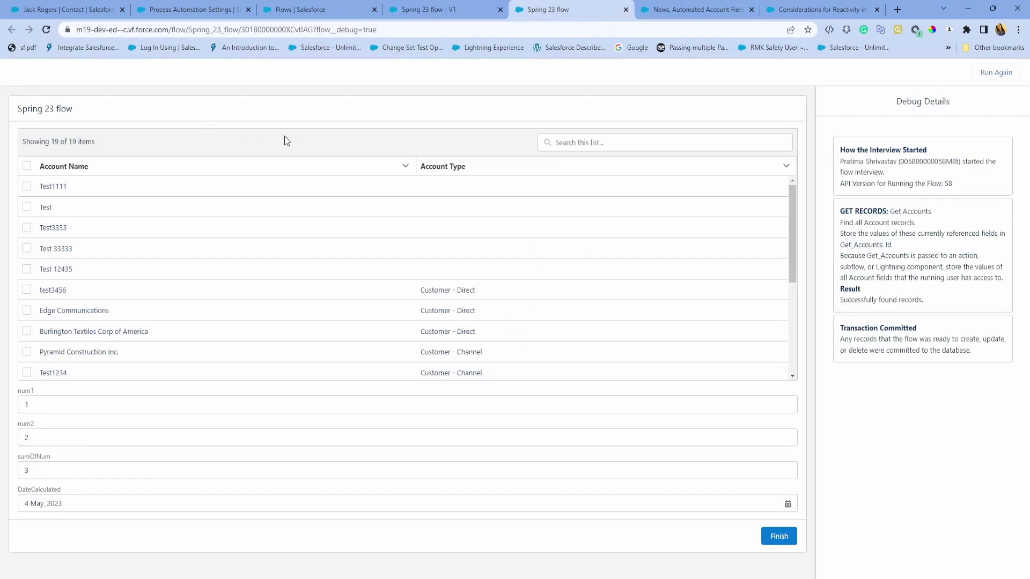
left_click(673, 139)
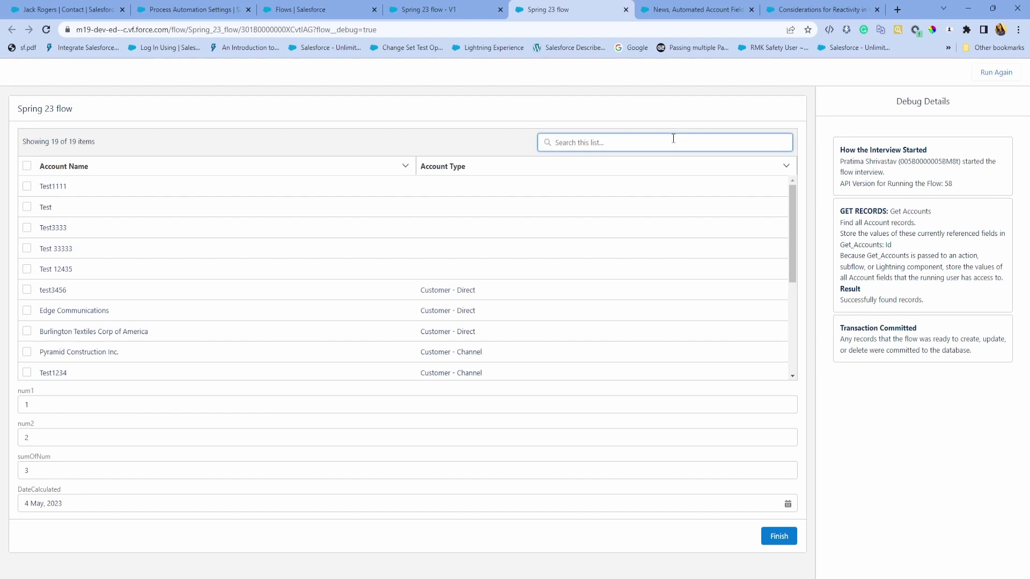
type("Edge")
key("Return")
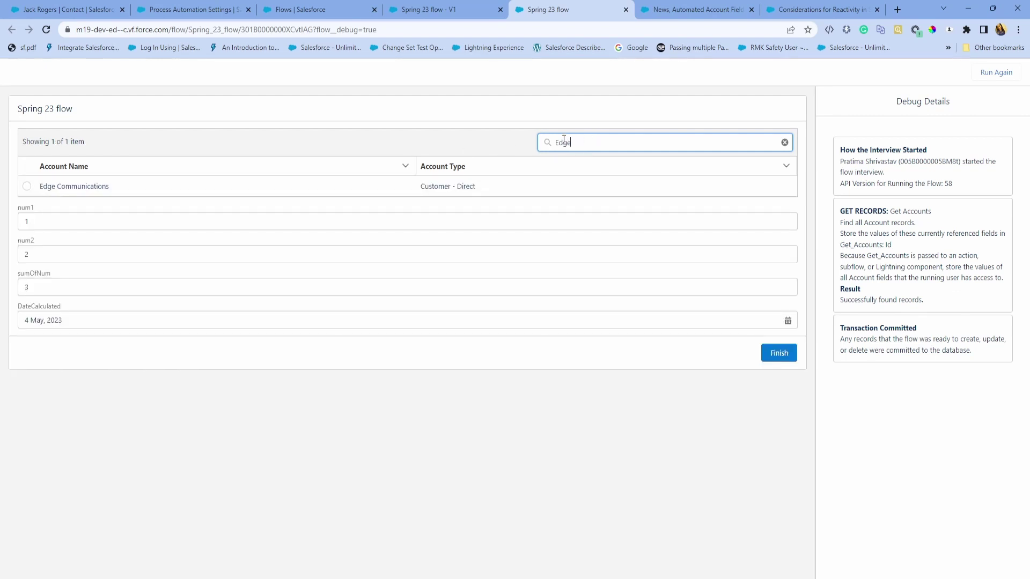
key("BackSpace")
key("BackSpace")
key("BackSpace")
key("BackSpace")
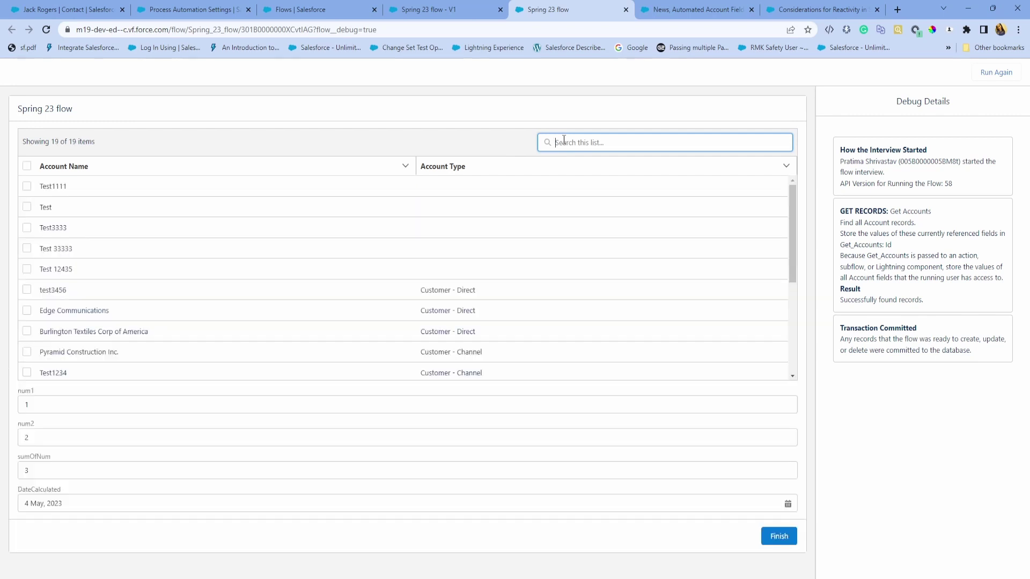
left_click(32, 374)
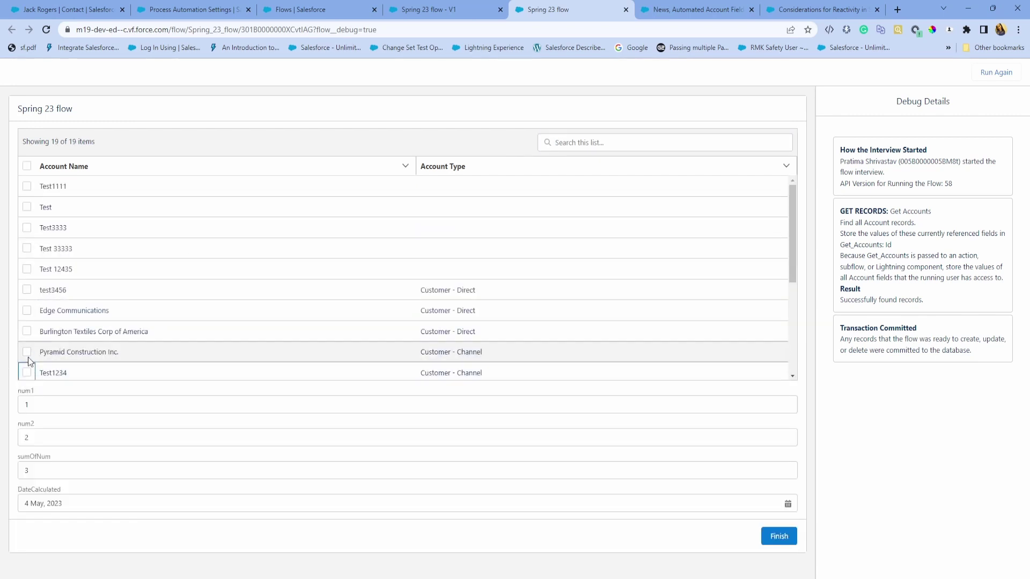
left_click(32, 332)
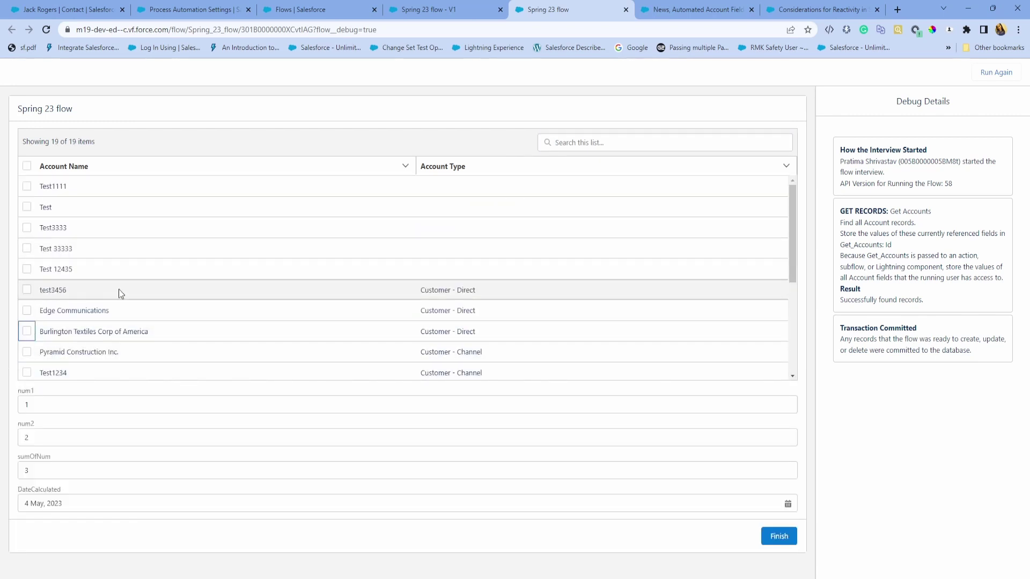
left_click(27, 331)
left_click(599, 143)
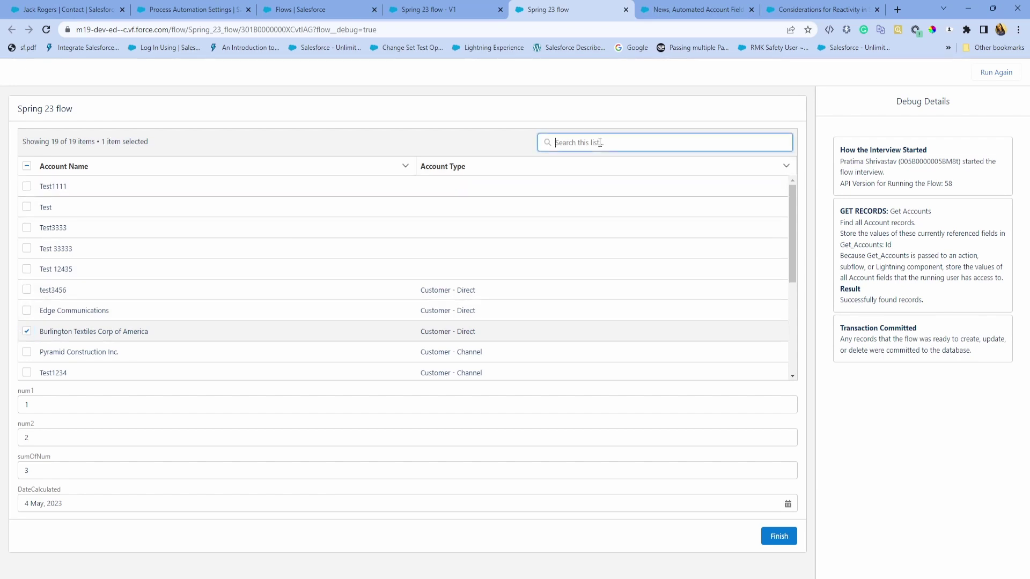
type("edg")
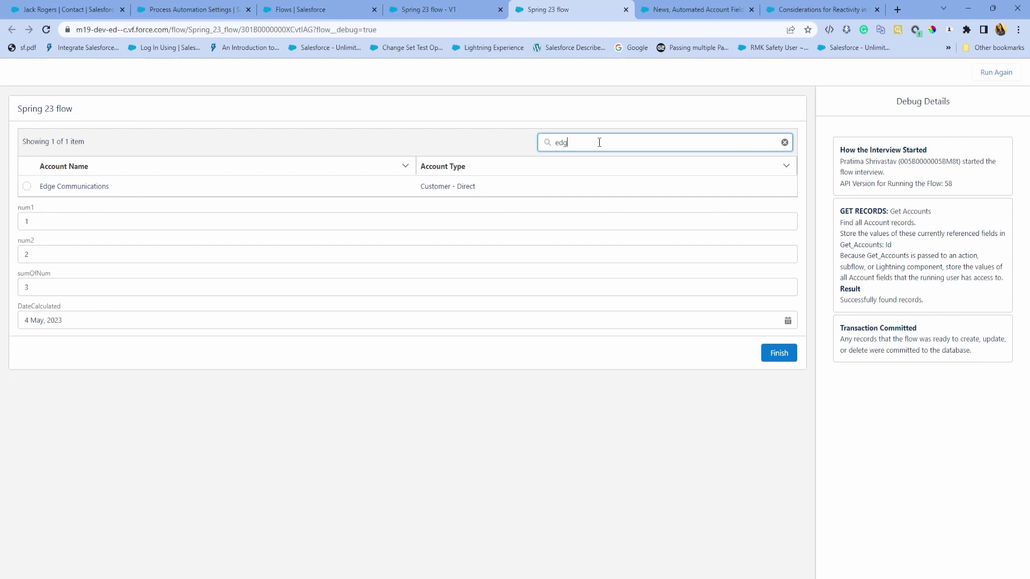
left_click(28, 188)
left_click(27, 186)
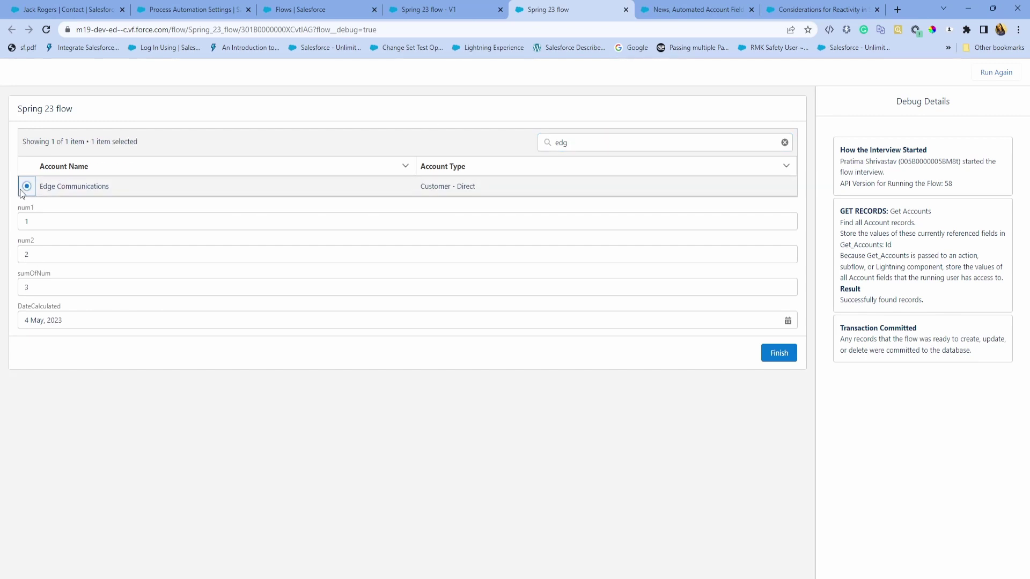
double_click(590, 143)
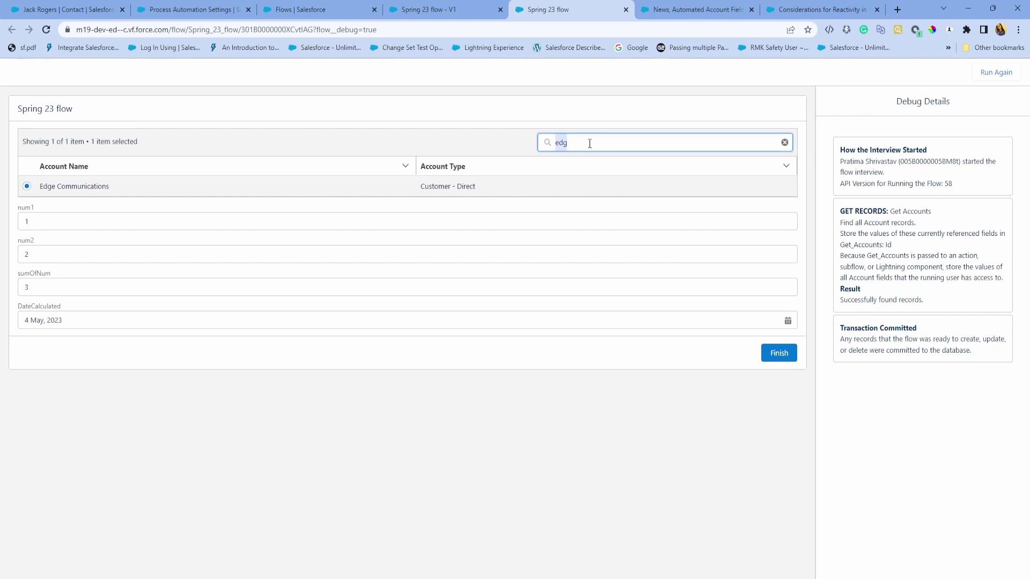
key("BackSpace")
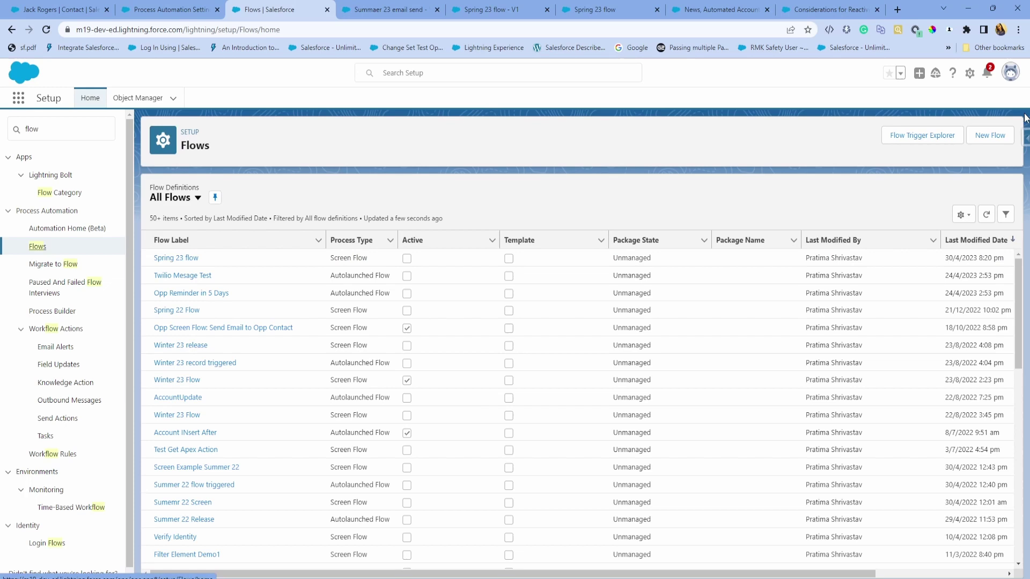
Step: Create a record-triggered flow on Contact that runs when a record is updated
left_click(1008, 136)
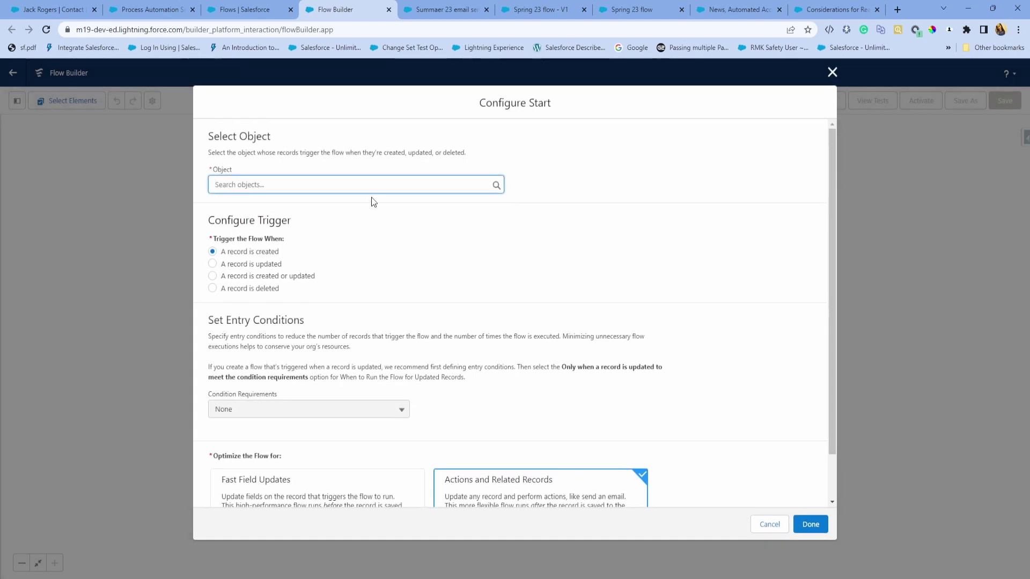
type("cont")
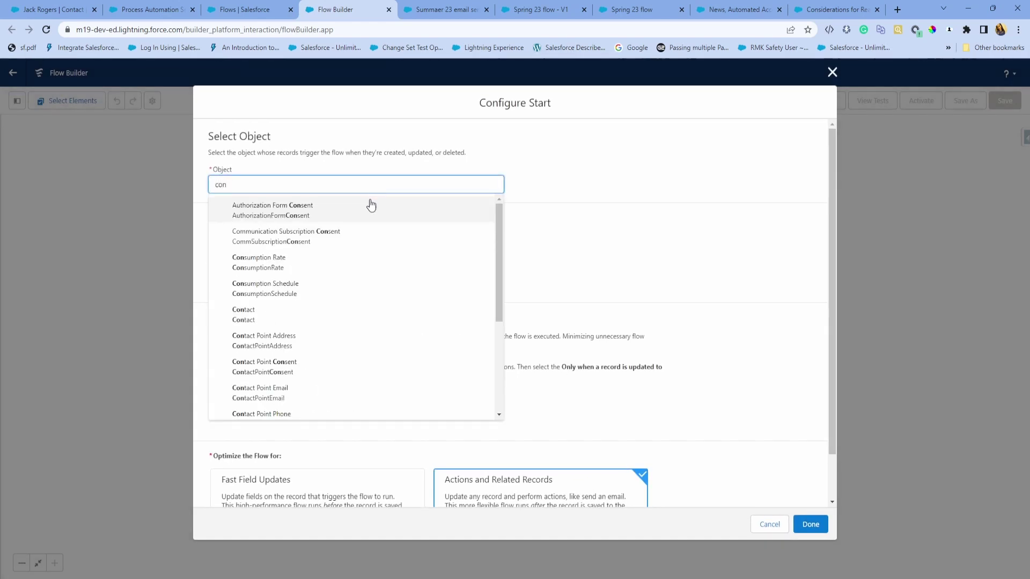
left_click(285, 321)
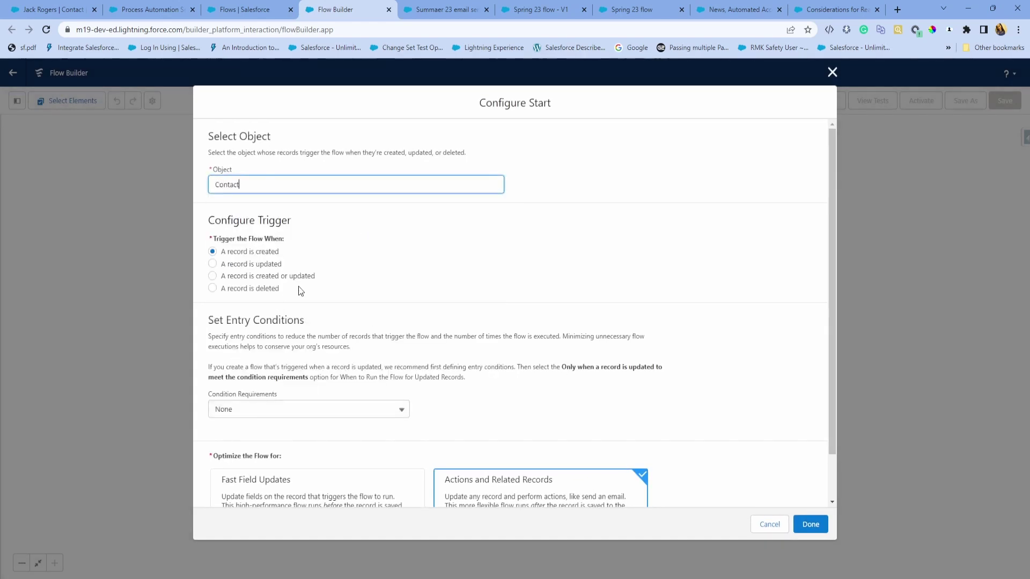
left_click(212, 264)
scroll(777, 434, "down", 2)
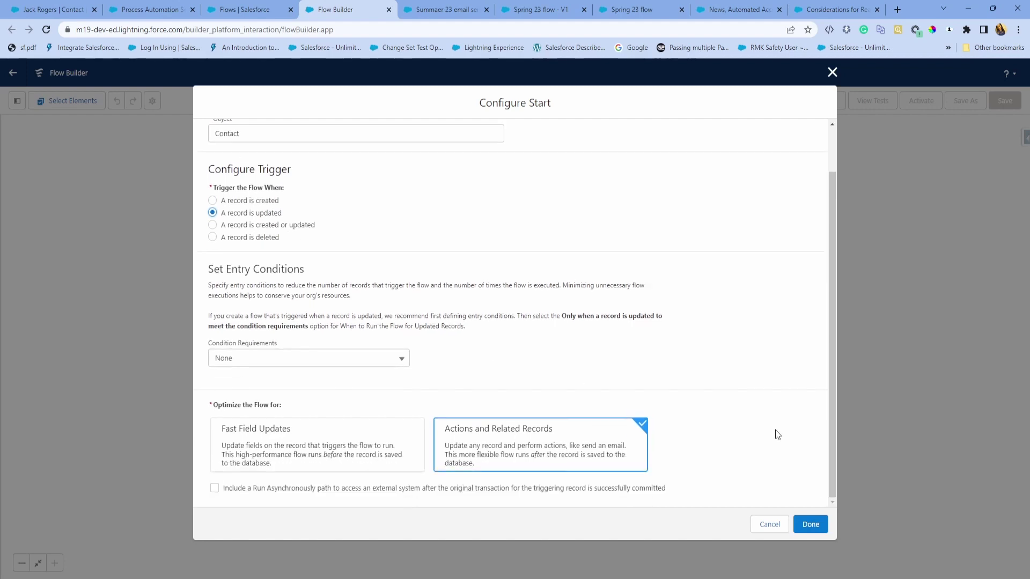
left_click(809, 524)
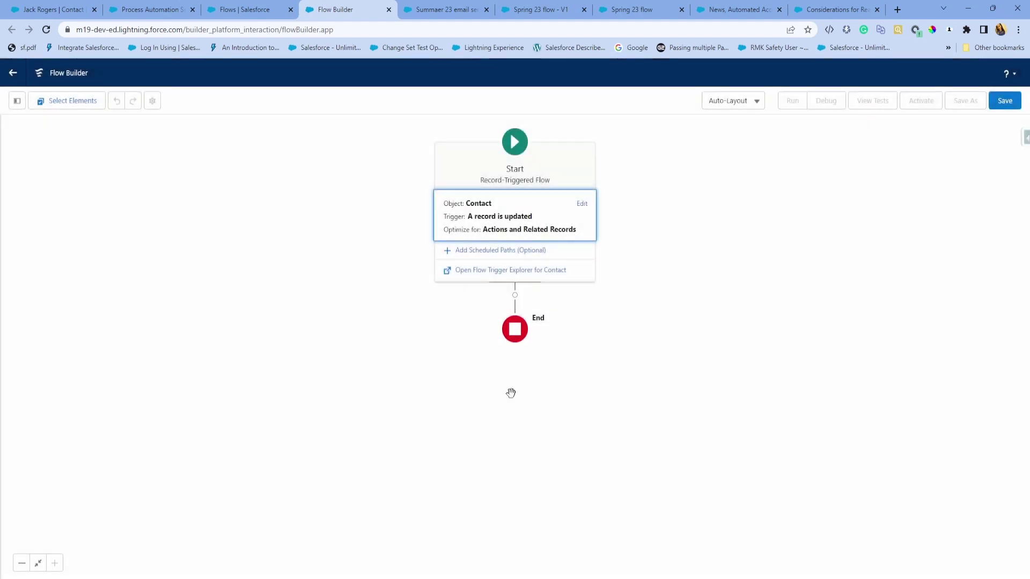
Step: Add a Send Email core action after the flow's start
left_click(515, 296)
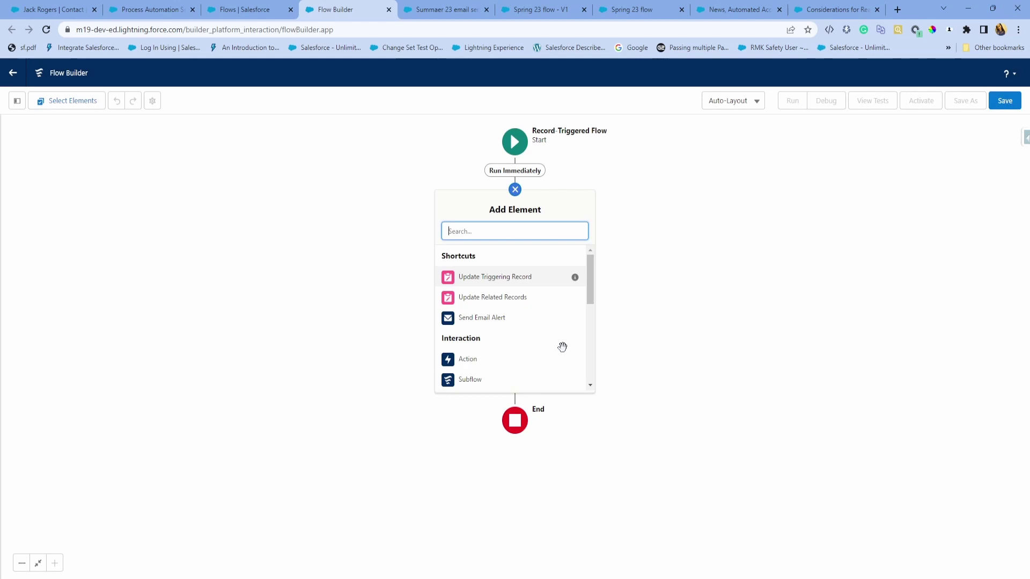
left_click(510, 360)
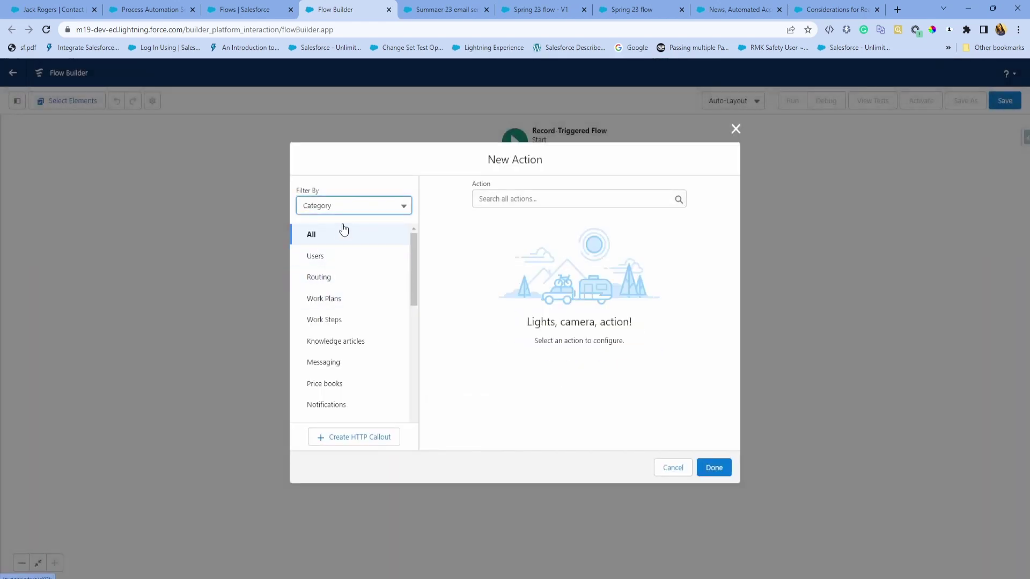
left_click(350, 209)
left_click(341, 246)
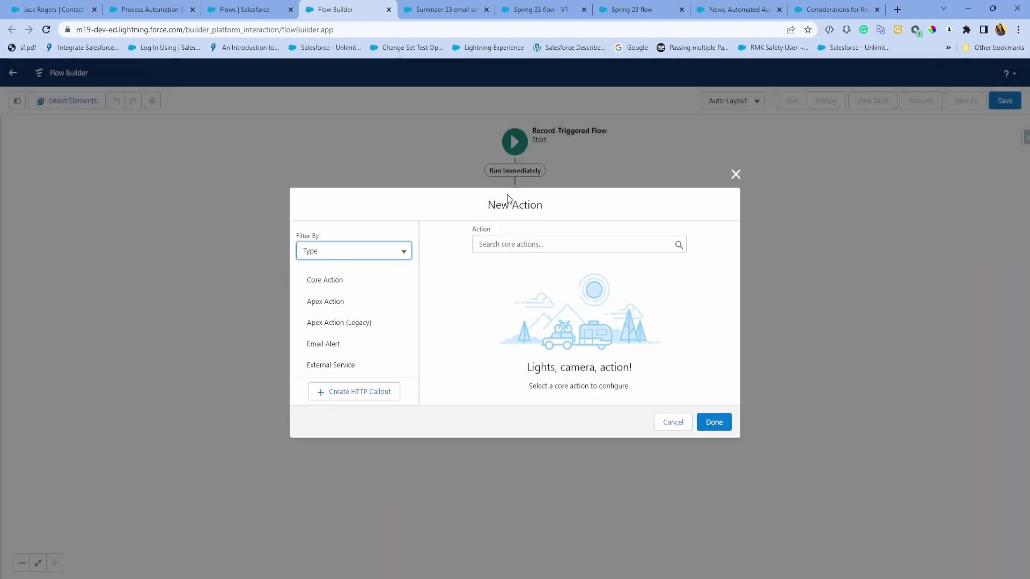
left_click(323, 280)
left_click(542, 243)
type("s")
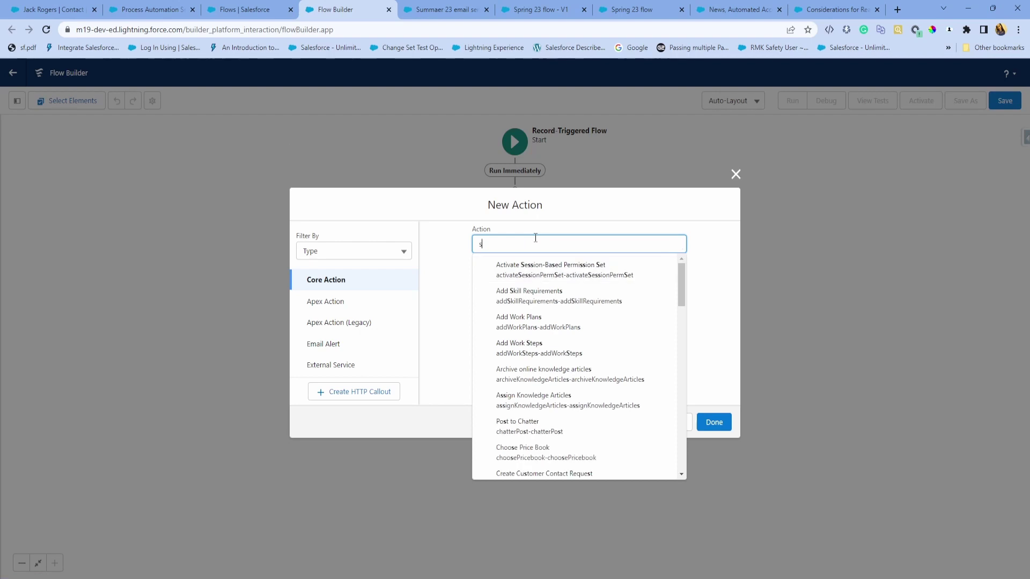
type("en")
left_click(599, 292)
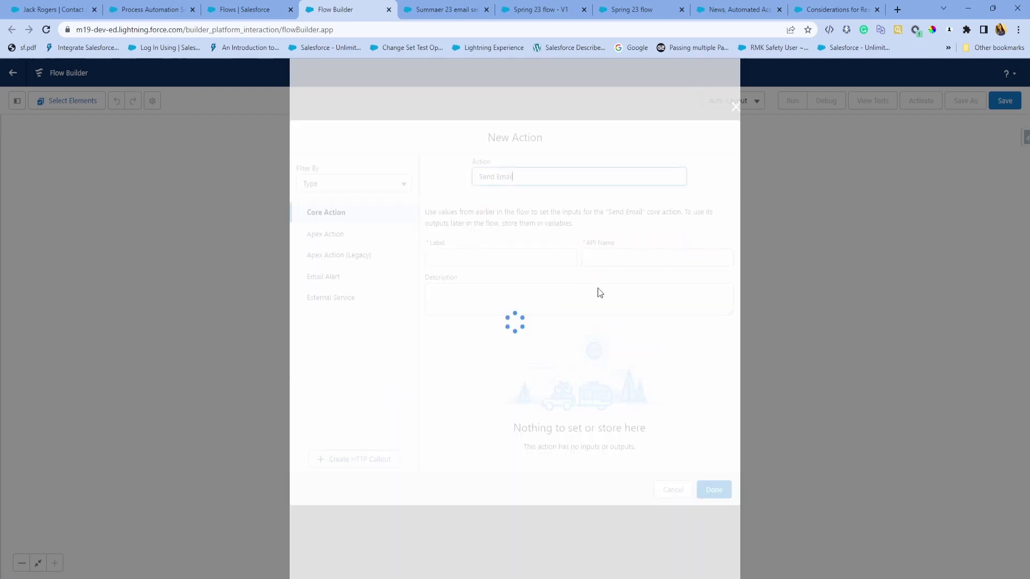
Step: Label the action 'Test email', set Body to 'test', and include Log Email on Send
left_click(434, 221)
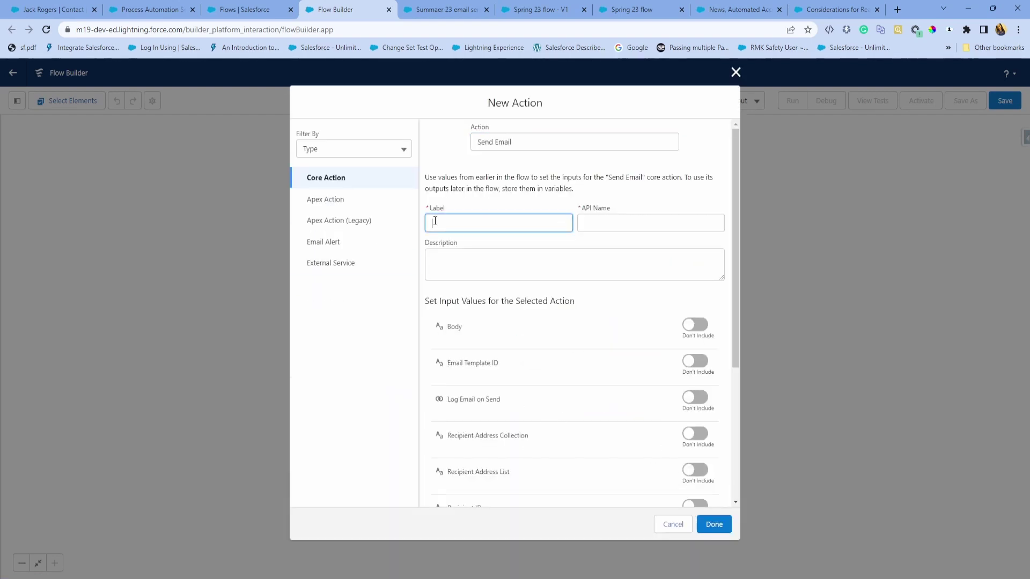
type("Test email")
left_click(697, 325)
left_click(482, 341)
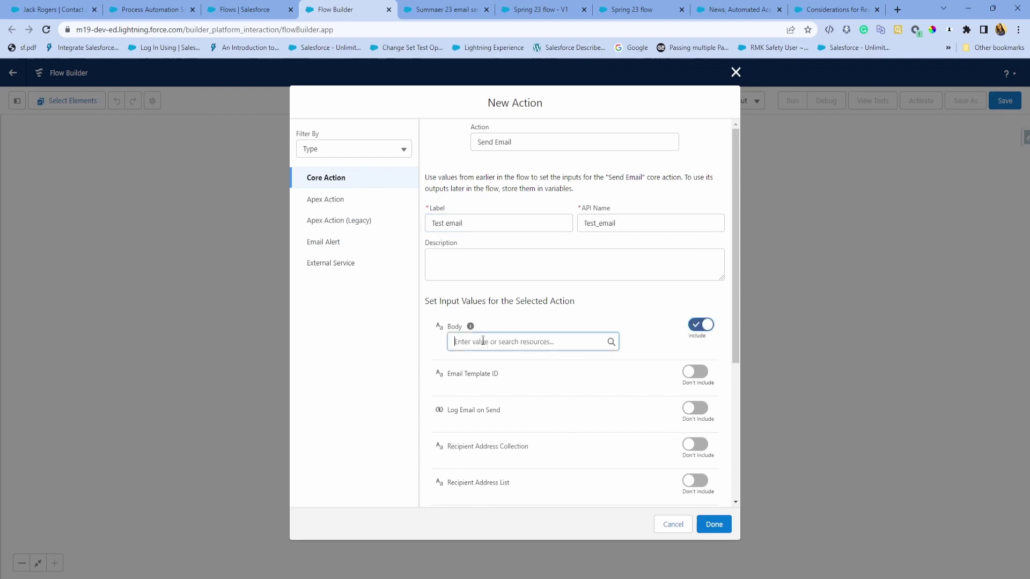
type("test")
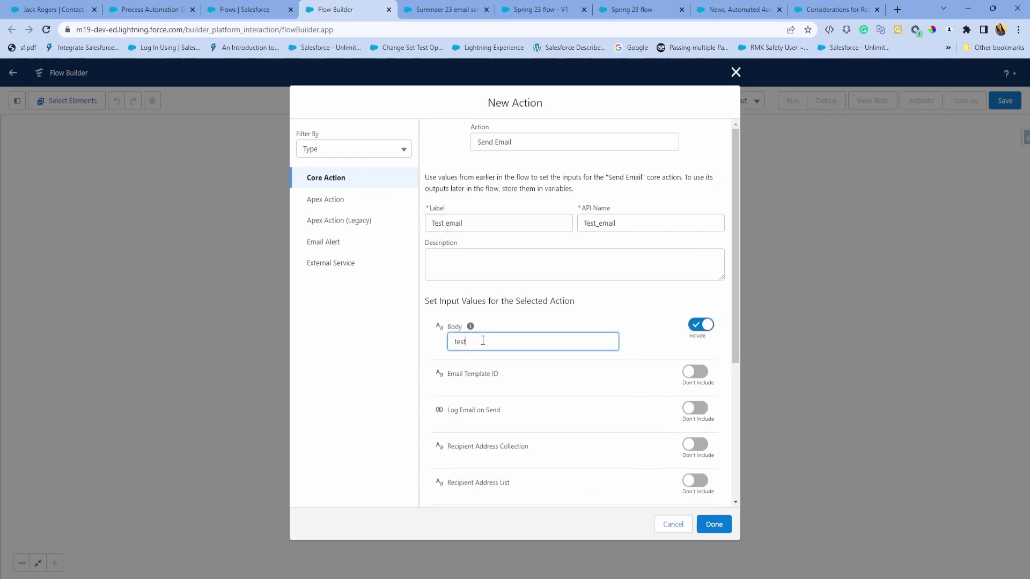
left_click(638, 337)
scroll(609, 424, "down", 2)
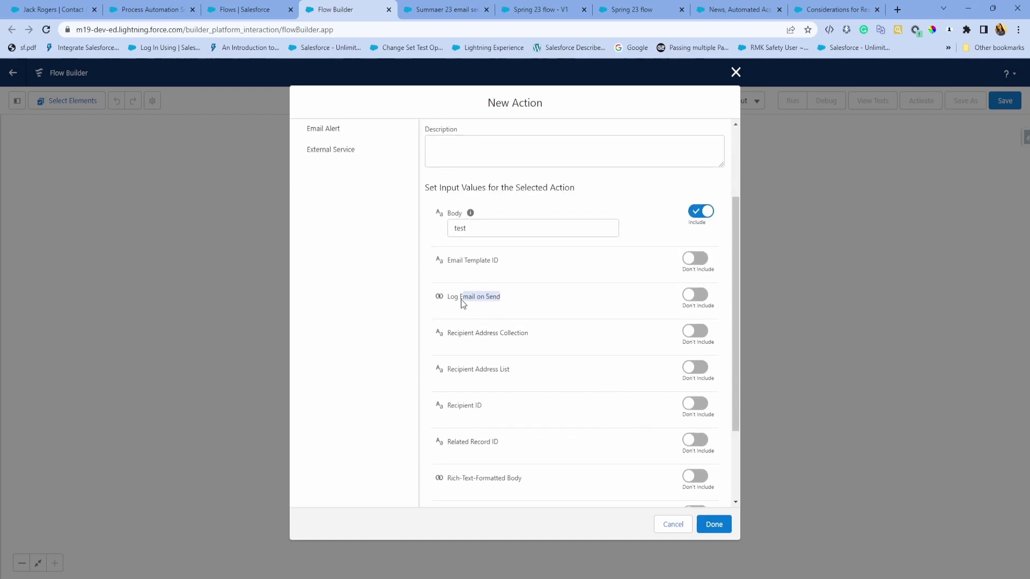
left_click_drag(461, 299, 442, 299)
left_click(695, 295)
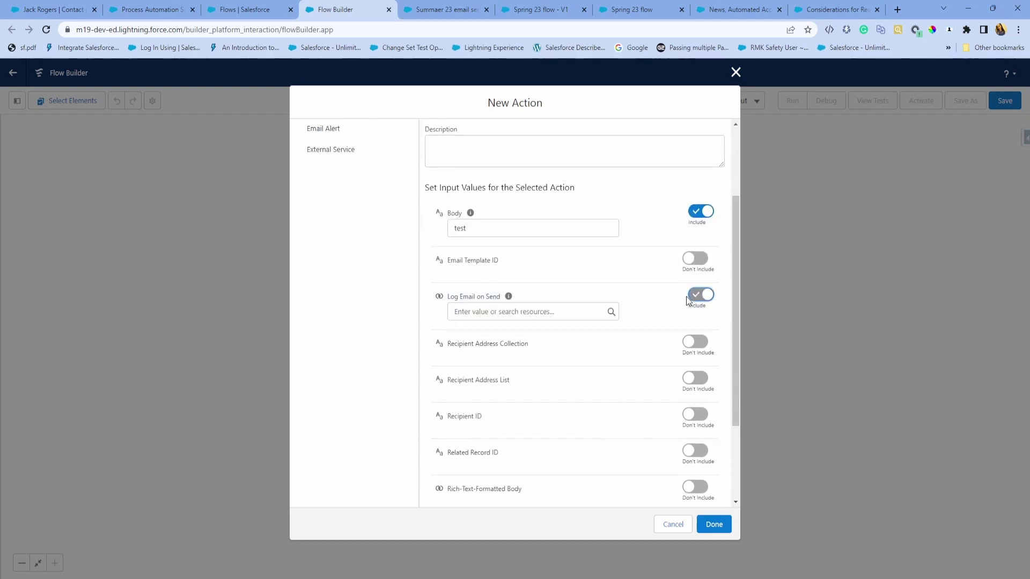
Step: Set Log Email on Send to true and Recipient ID to {!$Record.Id}
mouse_move(508, 298)
left_click(522, 311)
type("{!$GlobalConstant.True}")
scroll(554, 314, "down", 1)
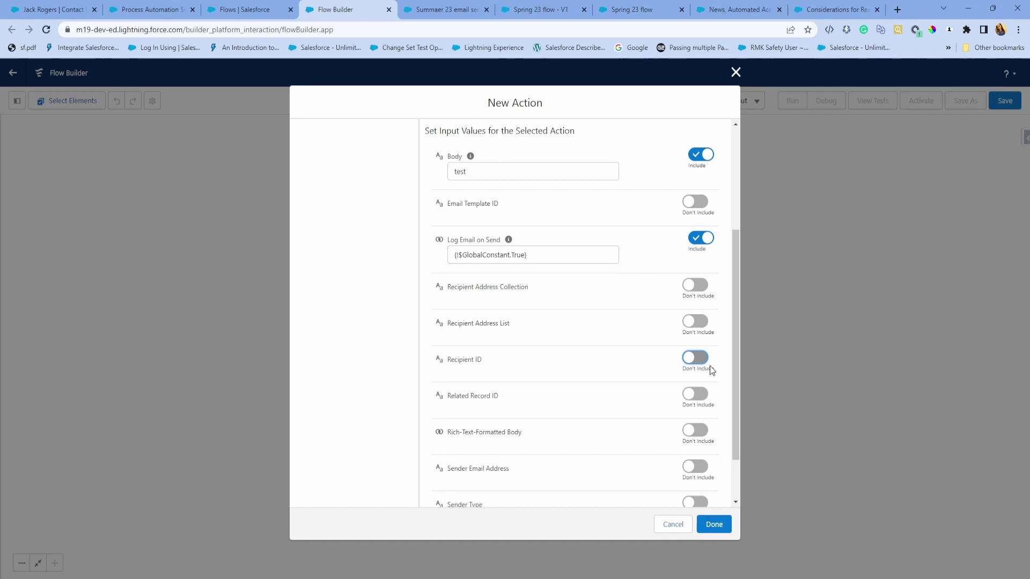
left_click(699, 358)
left_click(503, 375)
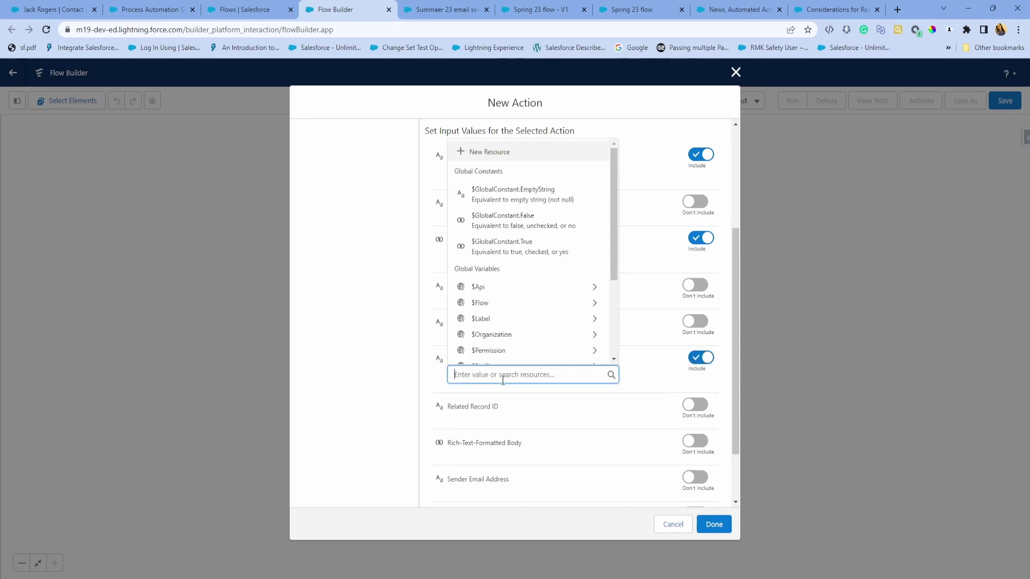
type("re")
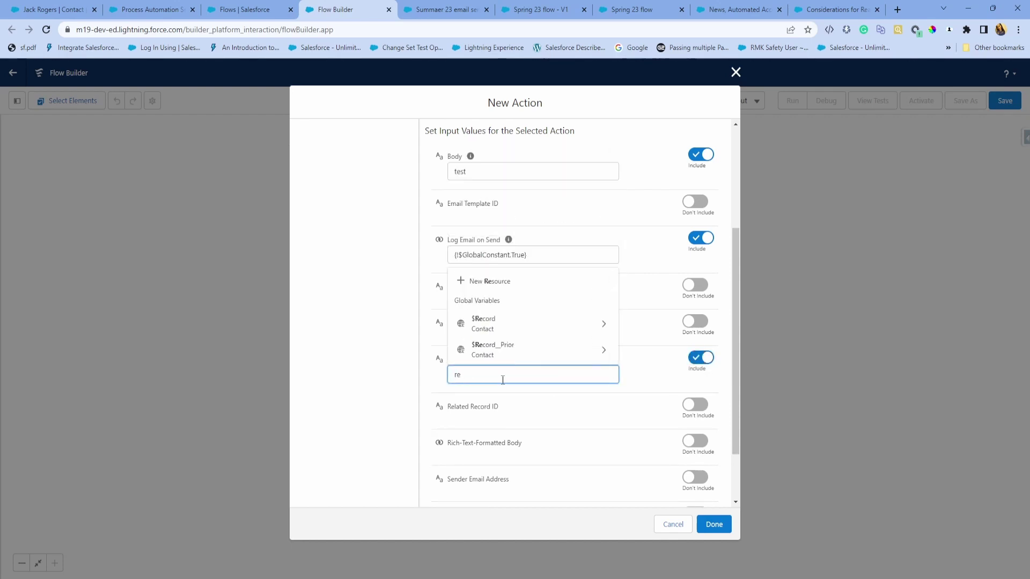
left_click(539, 323)
type("Id")
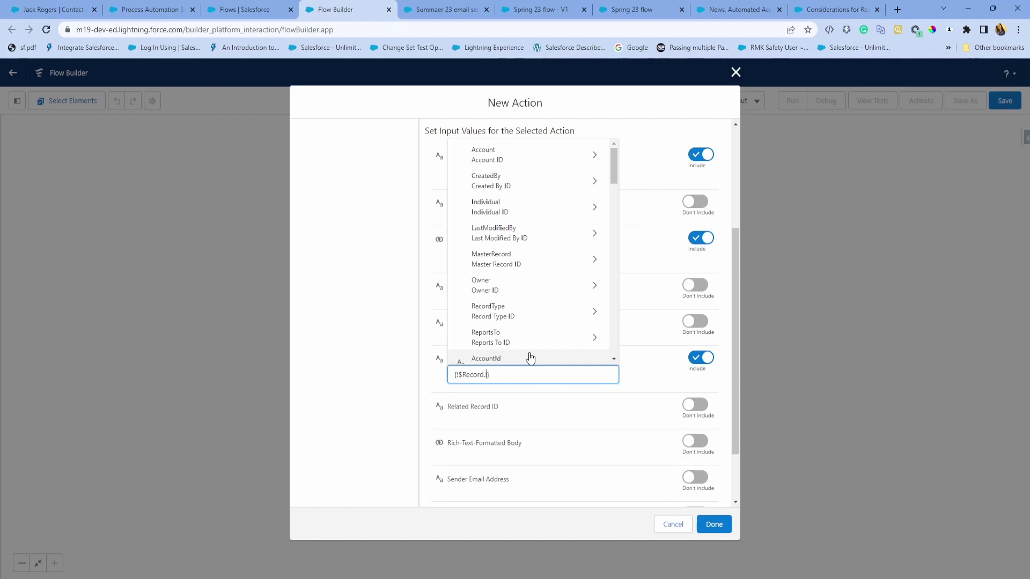
scroll(539, 343, "down", 2)
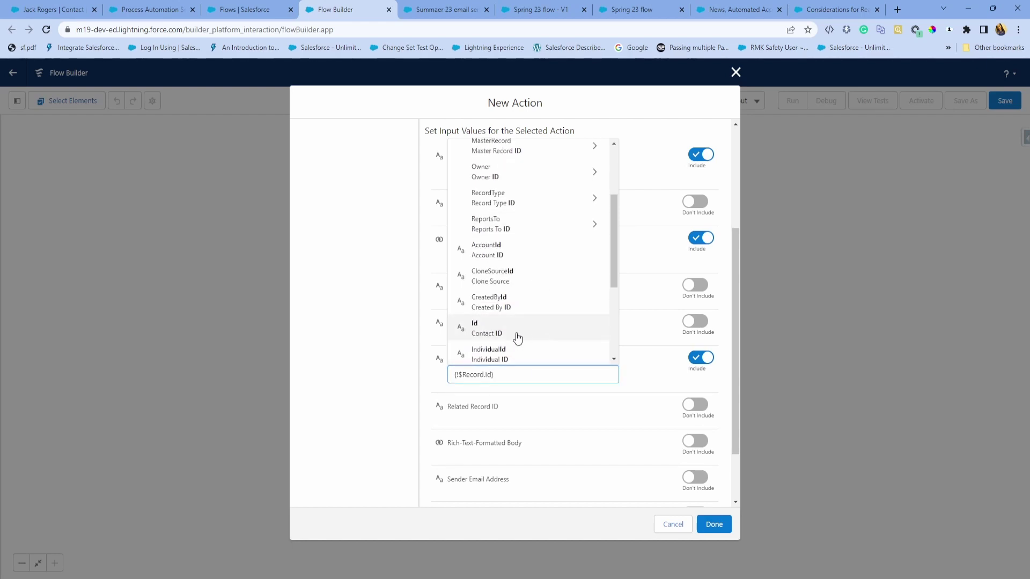
left_click(516, 335)
Step: Set the email Subject to 'test' and add the Send Email action to the flow
scroll(590, 440, "down", 2)
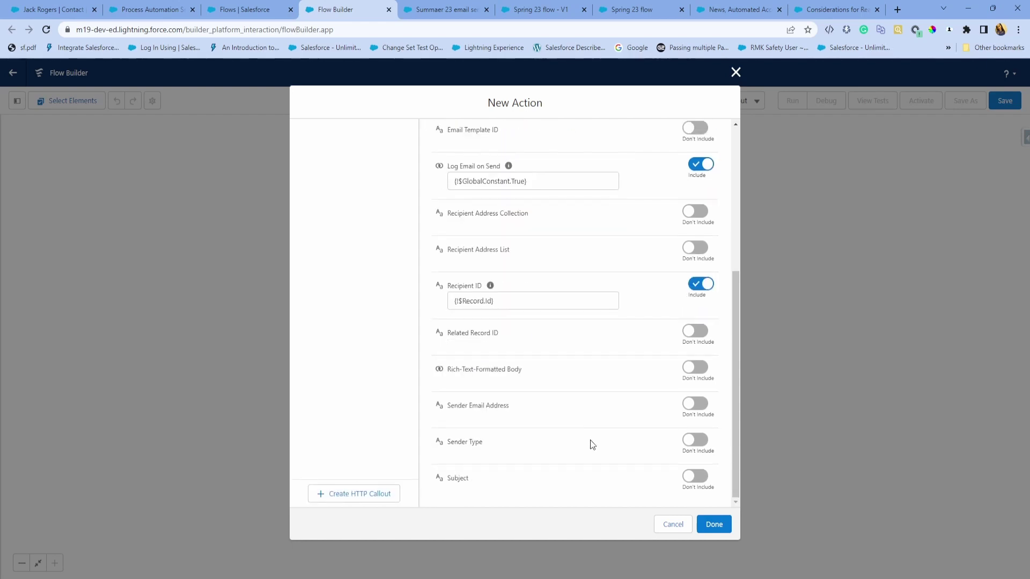
left_click(695, 476)
left_click(511, 482)
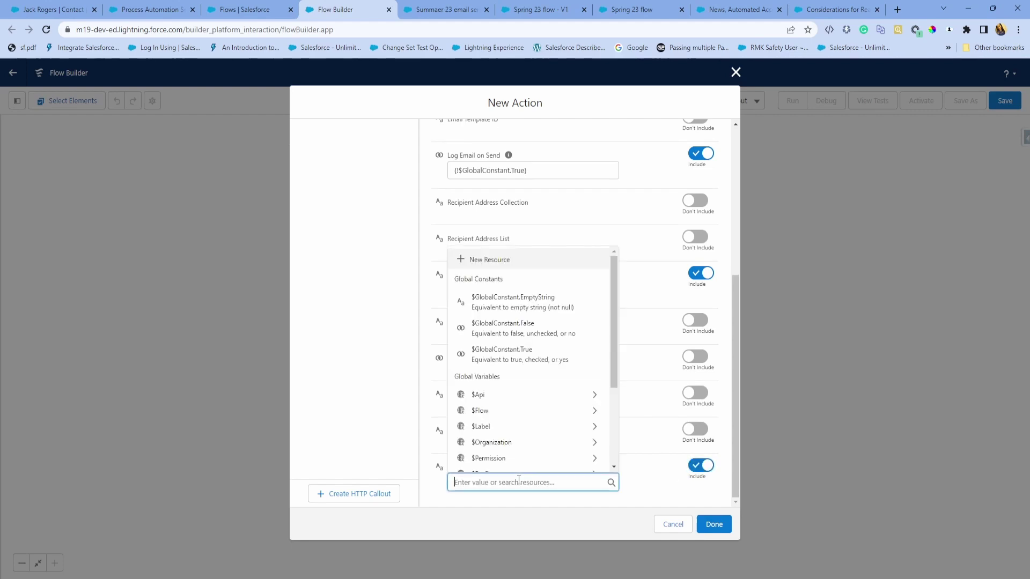
type("test")
left_click(707, 523)
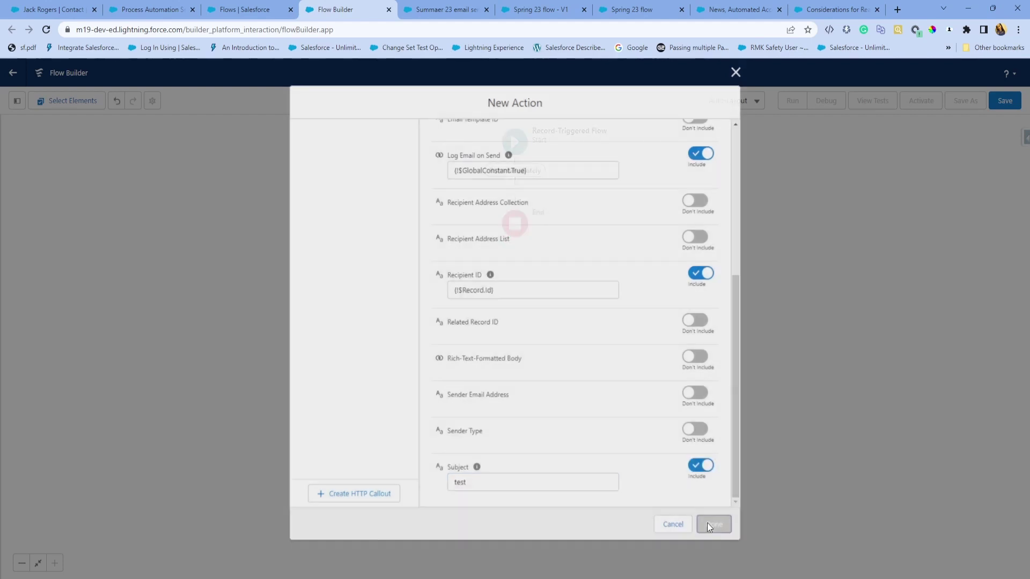
Step: Save the flow as 'Summaer 23 send email' and activate it
left_click(1012, 105)
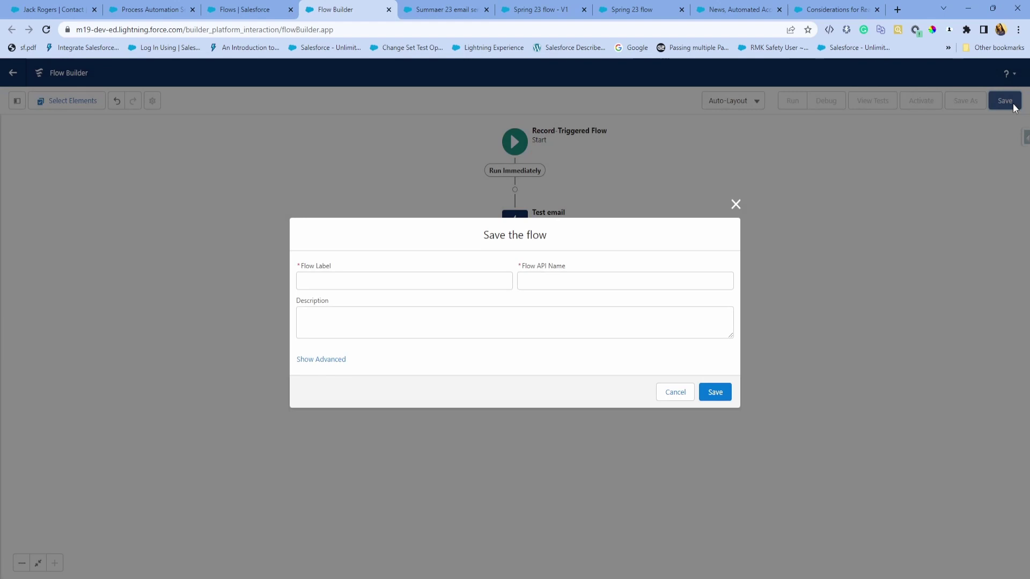
left_click(483, 282)
type("Summaer 23 send email")
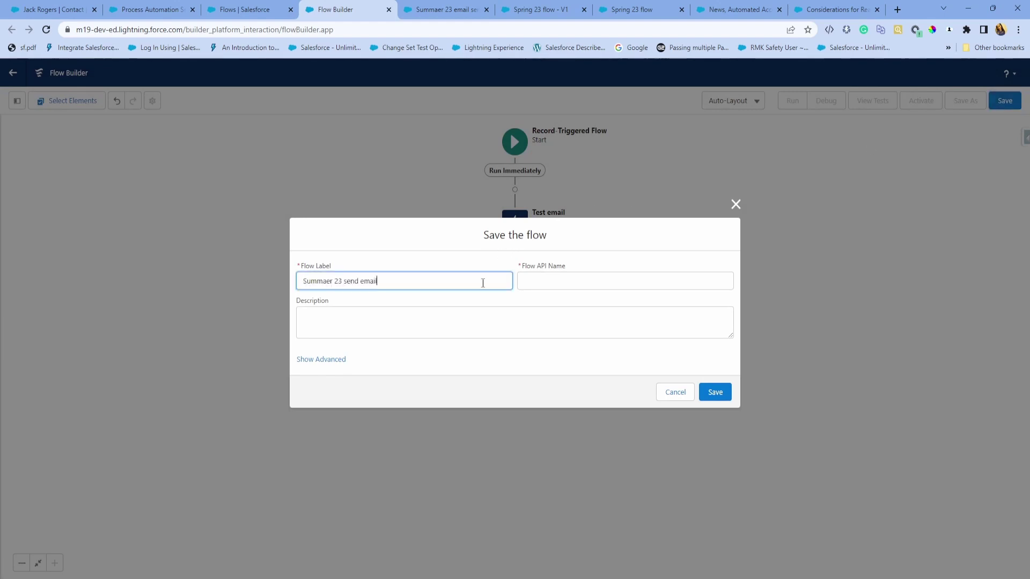
left_click(713, 390)
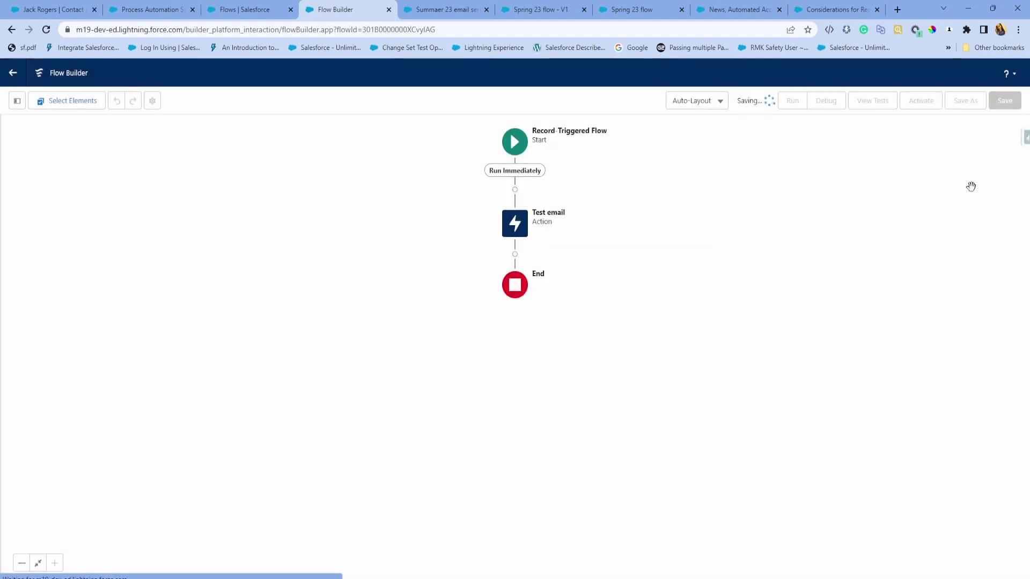
left_click(930, 104)
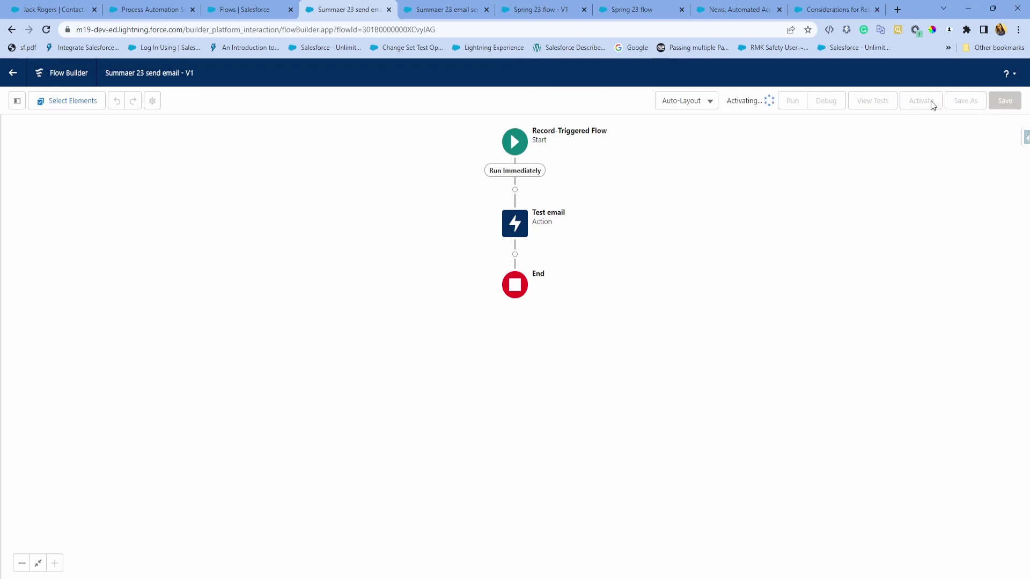
Step: Re-save the contact record with an inline edit so the flow logs a new 8:28 PM test email
left_click(56, 9)
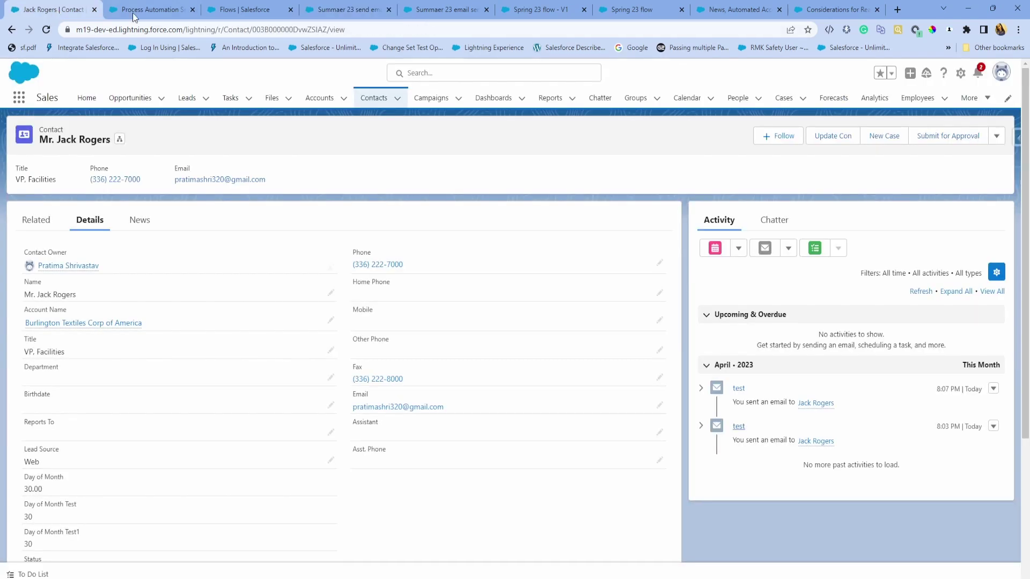
scroll(355, 509, "down", 4)
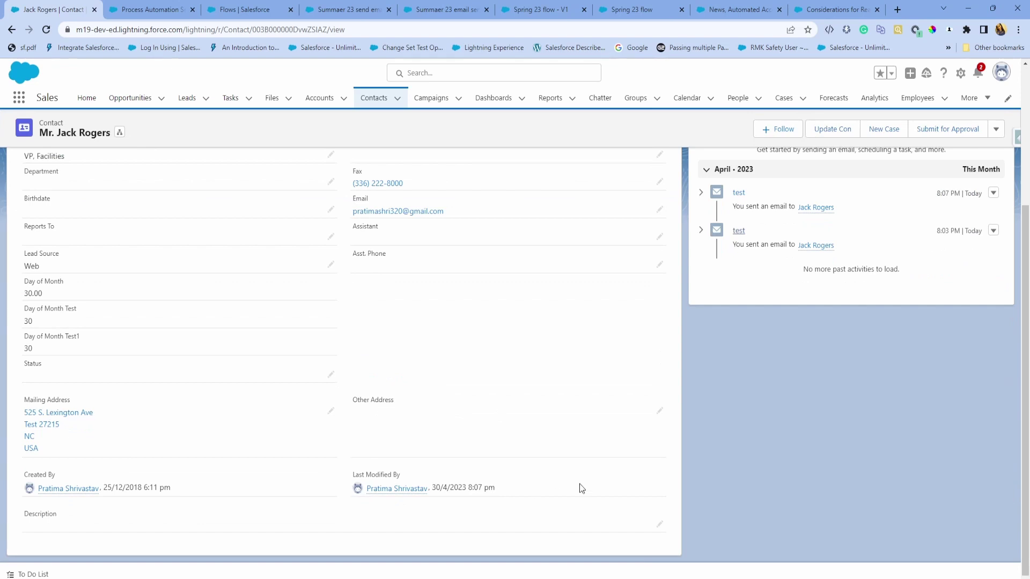
left_click(658, 522)
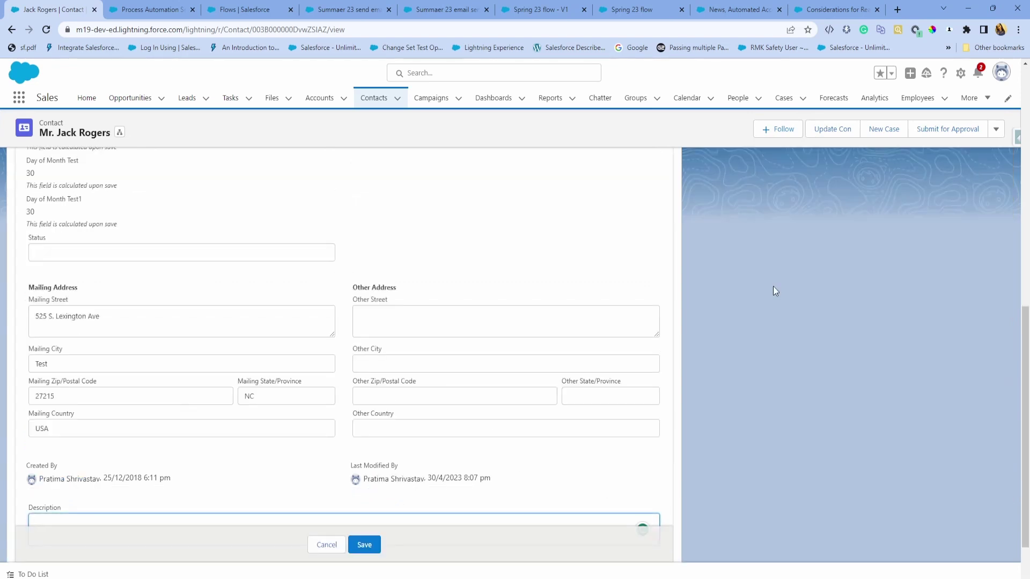
scroll(713, 298, "up", 5)
scroll(710, 298, "up", 5)
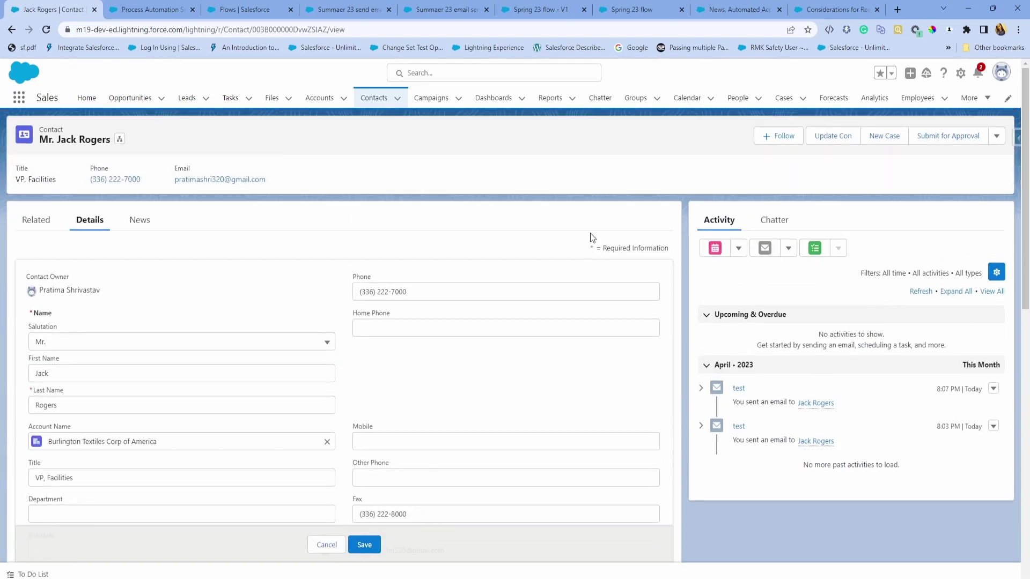
left_click(364, 545)
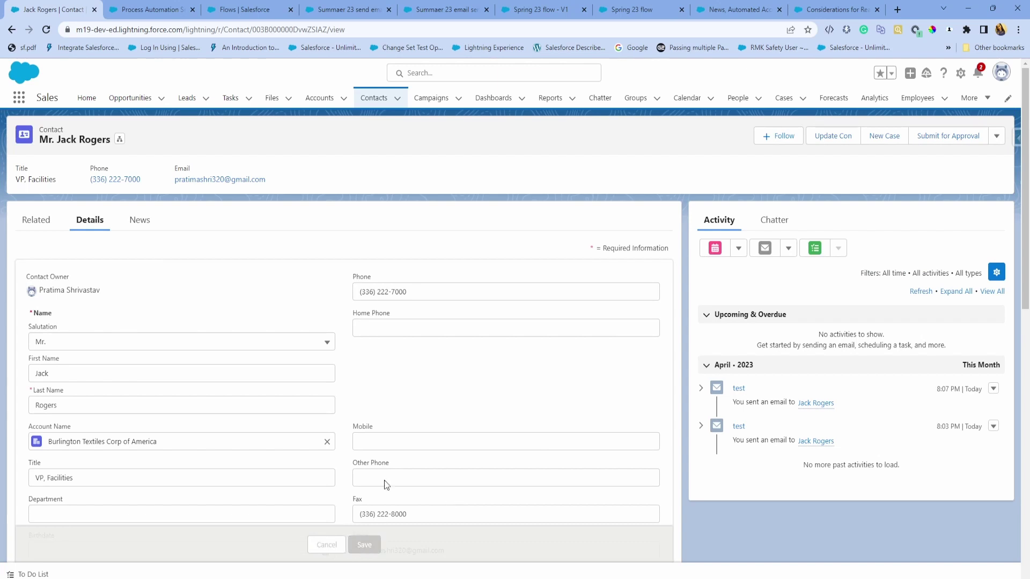
scroll(791, 324, "down", 10)
scroll(728, 356, "up", 4)
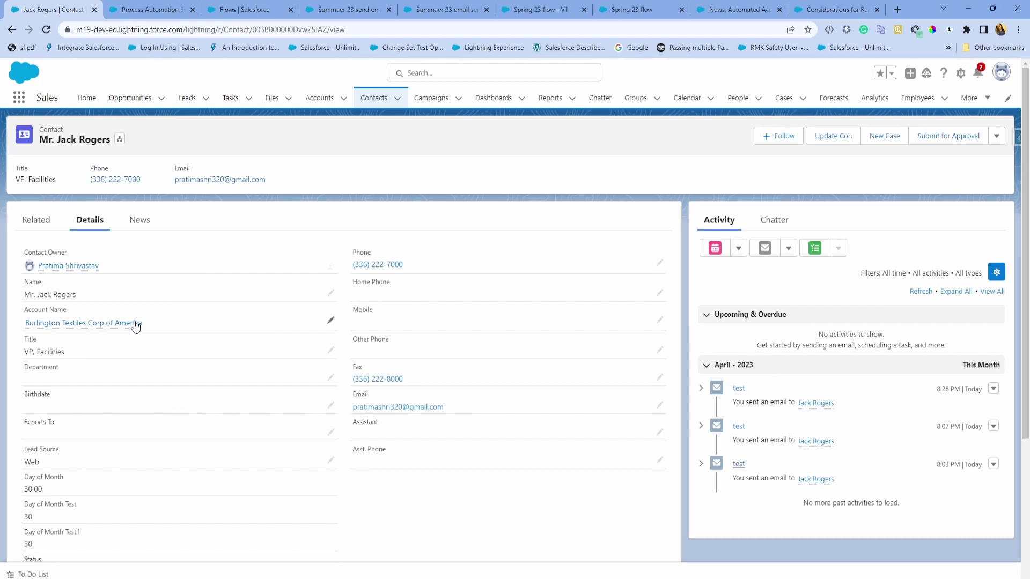
mouse_move(129, 324)
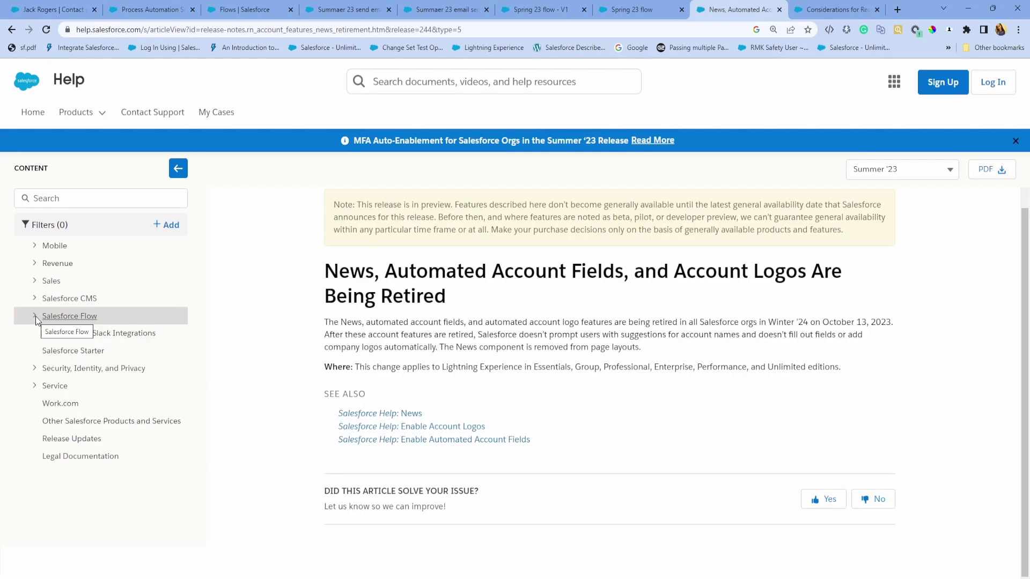
Step: Open the Flow Builder Updates note 'Use Email Templates in the Send Email Action' and view its screenshot
left_click(35, 317)
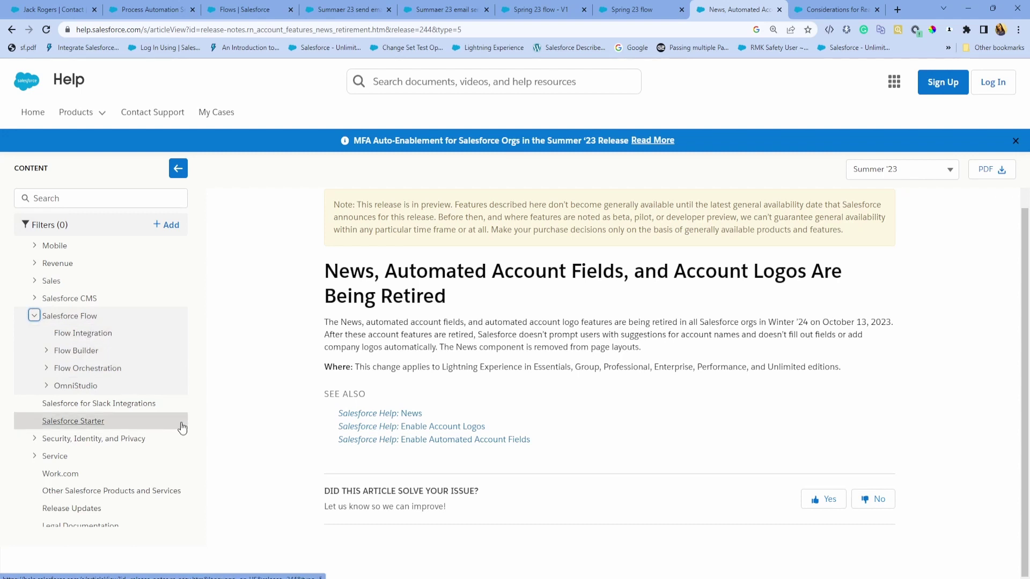
left_click(45, 350)
scroll(86, 423, "down", 1)
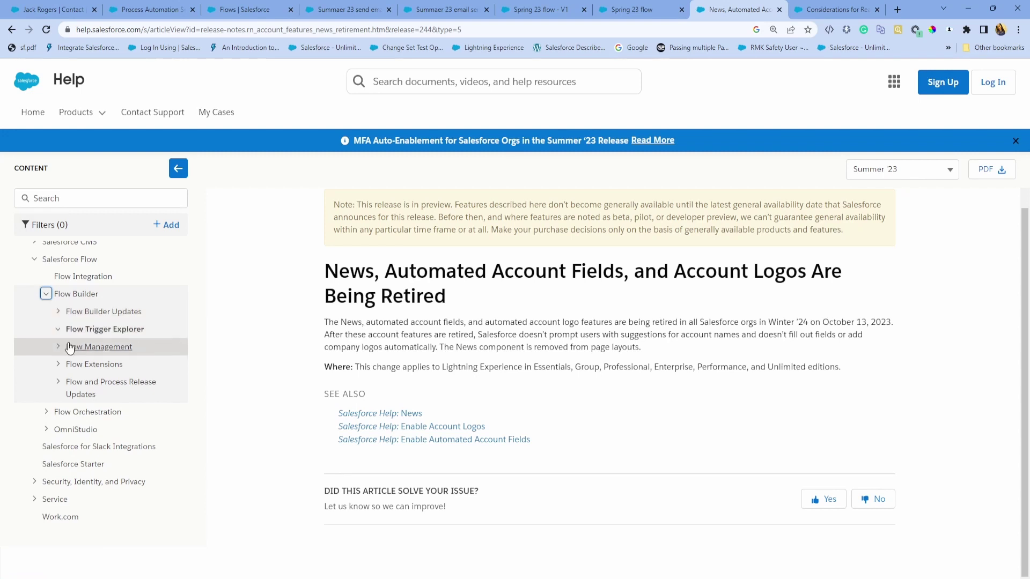
left_click(59, 312)
scroll(150, 448, "down", 2)
scroll(150, 449, "down", 1)
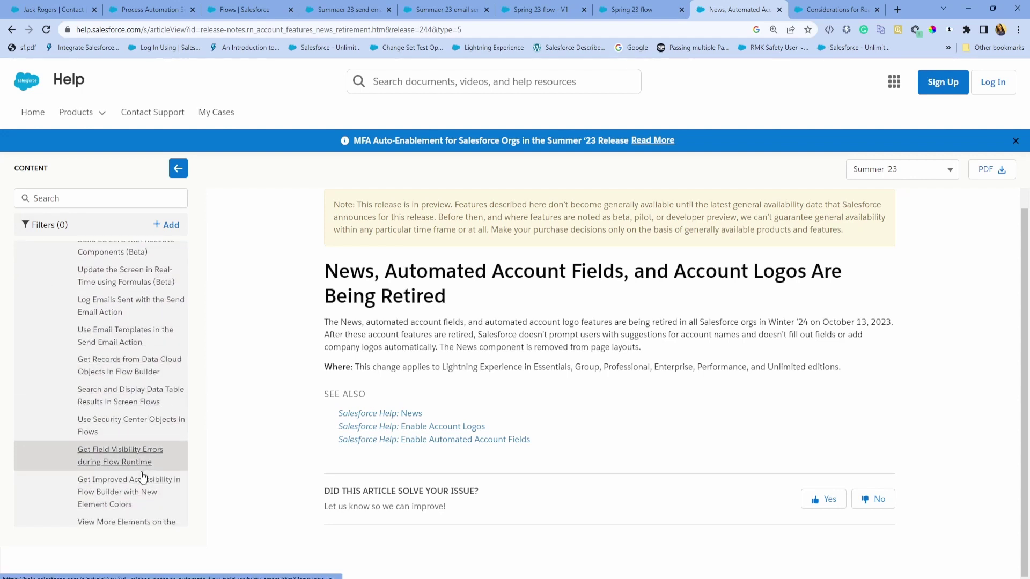
scroll(141, 472, "down", 1)
scroll(144, 407, "up", 1)
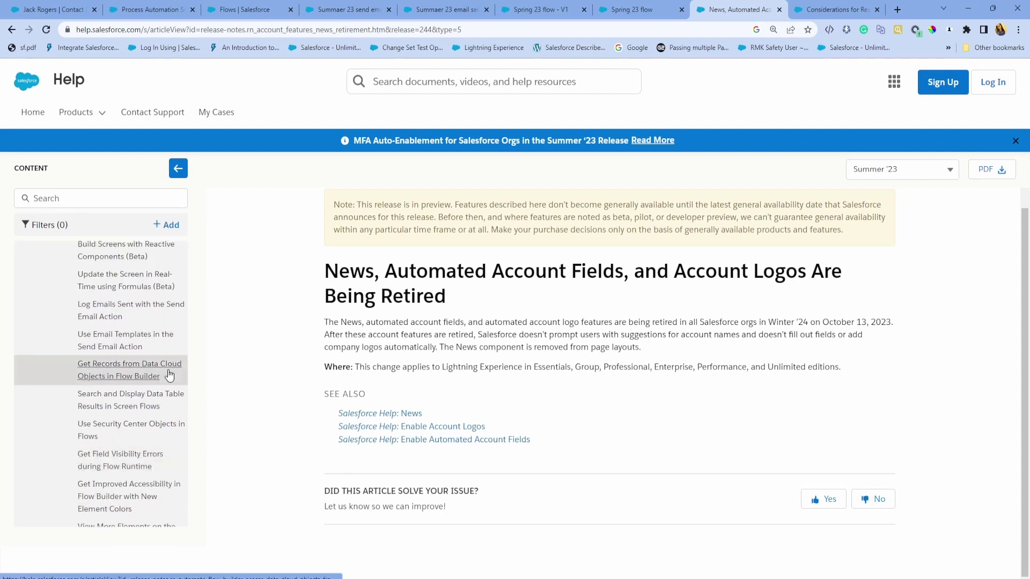
left_click(133, 348)
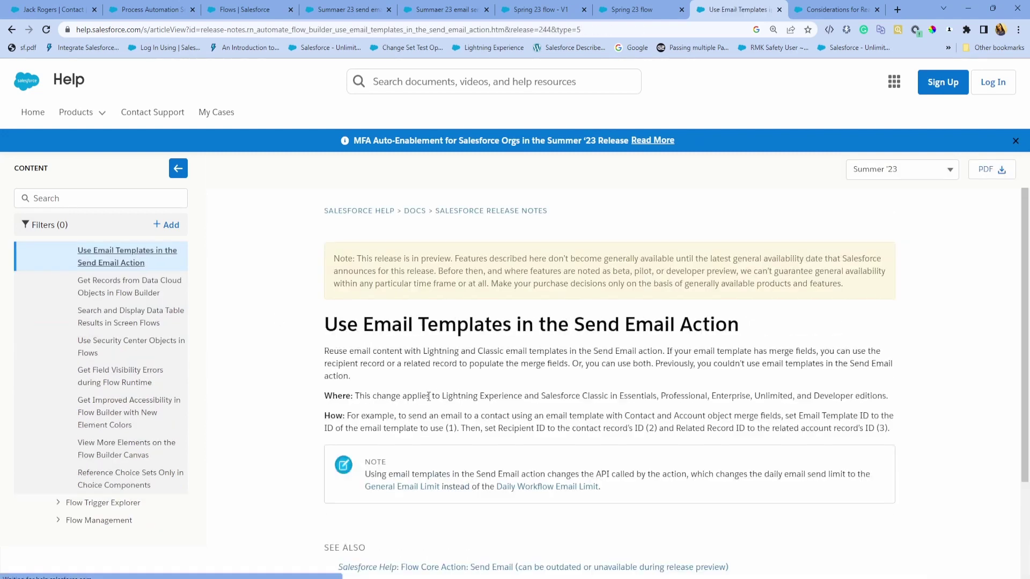
scroll(419, 448, "down", 1)
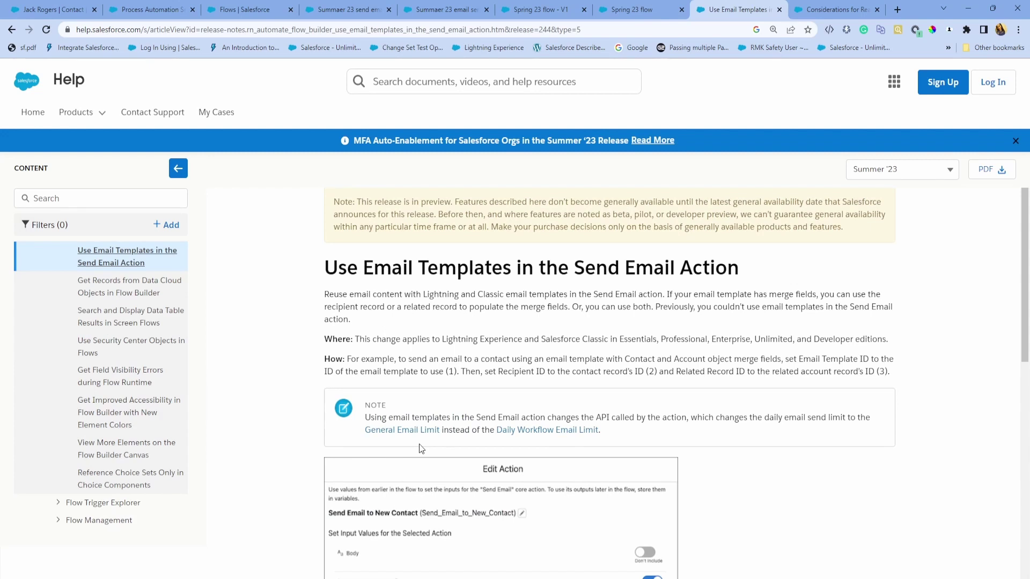
scroll(420, 449, "down", 4)
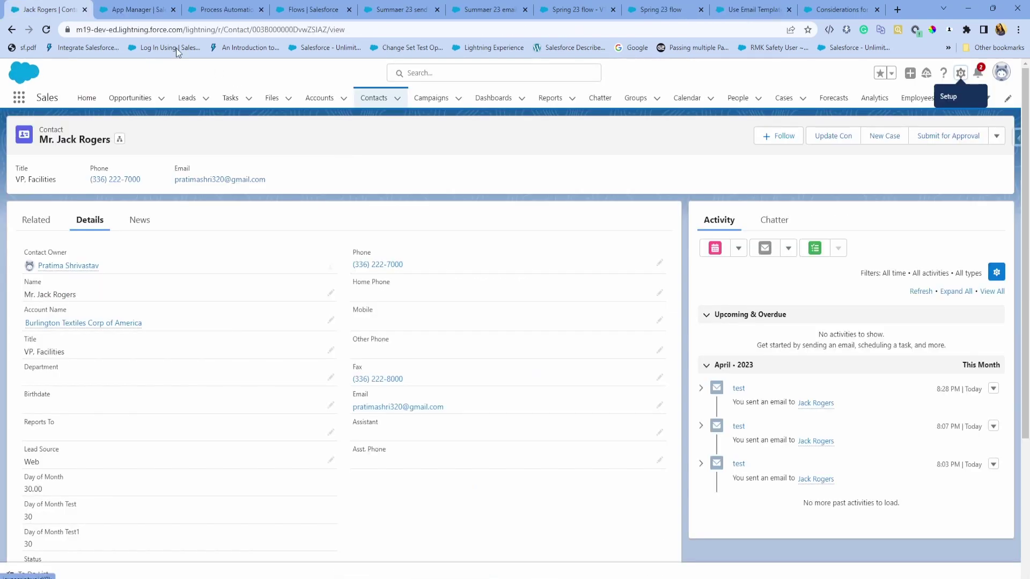
Step: In App Manager, start cloning the Ursus Park app, then discard the clone without saving
left_click(142, 13)
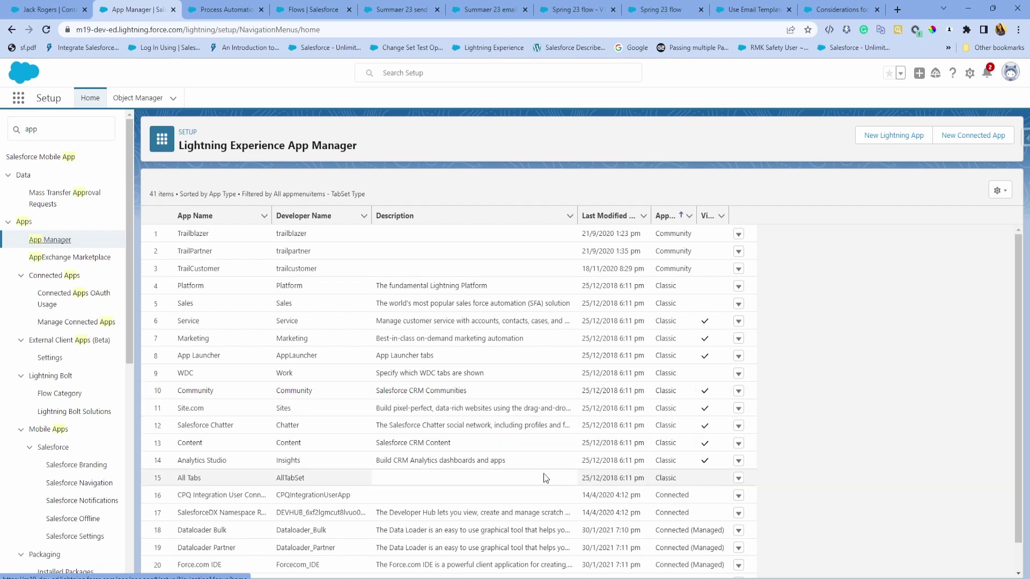
scroll(544, 474, "down", 2)
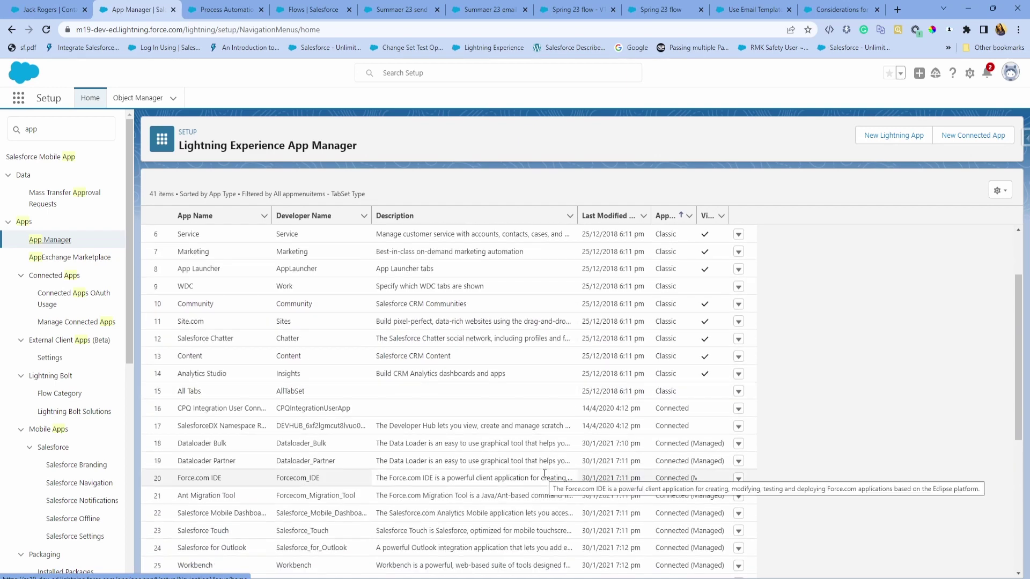
scroll(663, 488, "down", 3)
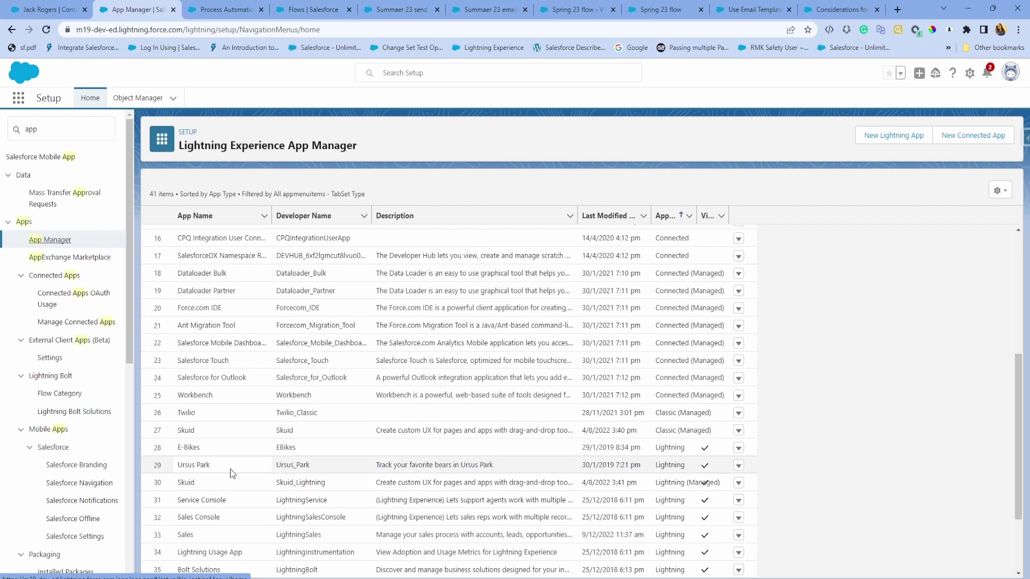
left_click(738, 466)
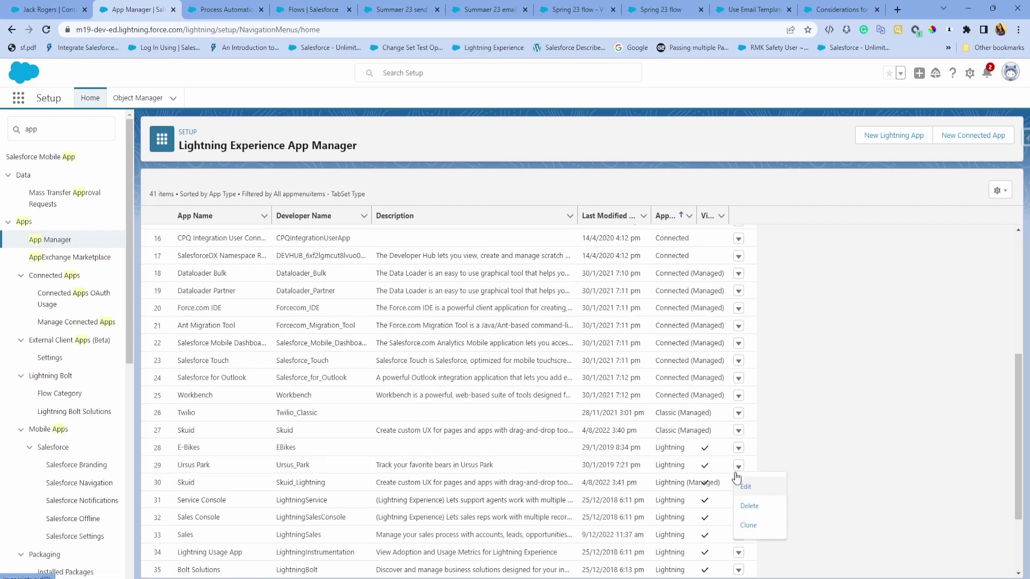
left_click(748, 525)
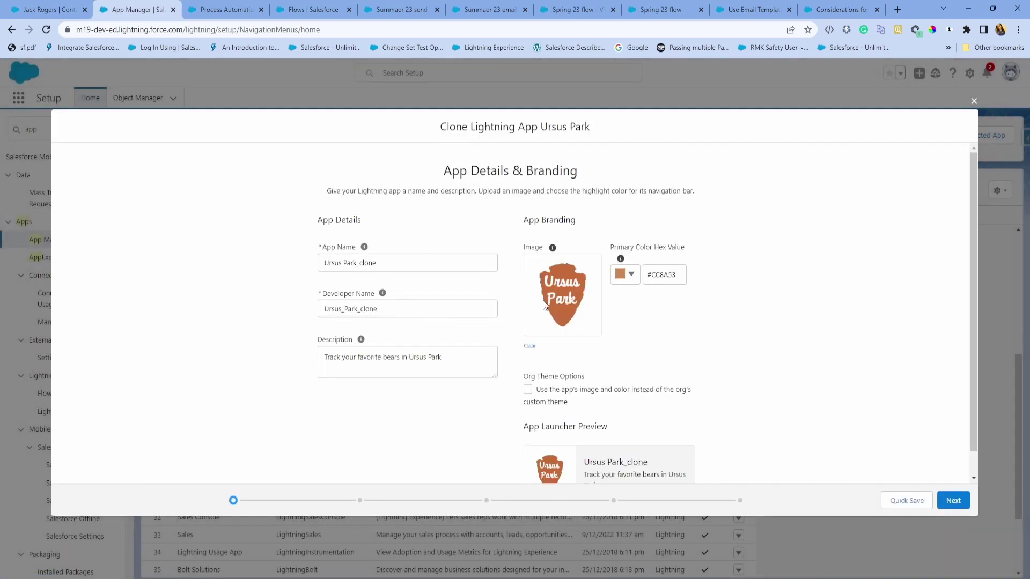
left_click_drag(386, 262, 355, 265)
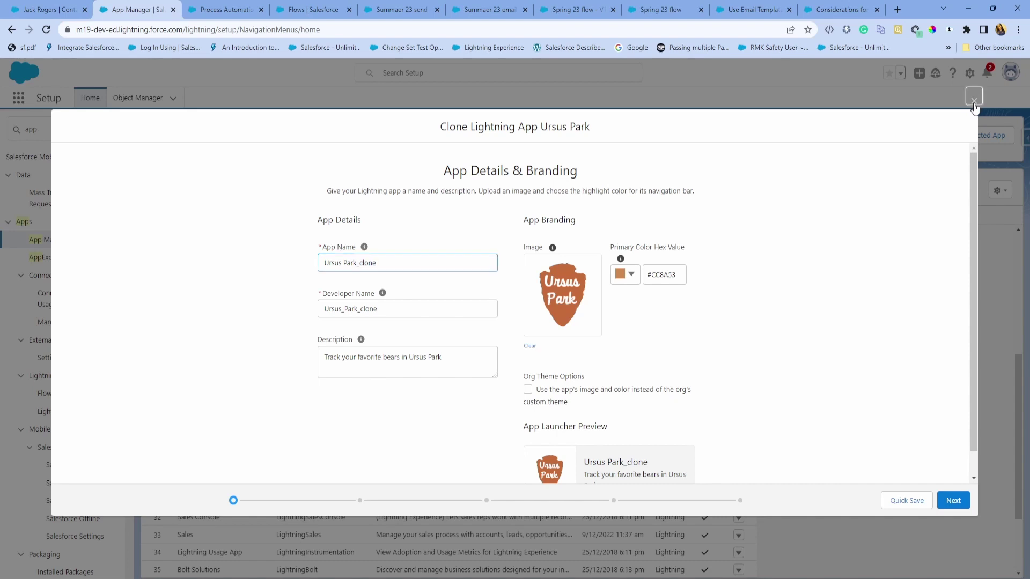
left_click(973, 102)
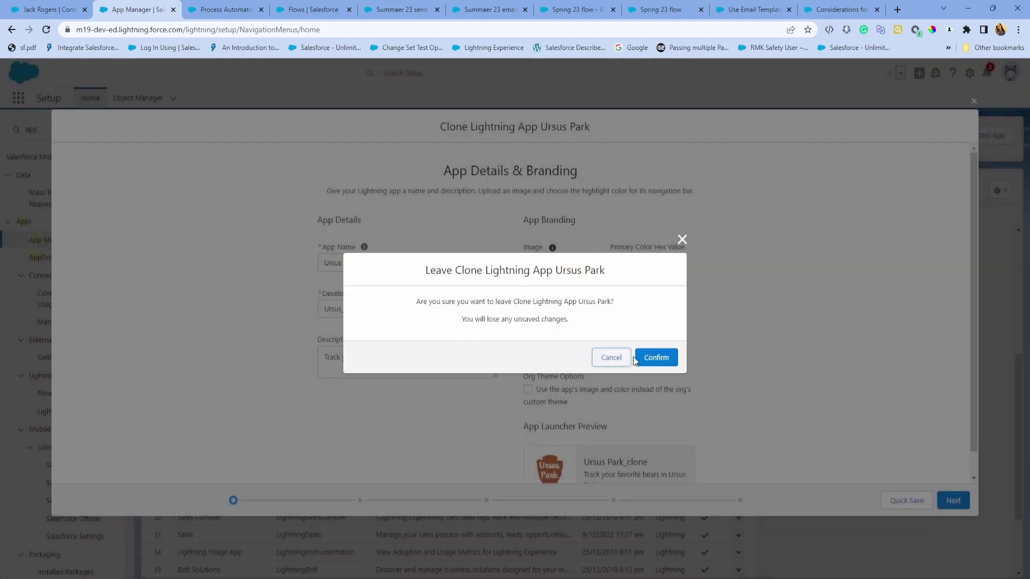
left_click(657, 357)
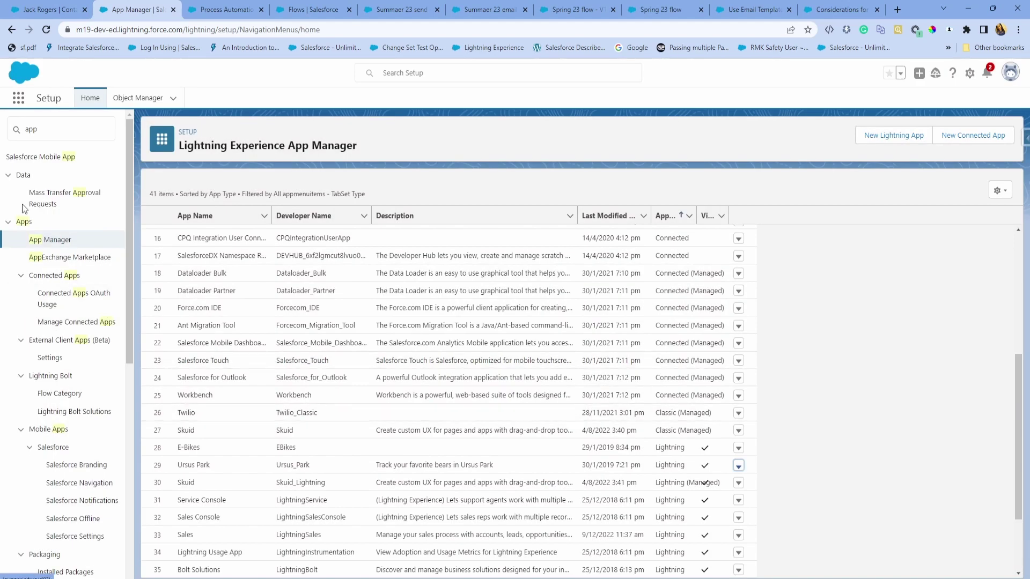
Step: Open the Contact object's Fields & Relationships list in Object Manager
left_click(142, 99)
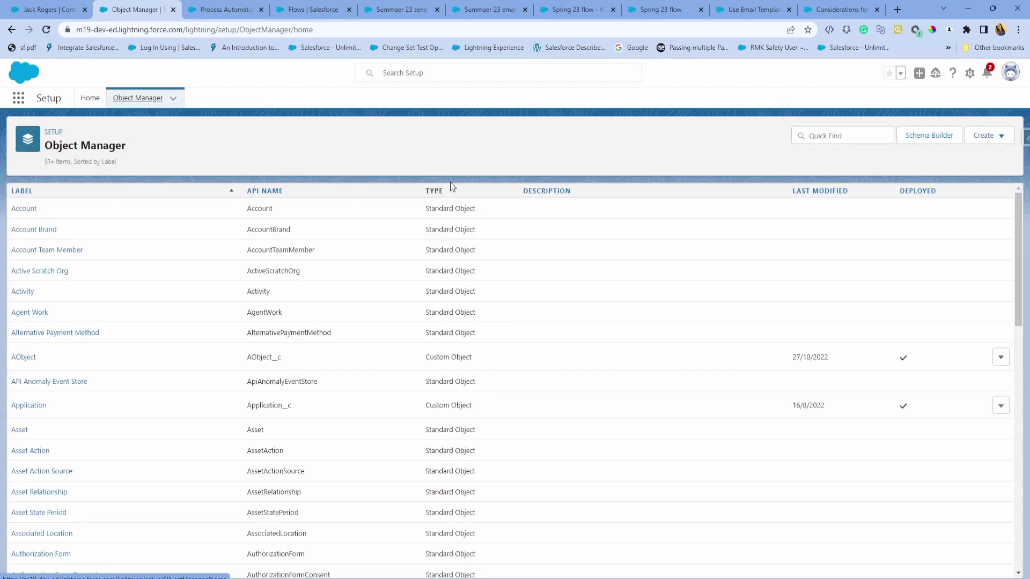
left_click(832, 135)
type("con")
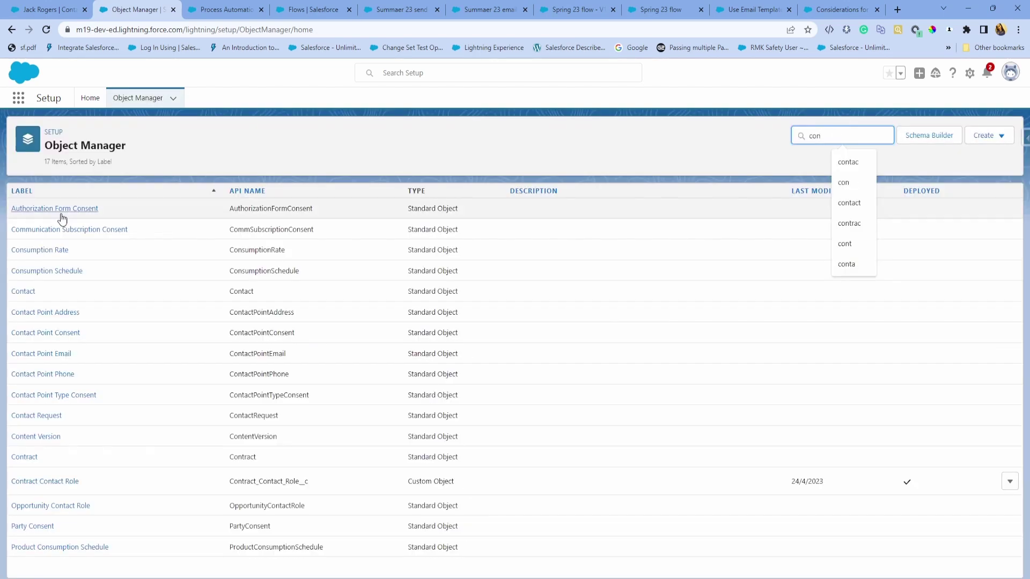
left_click(25, 292)
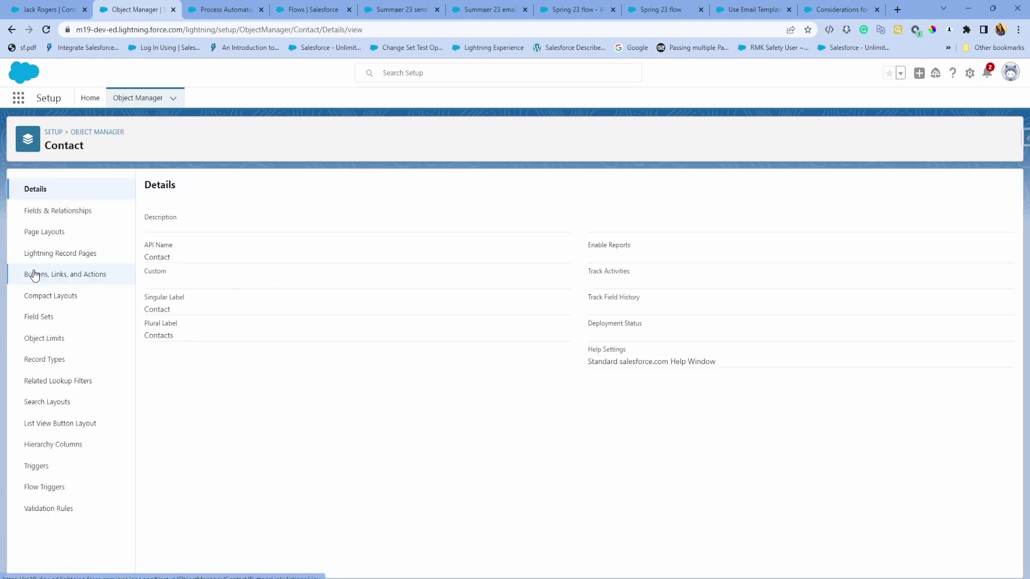
left_click(86, 212)
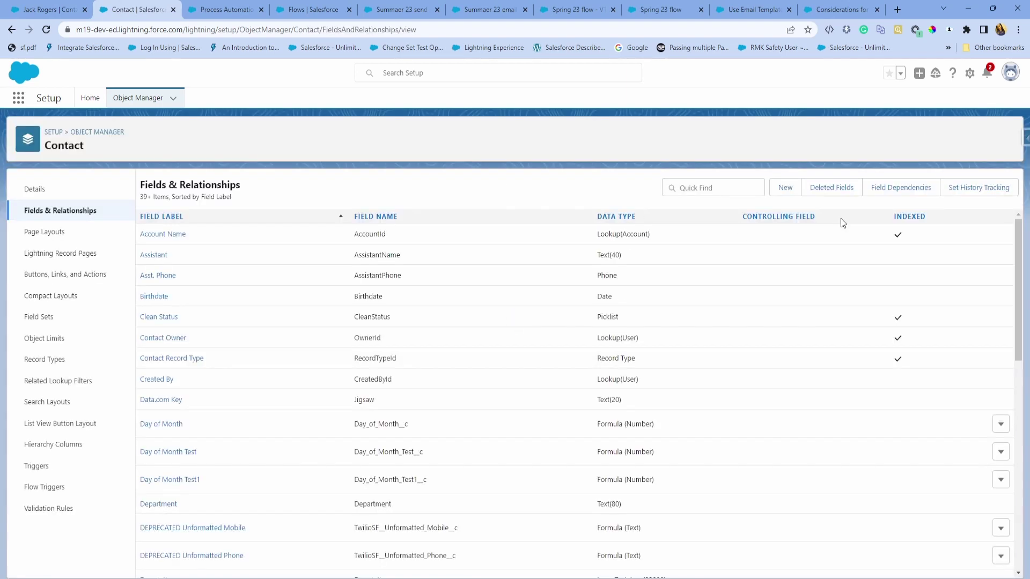
Step: Review the Salutation picklist values, then return to the Contact field list
left_click(754, 184)
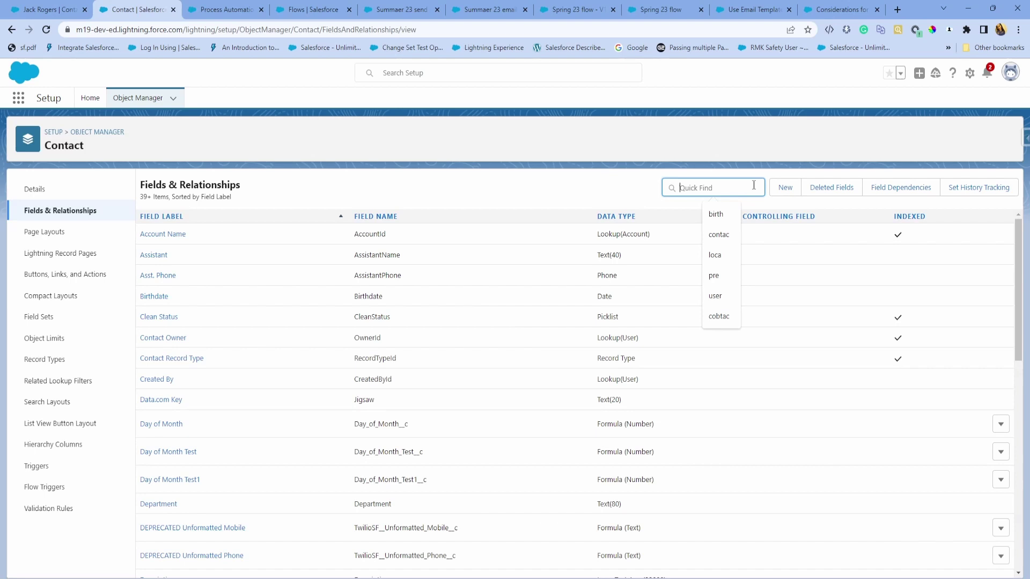
type("nam")
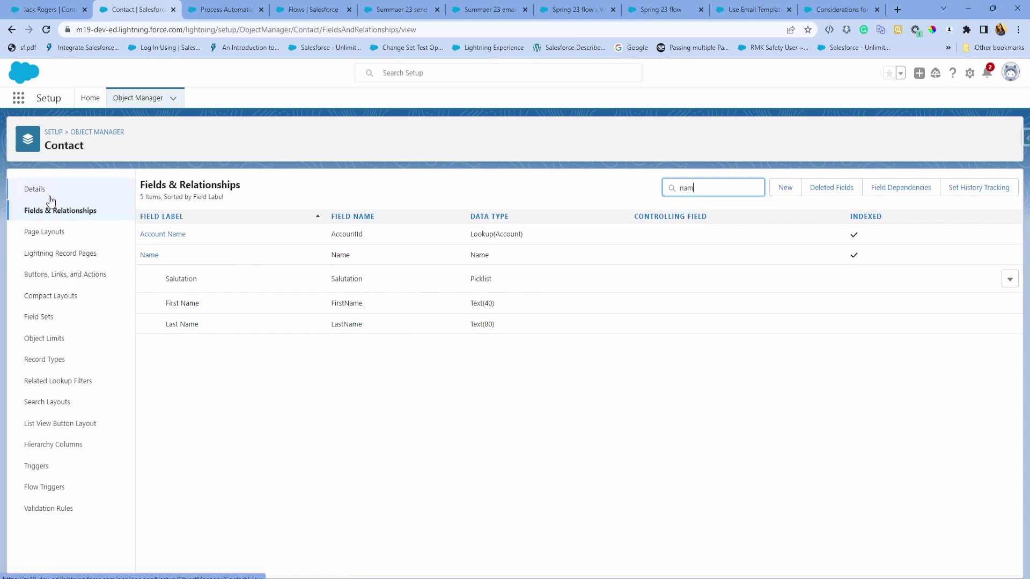
left_click(1009, 279)
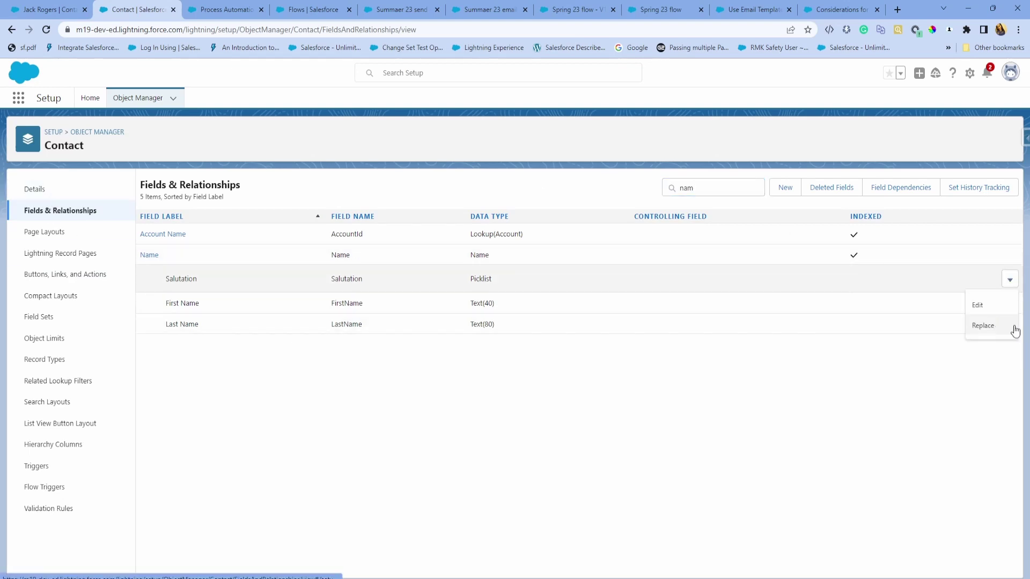
left_click(991, 308)
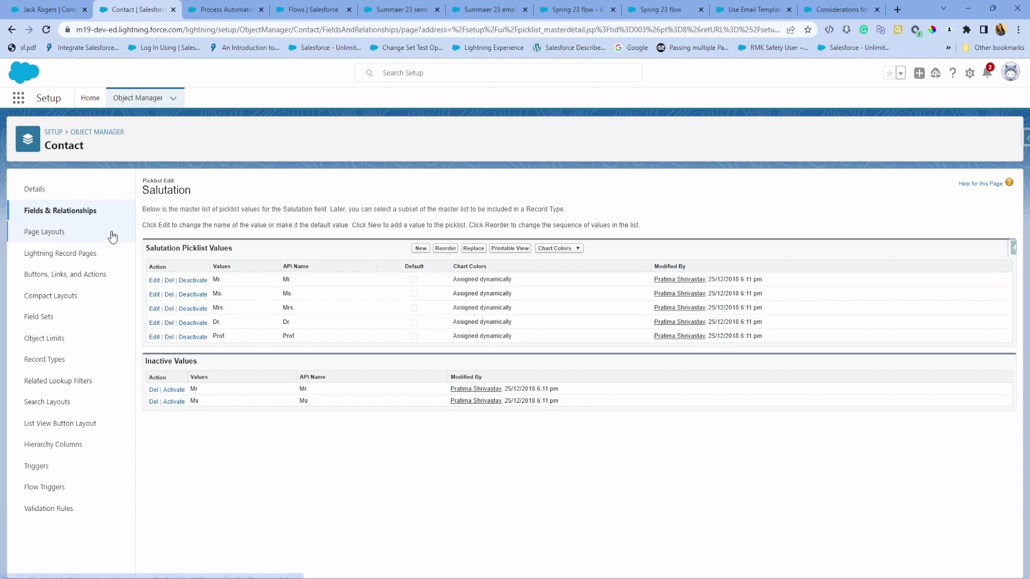
left_click(80, 209)
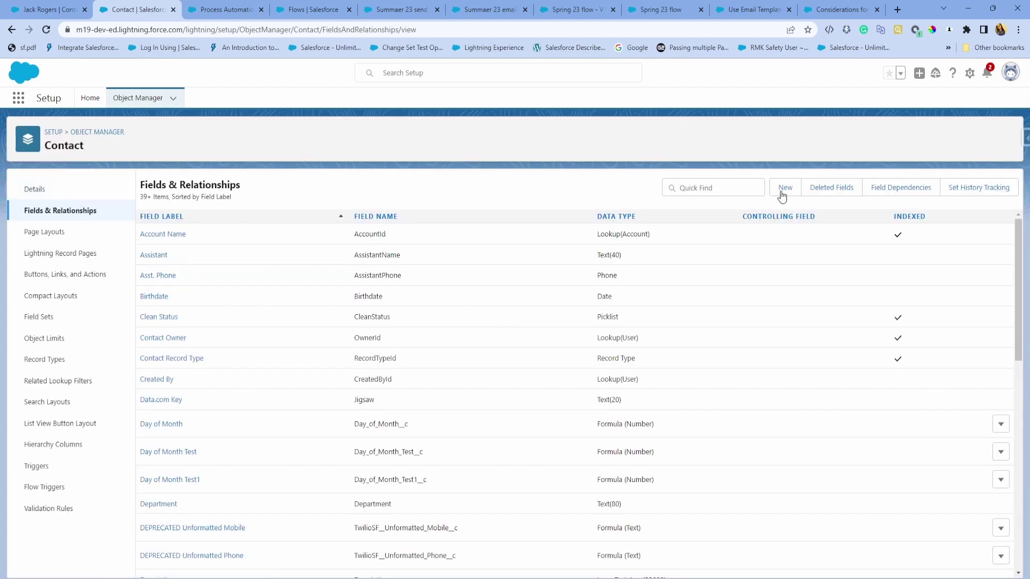
Step: Filter the Contact fields by 'pro' and open the Pronouns field to review its values
left_click(735, 185)
type("pro")
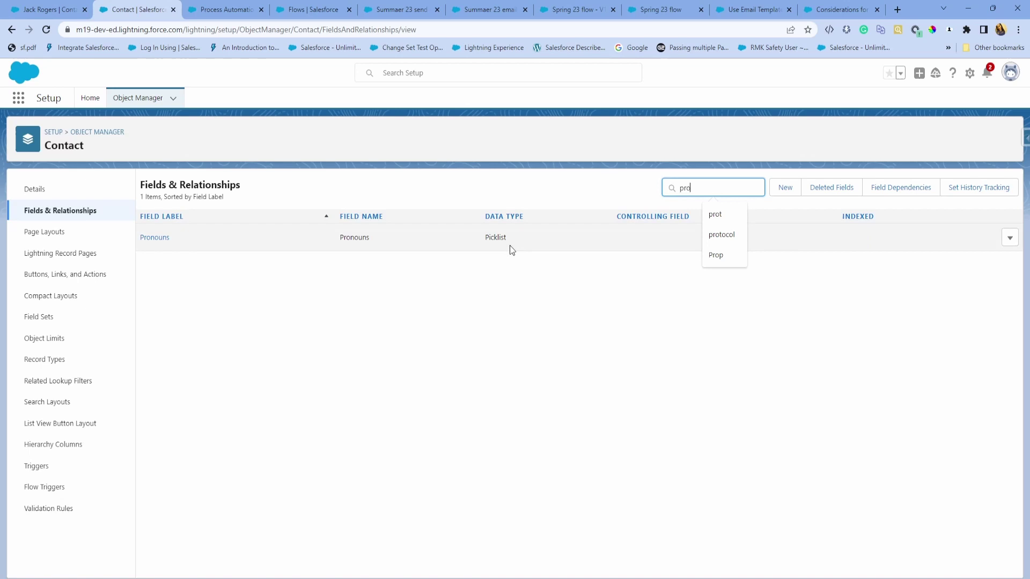
left_click(148, 237)
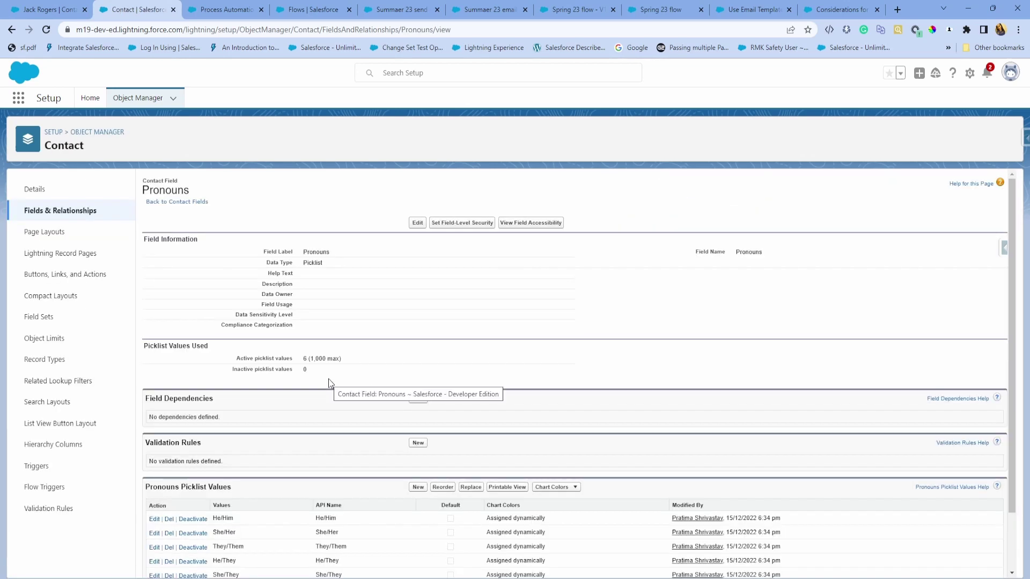
scroll(328, 378, "down", 1)
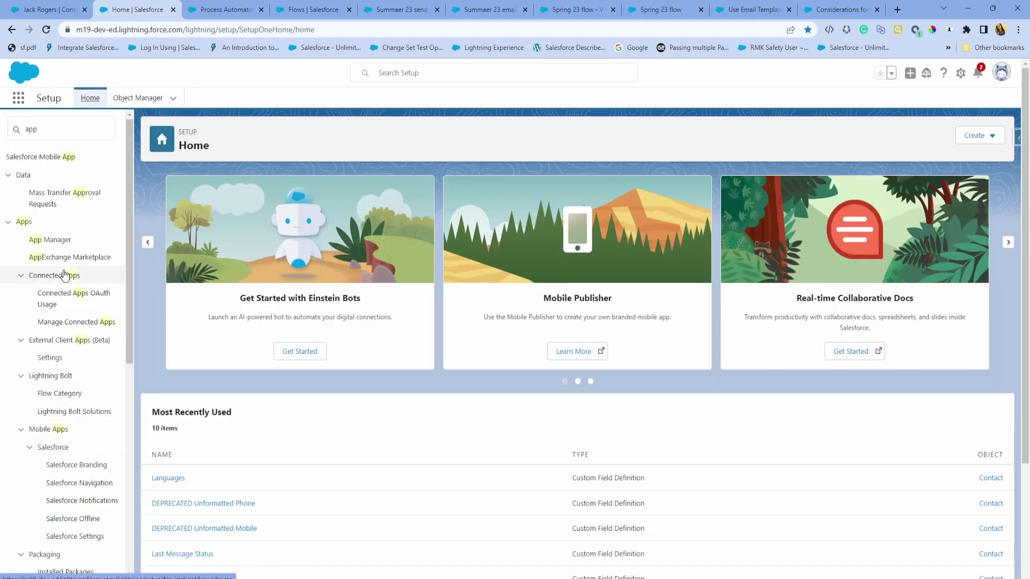
Step: Create a new App Page labelled 'test' using the Header and Left Sidebar template
scroll(81, 499, "down", 3)
scroll(81, 509, "down", 3)
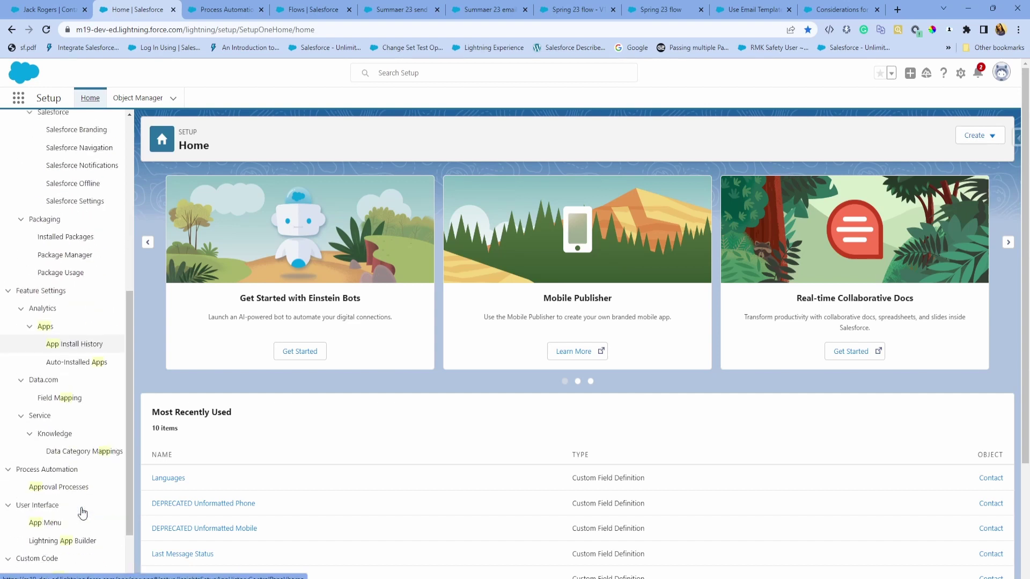
left_click(69, 535)
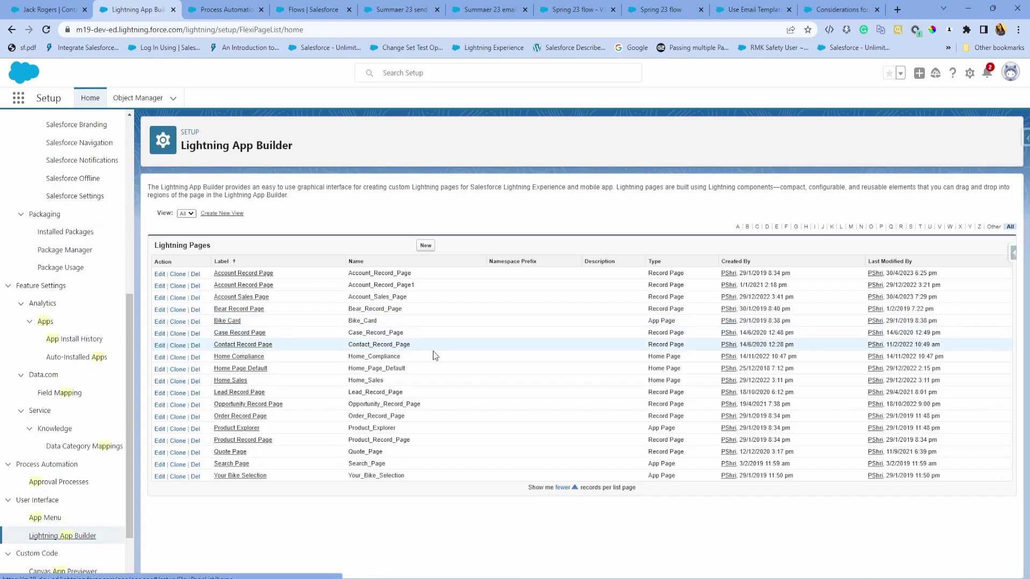
left_click(426, 247)
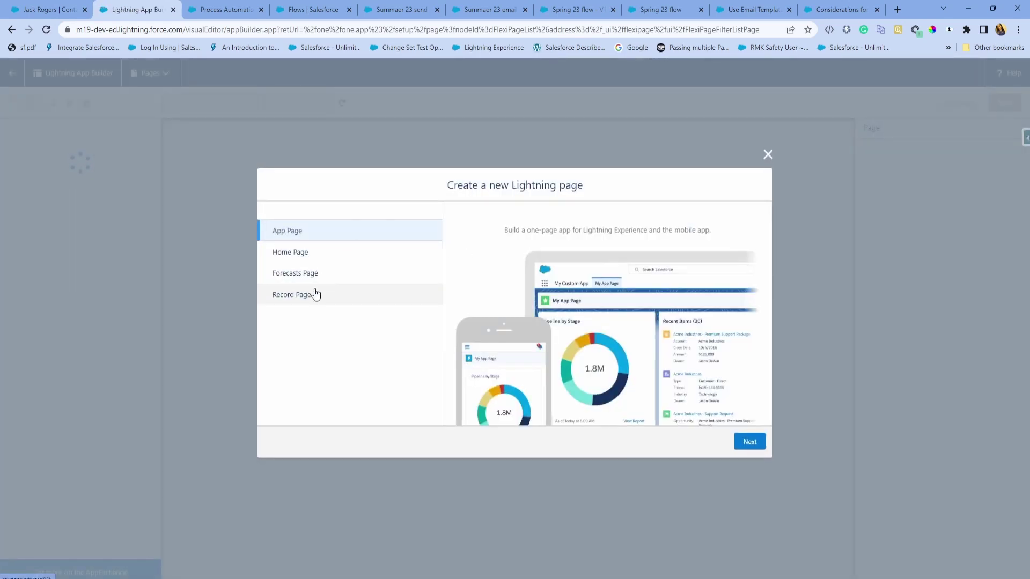
left_click(750, 442)
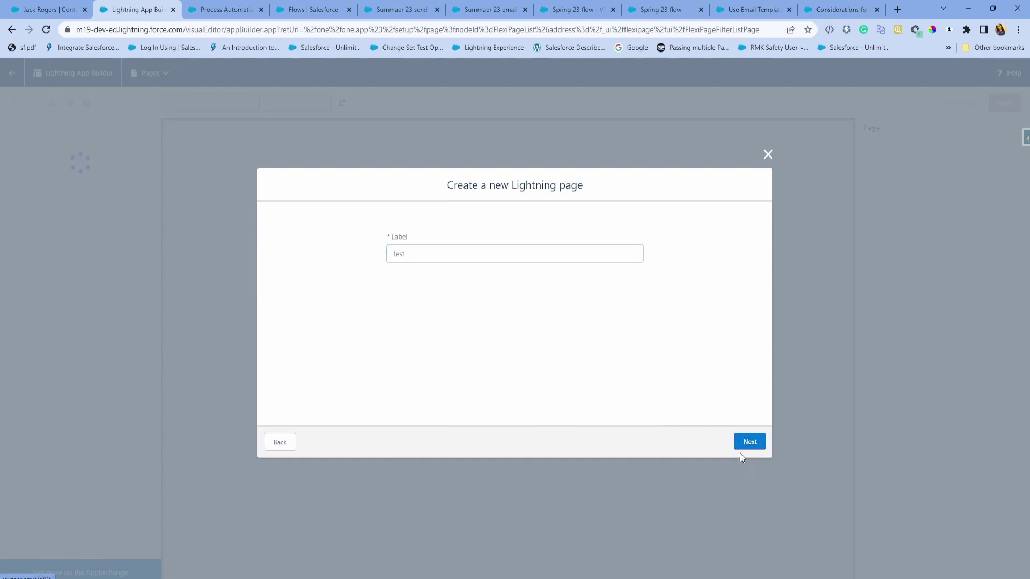
left_click(749, 445)
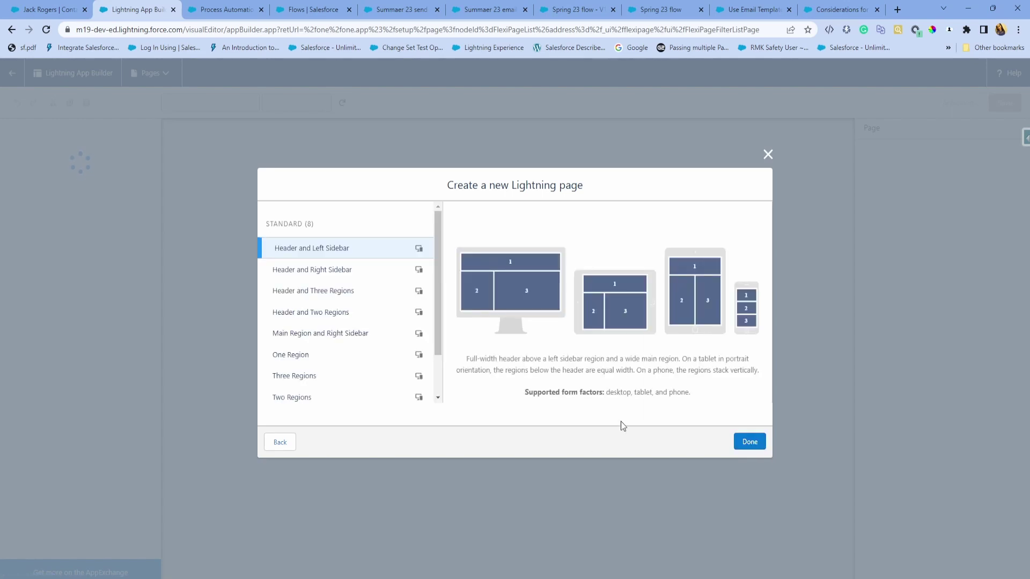
left_click(747, 448)
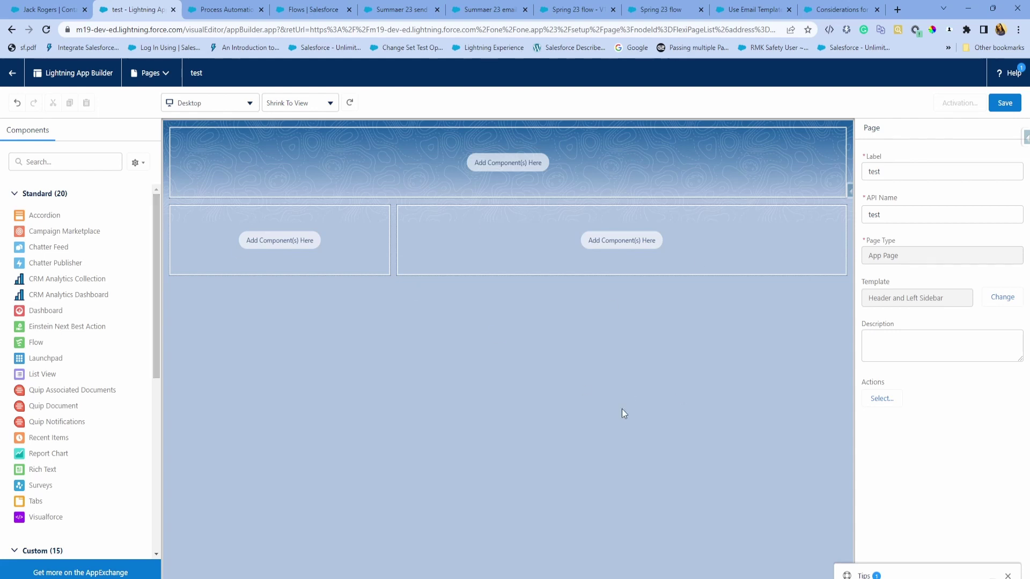
Step: Place an Accordion on the left and a Tabs component on the right, adding two more tabs
left_click_drag(59, 215, 257, 241)
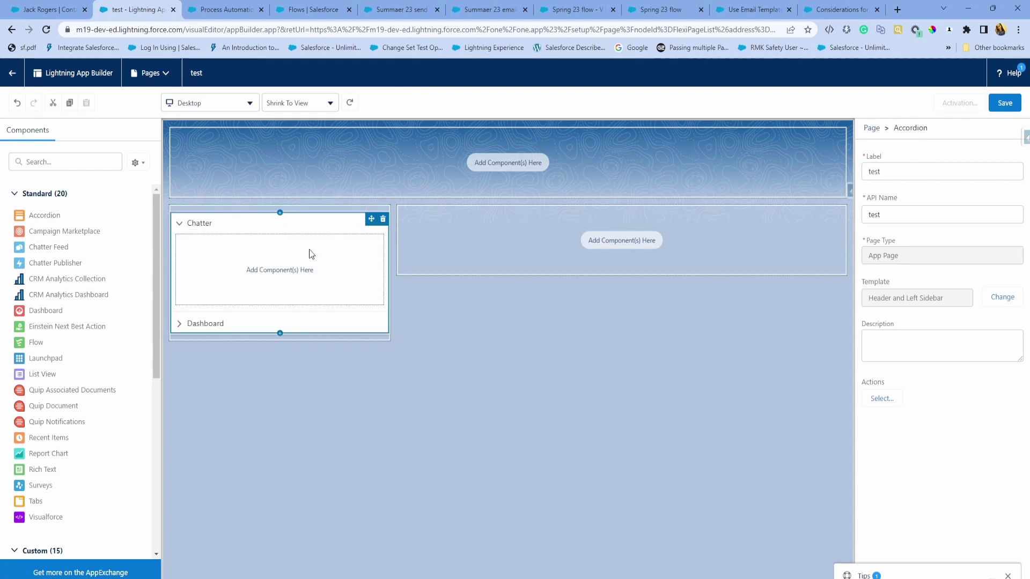
left_click(53, 162)
type("ta")
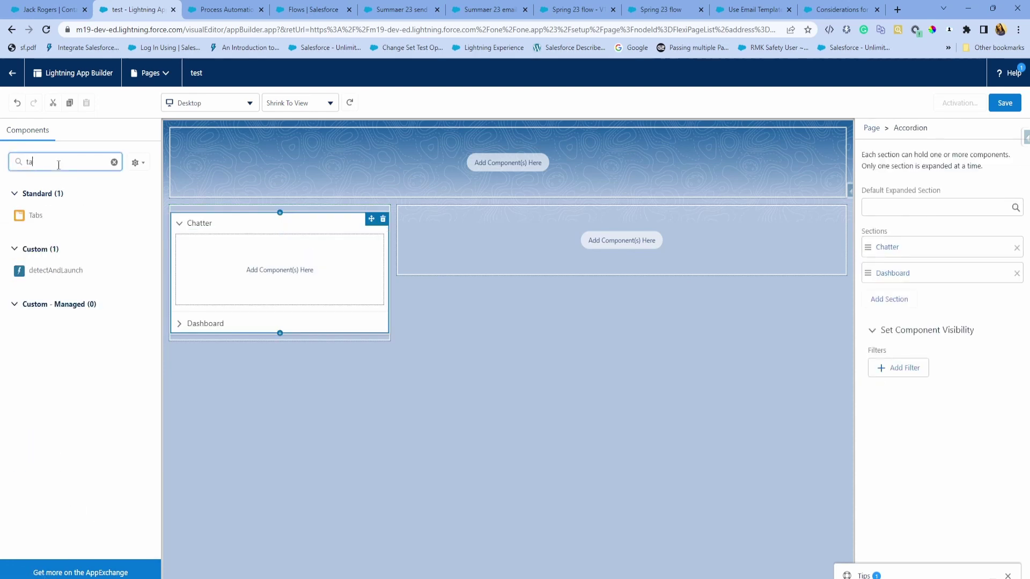
left_click_drag(32, 210, 485, 243)
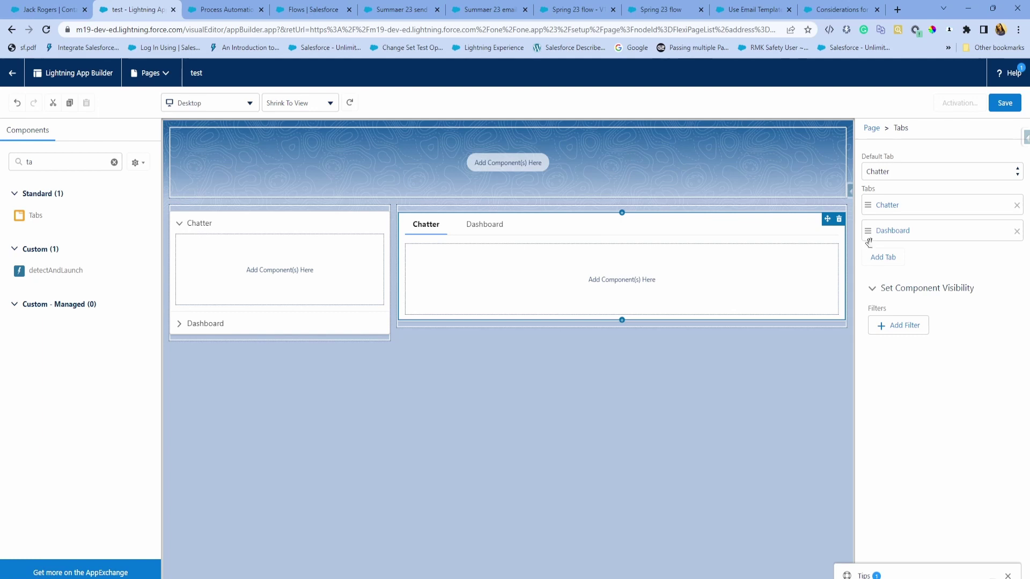
left_click(882, 257)
left_click(882, 283)
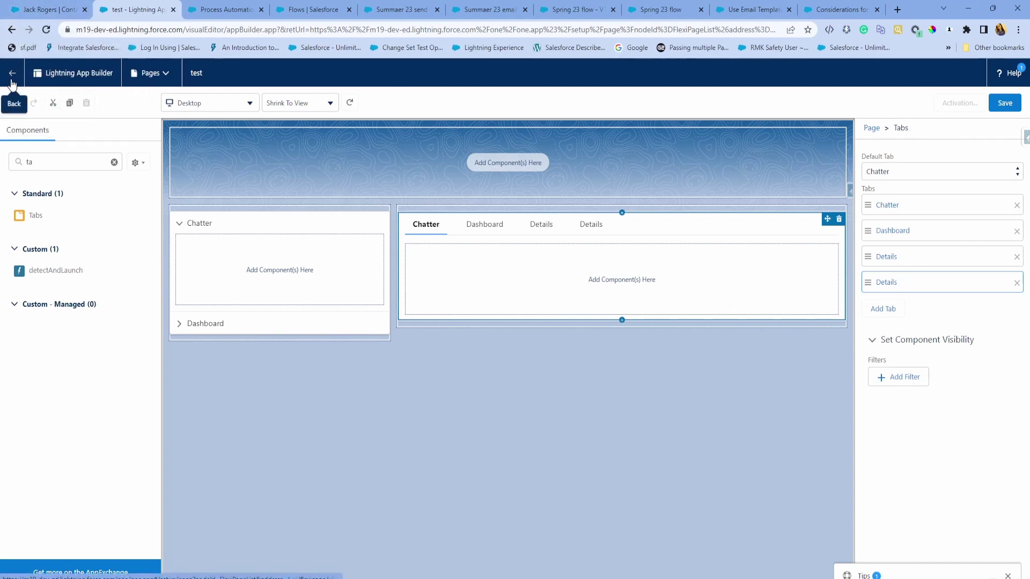
Step: Open the Burlington Textiles Corp of America account and edit its Lightning record page
left_click(44, 13)
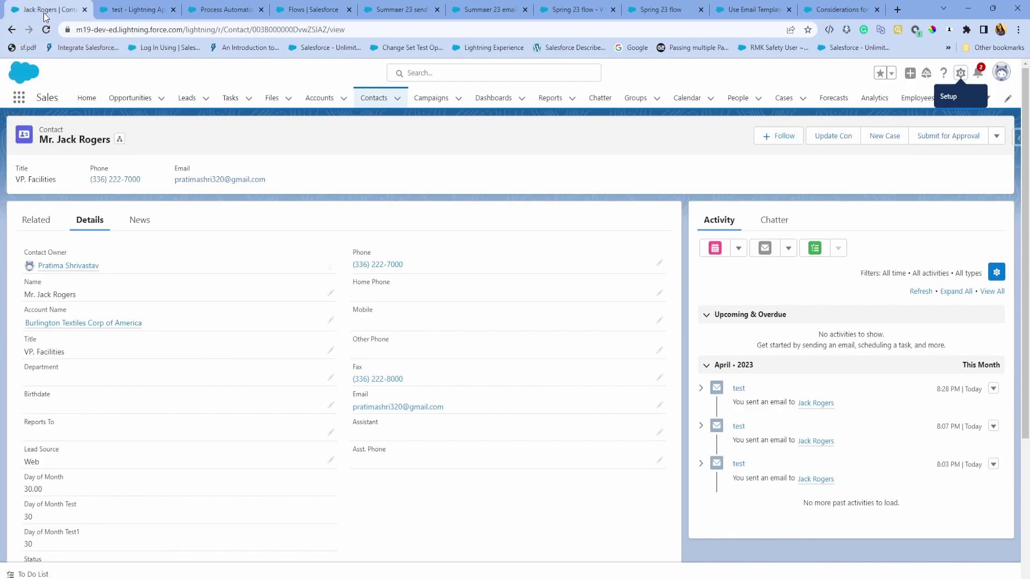
left_click(131, 100)
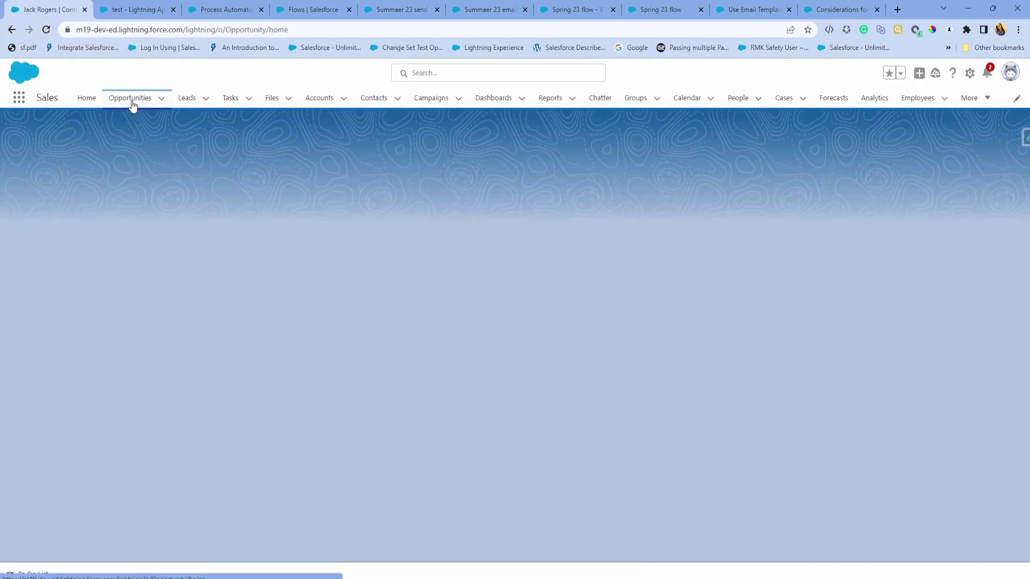
left_click(319, 100)
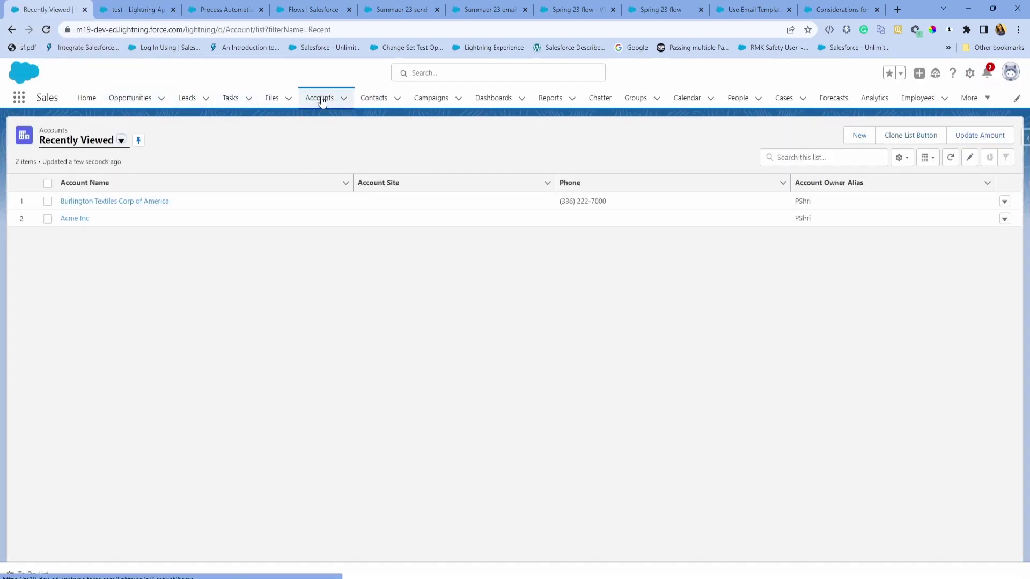
left_click(82, 200)
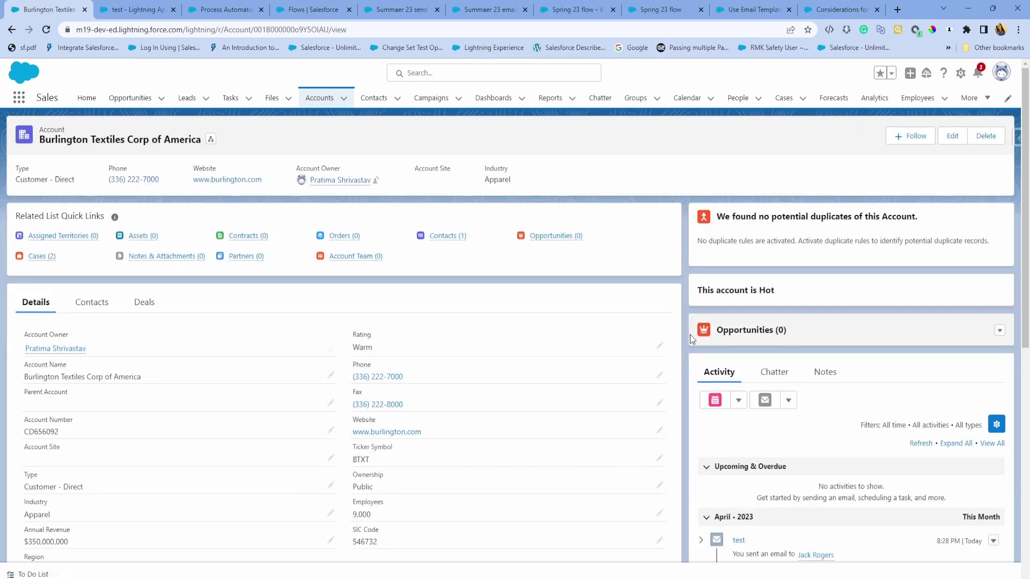
left_click(961, 73)
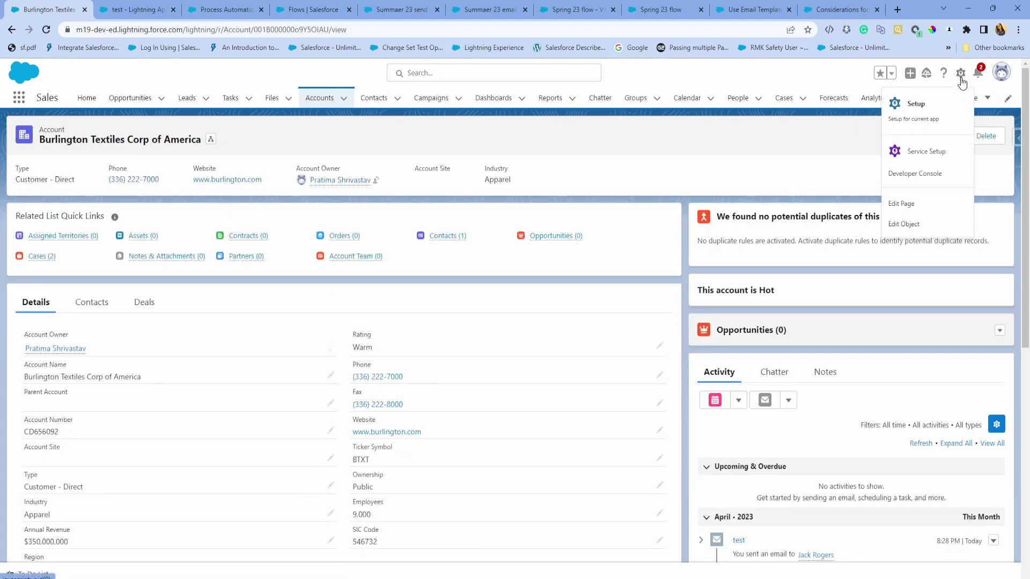
left_click(911, 203)
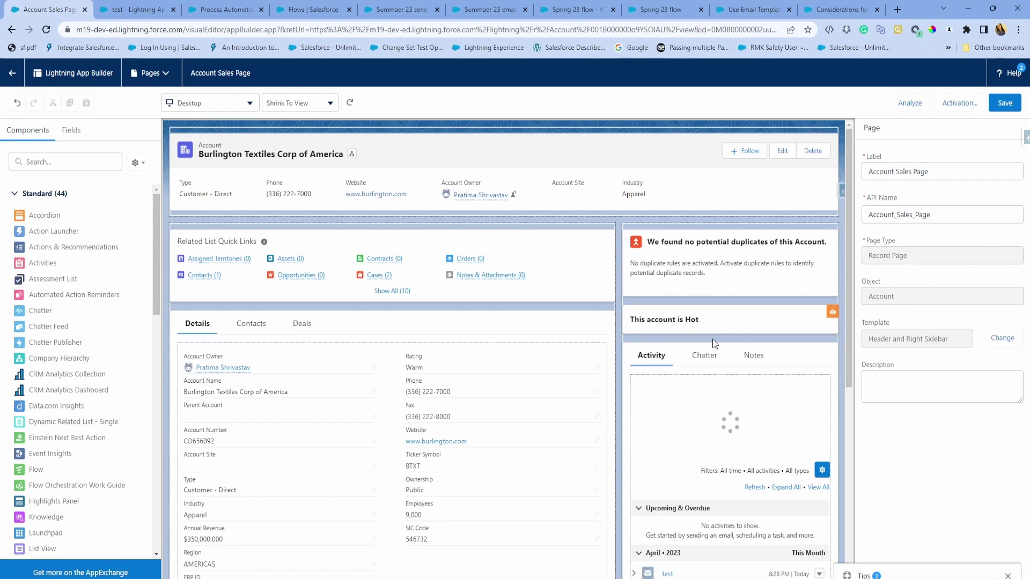
Step: Use a Dynamic Related List - Single set to show Contacts instead of Assets
left_click(42, 151)
type("dy")
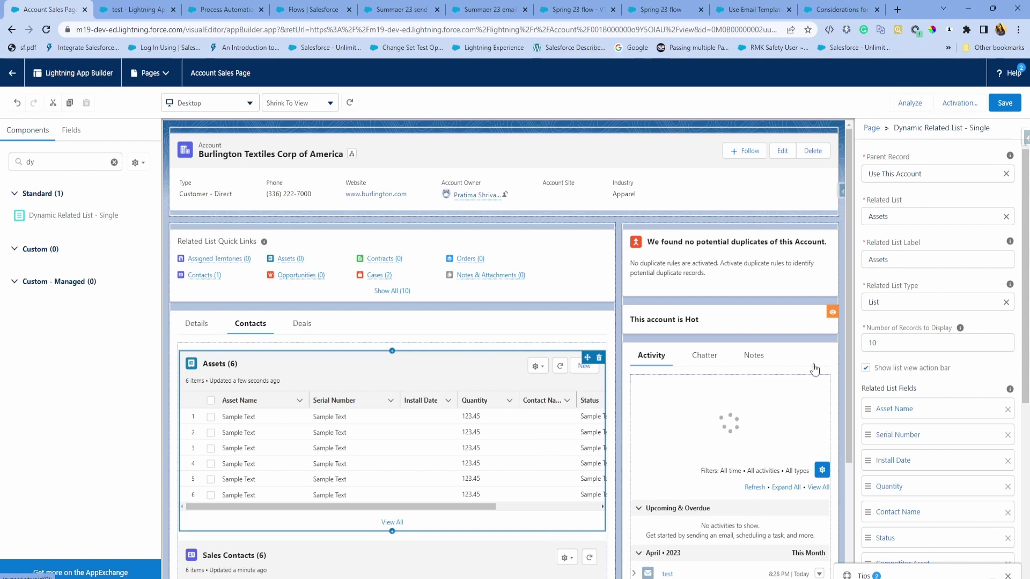
left_click(1006, 217)
type("Con")
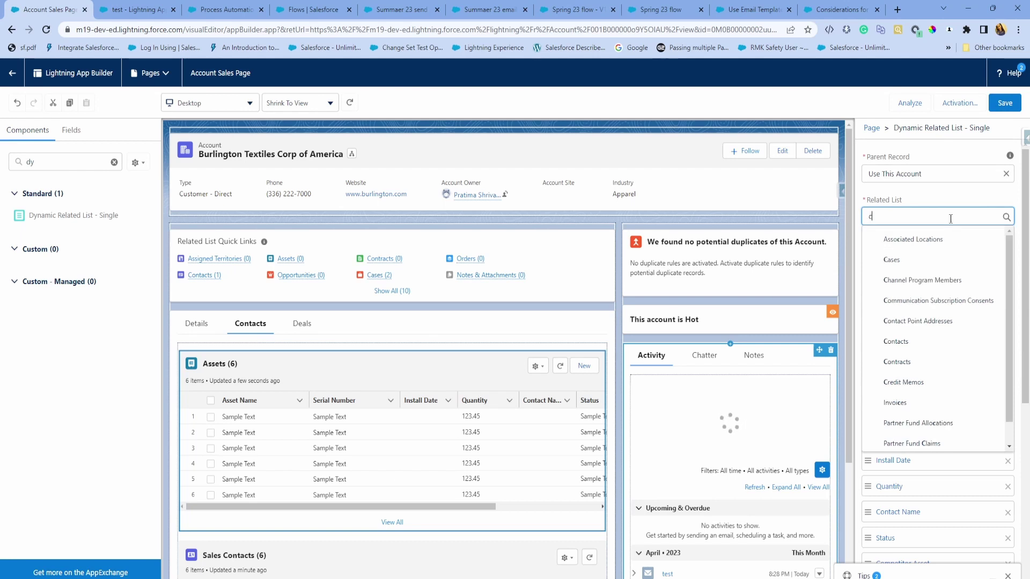
left_click(918, 273)
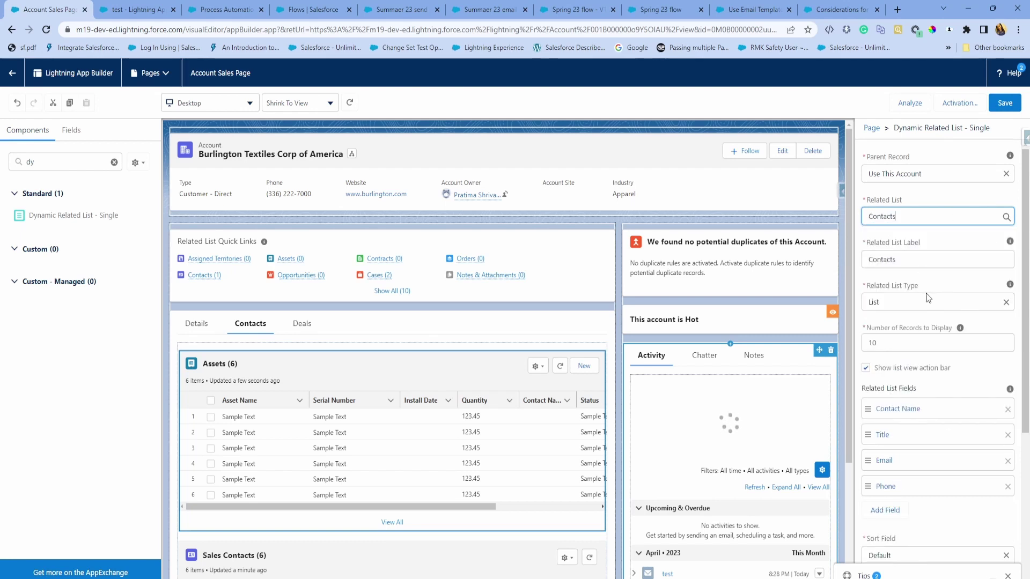
scroll(933, 429, "down", 4)
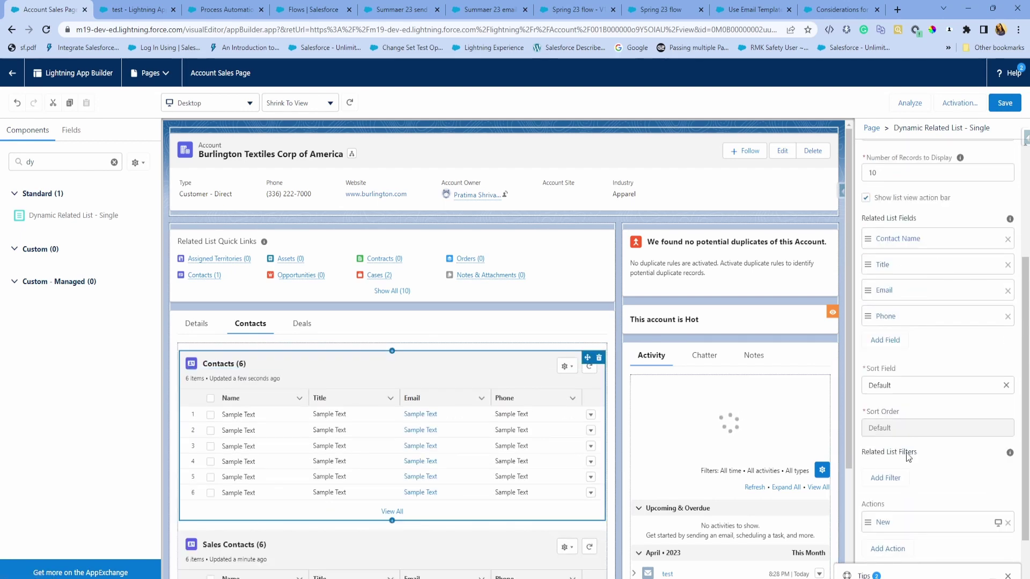
Step: Add the Update Contact Address action to the Contacts related list and save the page
left_click(885, 492)
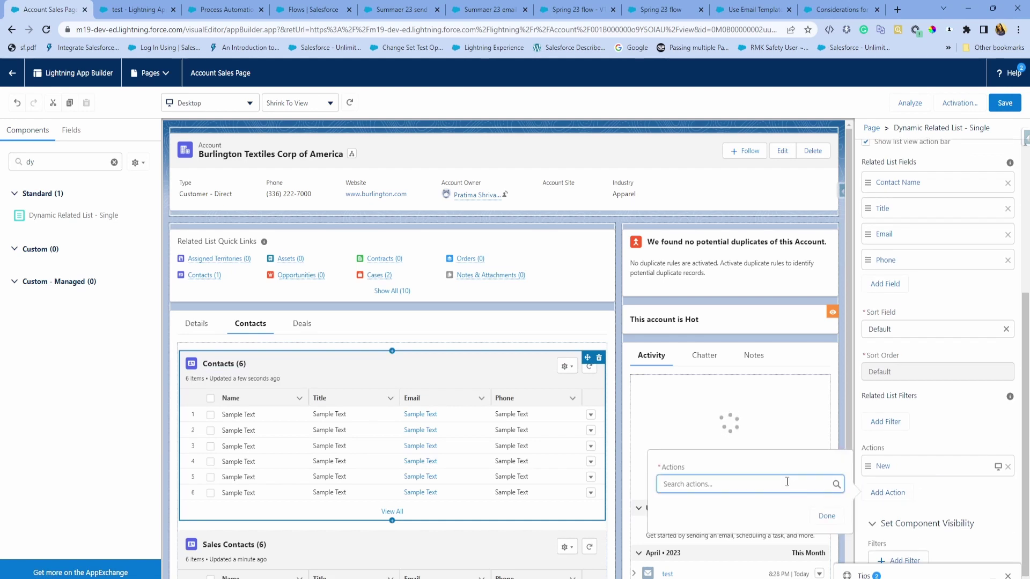
type("up")
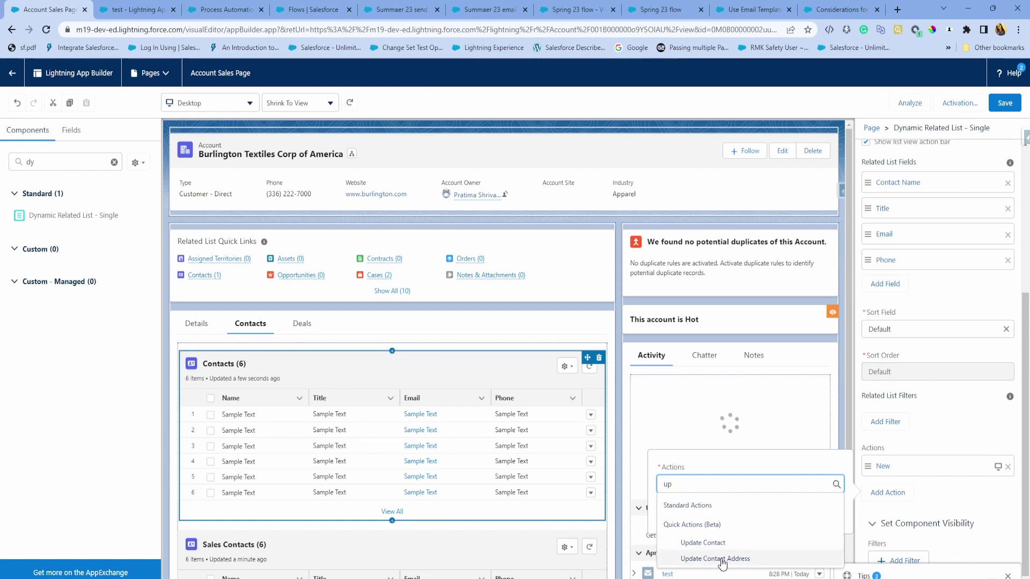
left_click(703, 559)
left_click(810, 516)
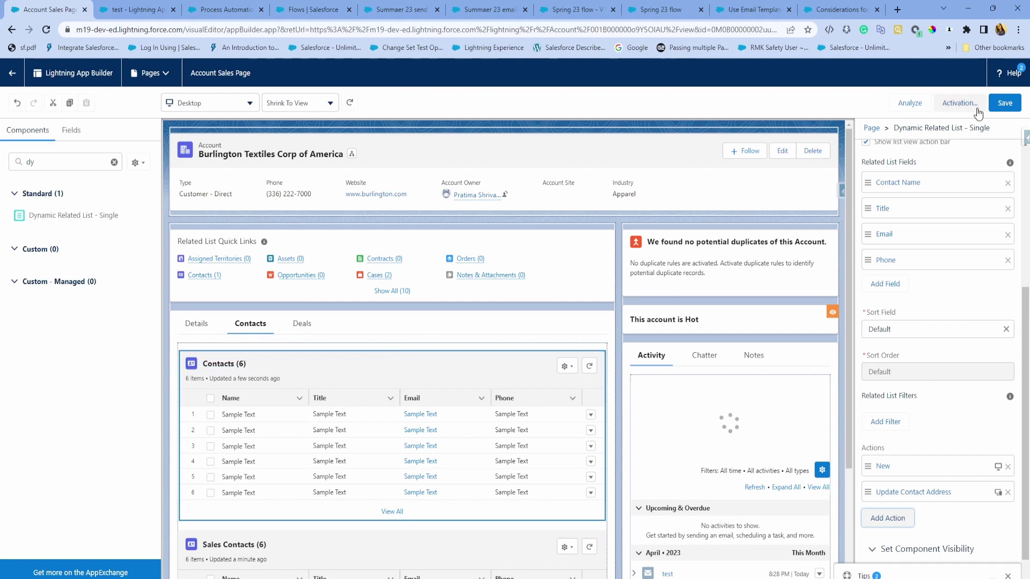
left_click(1005, 103)
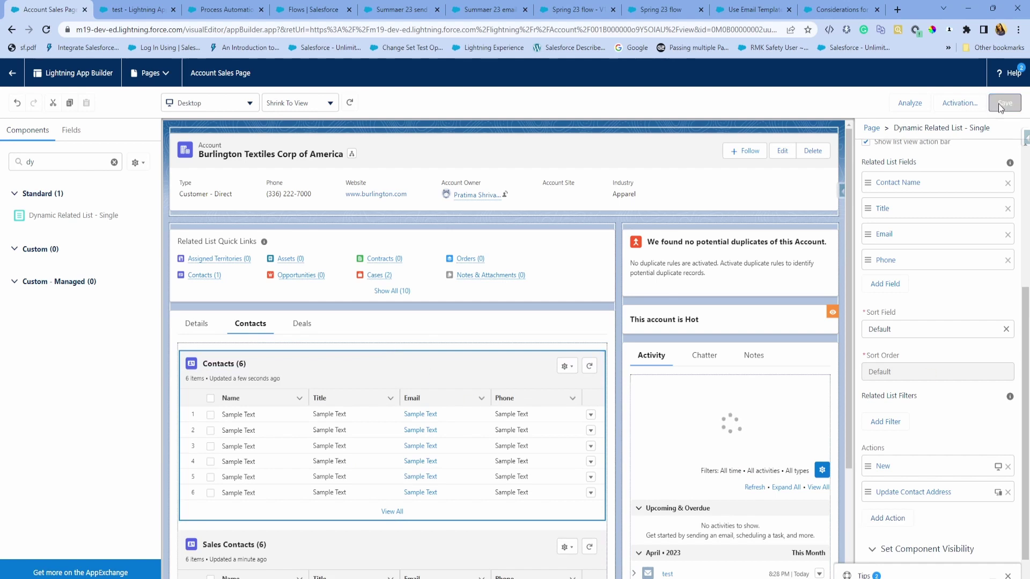
Step: On the account, select its contact and save it through the Update Contact Address action
left_click(11, 75)
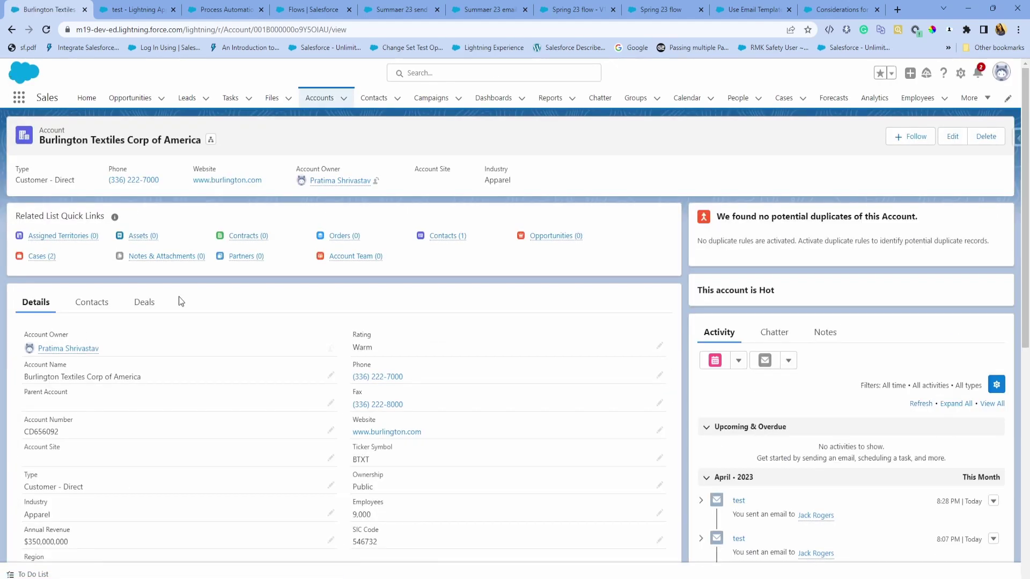
left_click(100, 306)
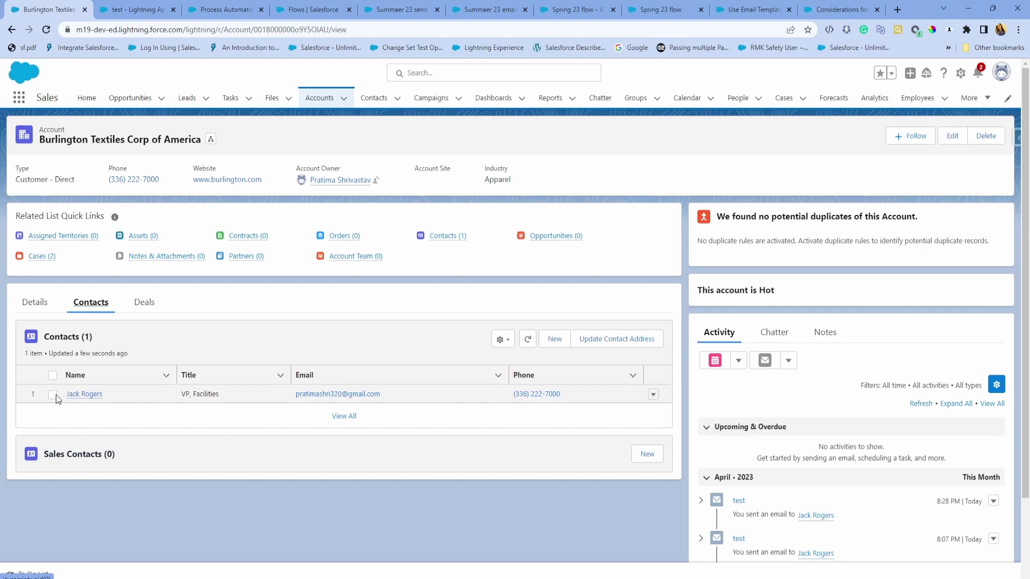
left_click(53, 395)
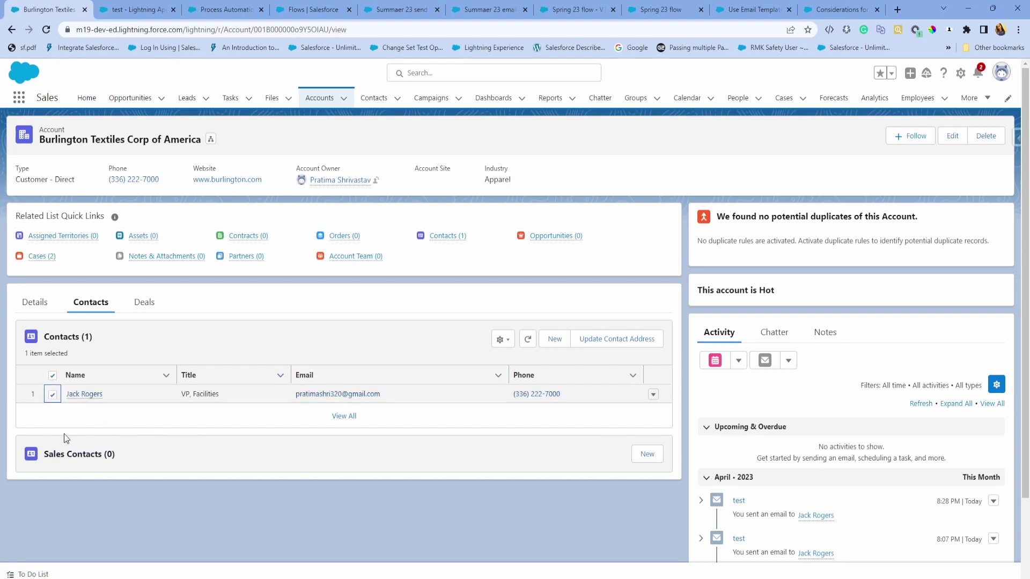
left_click(590, 343)
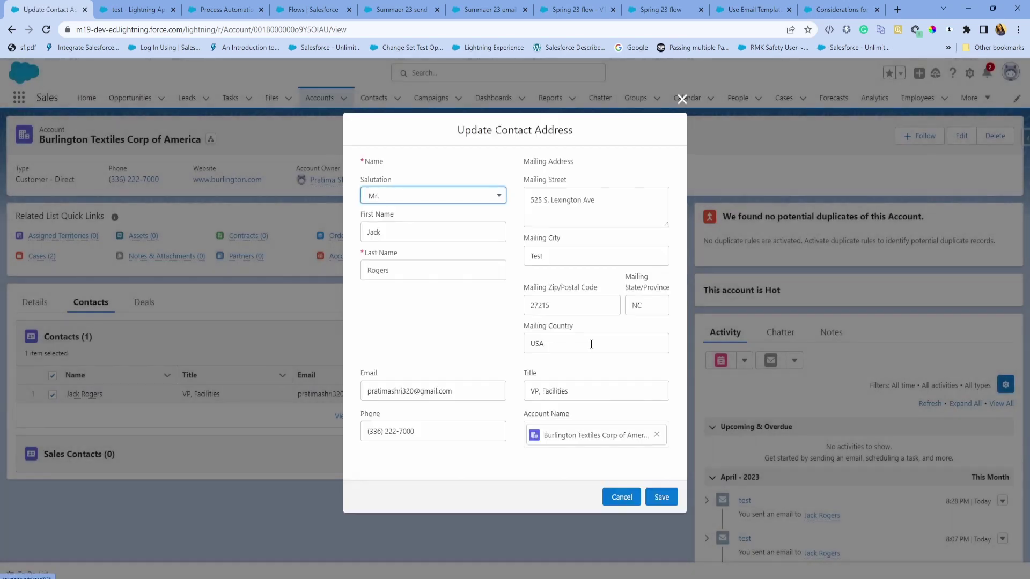
left_click(660, 497)
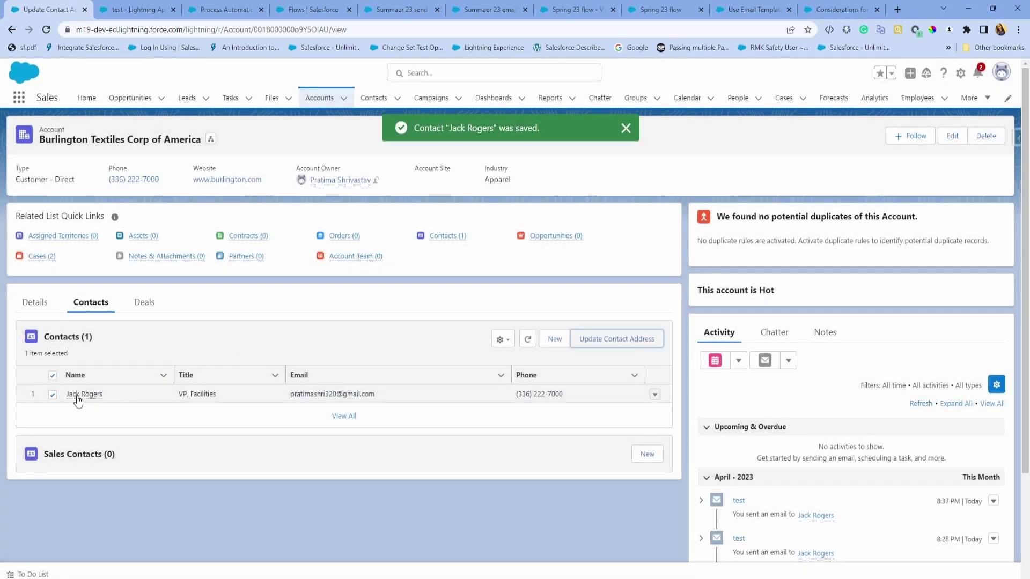
mouse_move(84, 395)
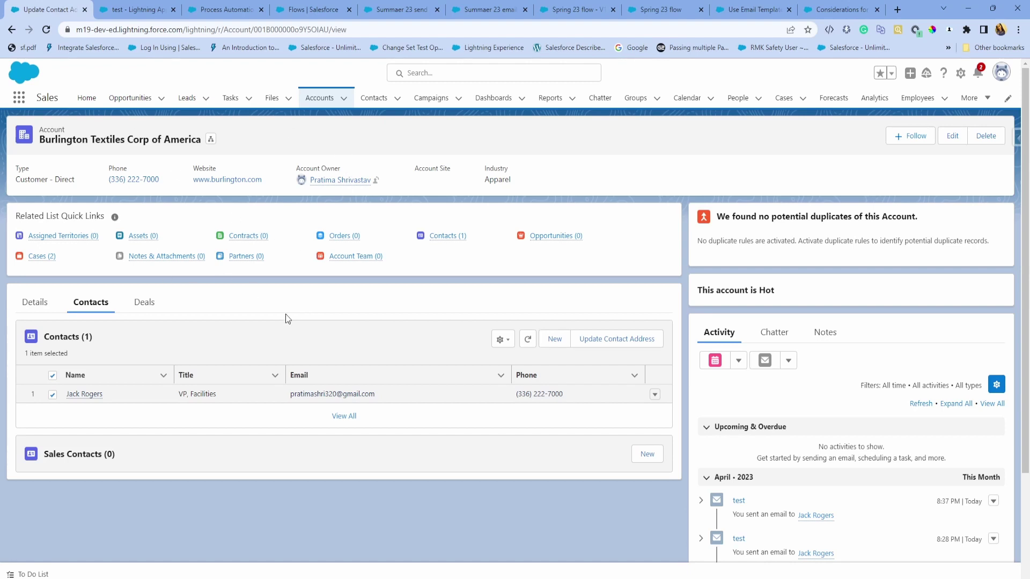
Step: Open the Account object's Customer Priority field from Fields & Relationships in Object Manager
key("ctrl+3")
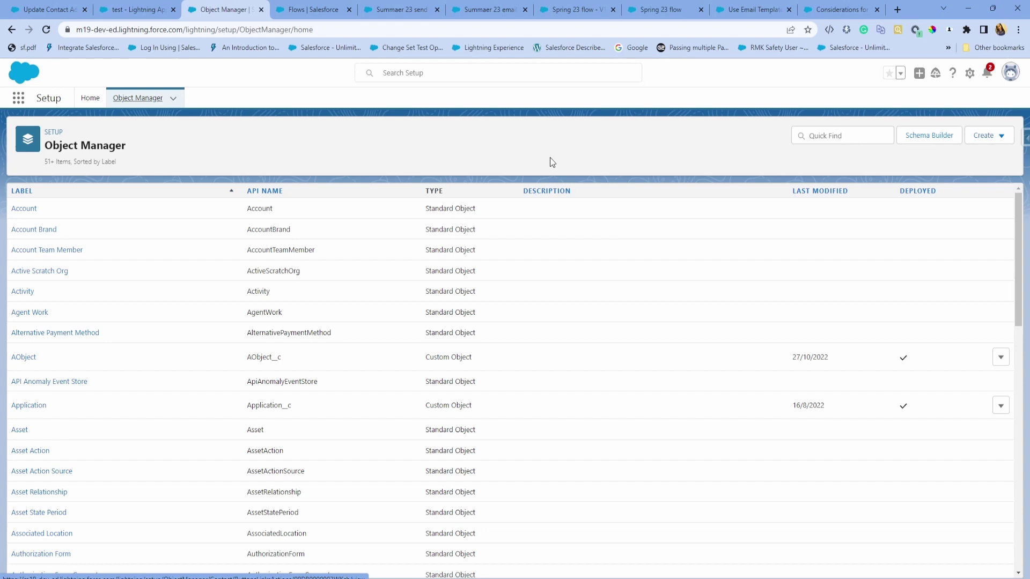
left_click(33, 210)
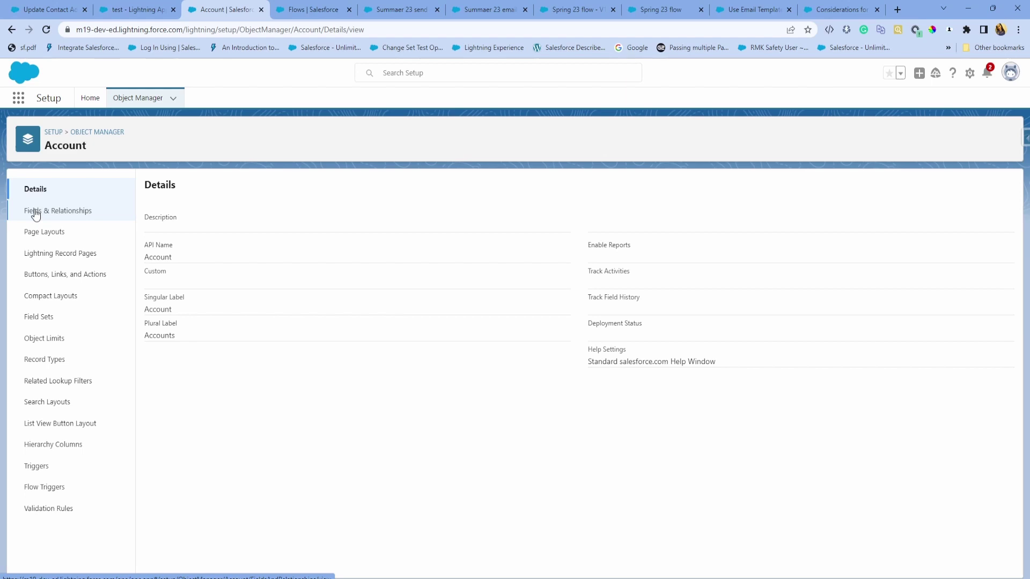
left_click(35, 212)
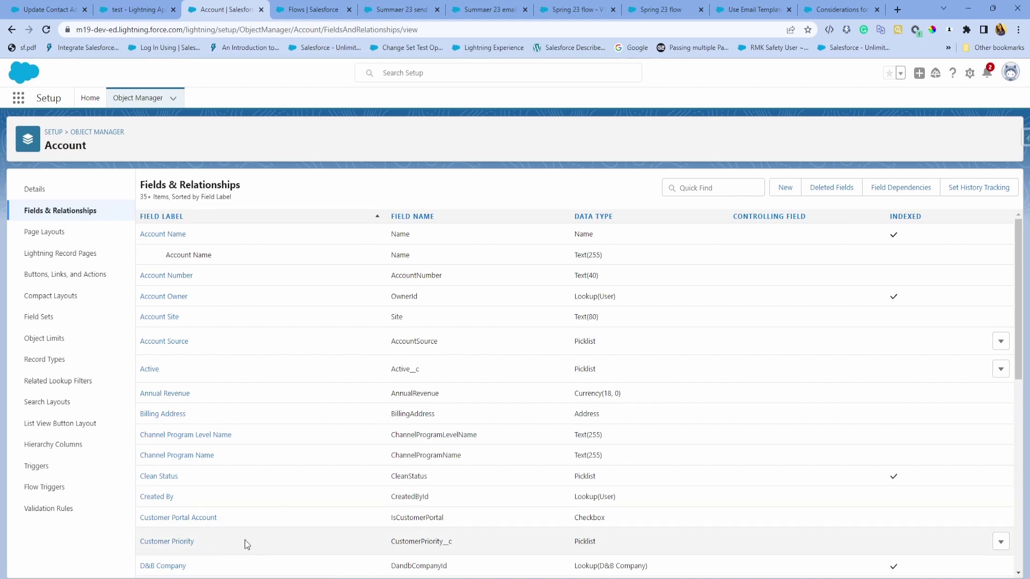
scroll(260, 536, "down", 2)
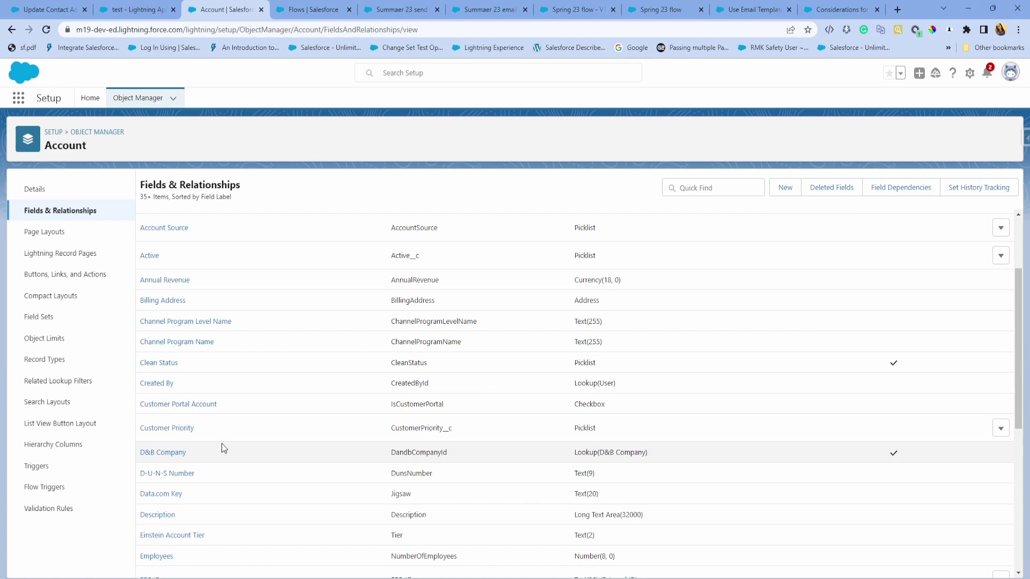
left_click(171, 431)
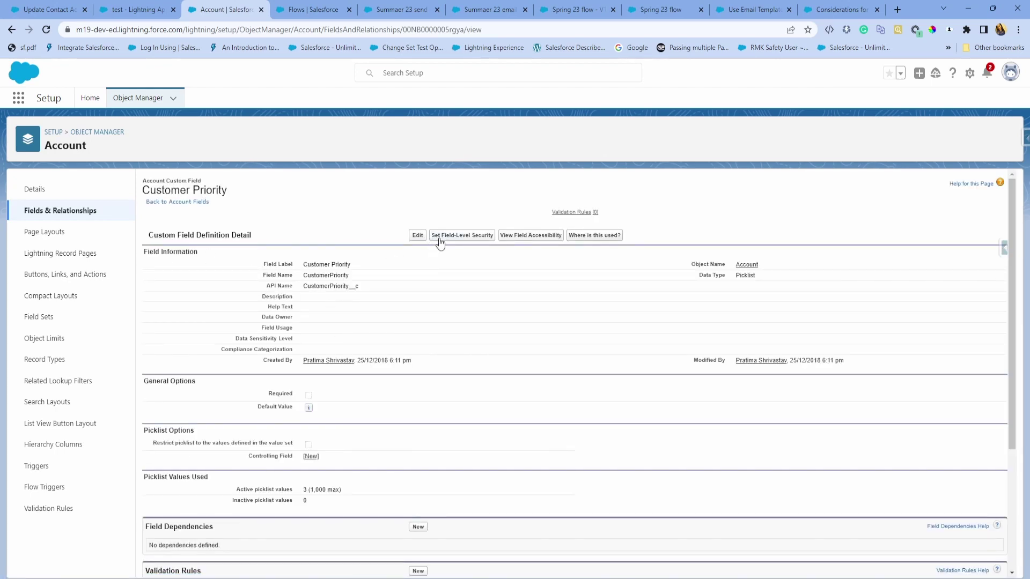
Step: List all permission sets and give Omni Setup Flow, Test Perm and Ursus Park User Read Access to Customer Priority
left_click(443, 239)
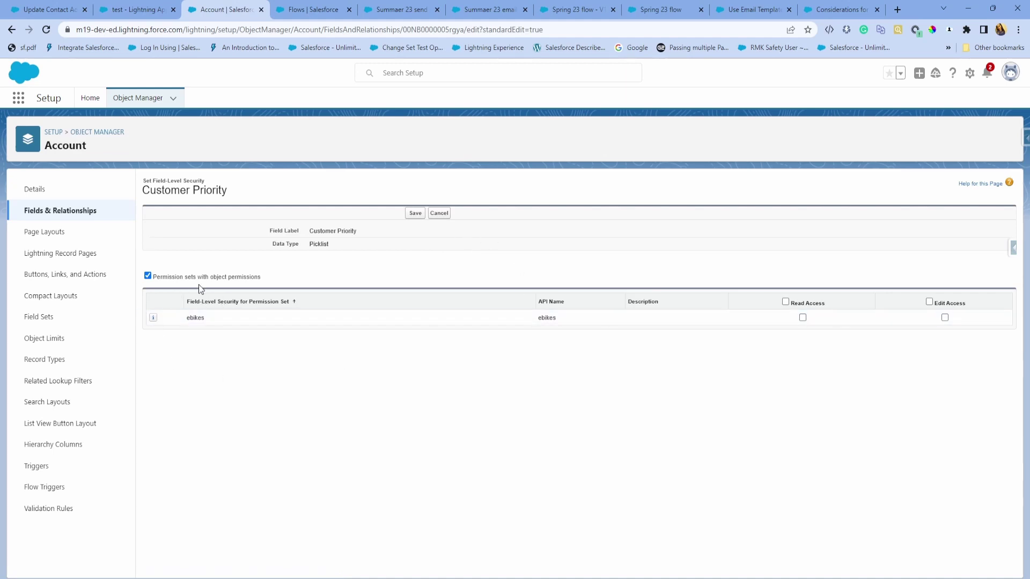
left_click(147, 276)
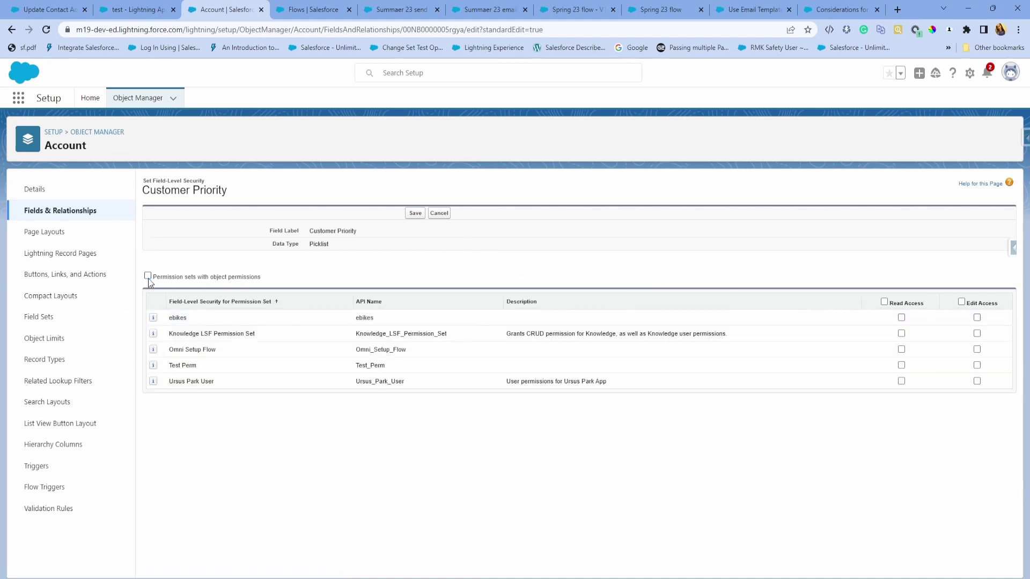
left_click(900, 350)
left_click(901, 364)
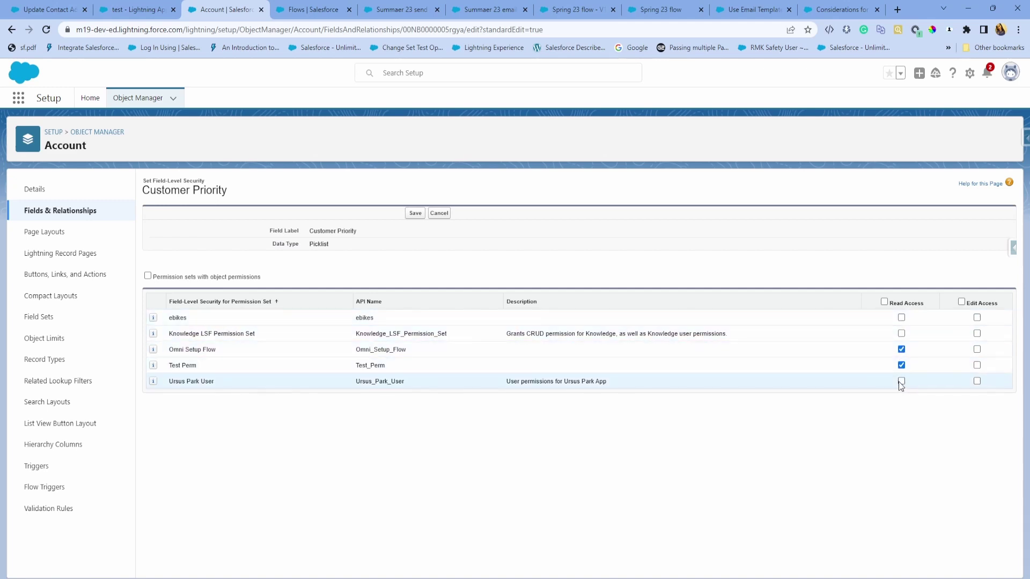
left_click(901, 380)
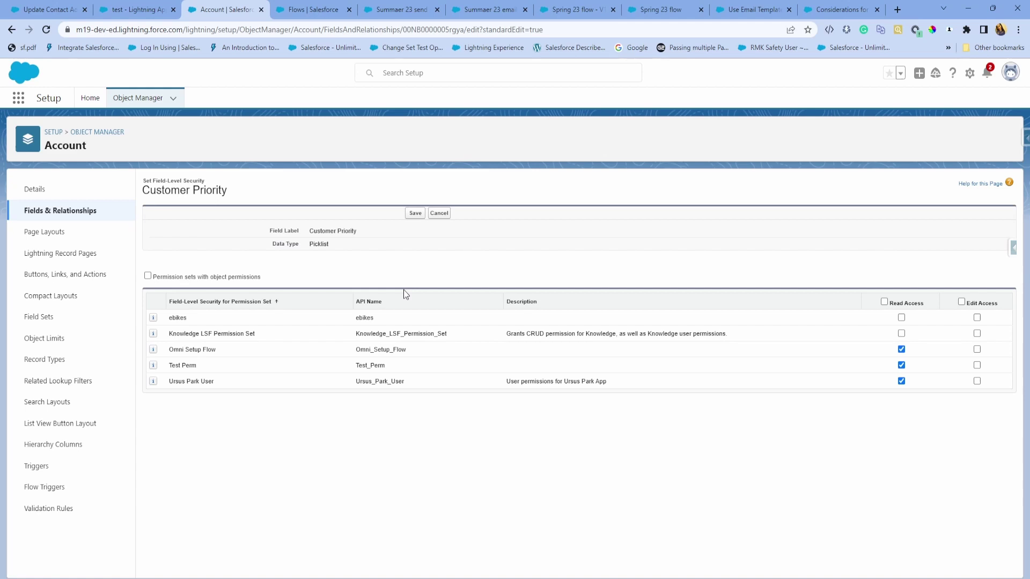
Step: Go to the Summer '23 release notes page and expand the Industries category in the contents
left_click(748, 13)
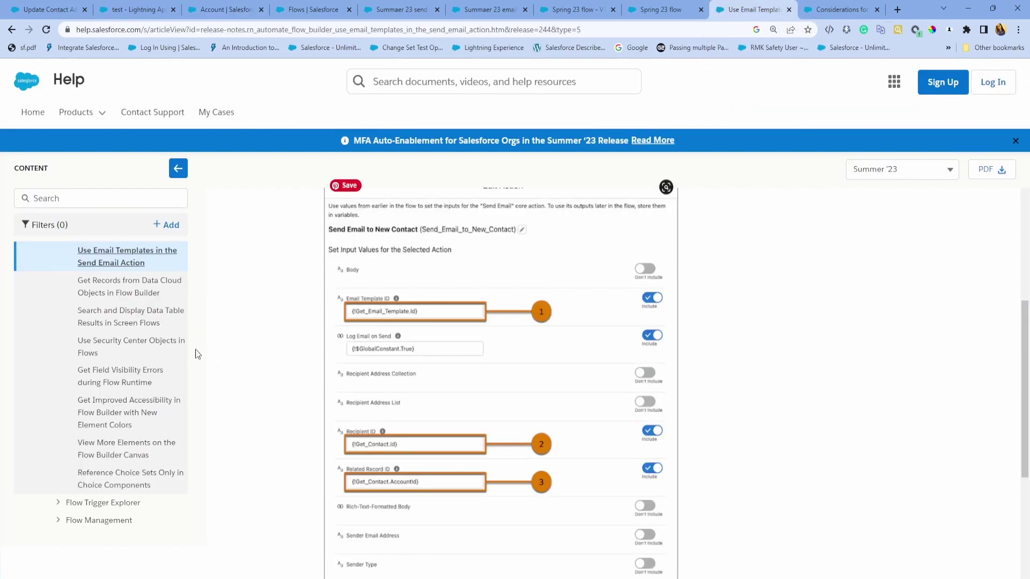
scroll(165, 396, "down", 5)
scroll(164, 394, "up", 3)
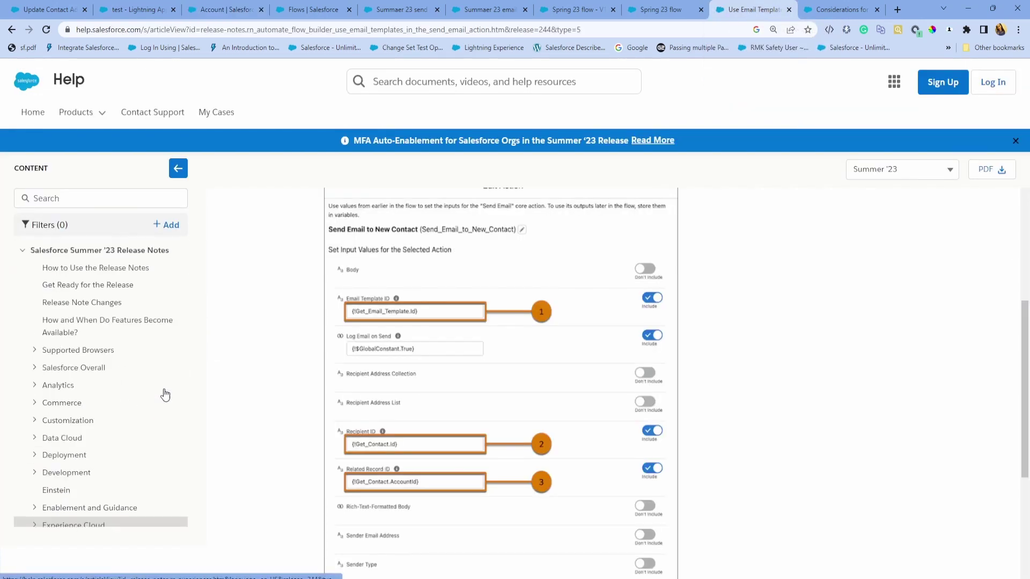
scroll(64, 470, "down", 2)
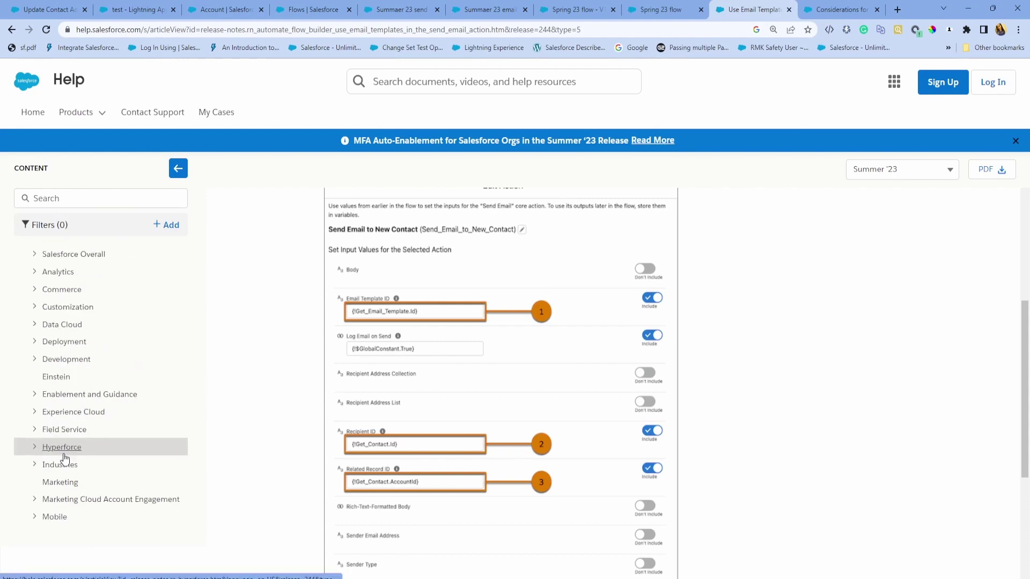
left_click(37, 465)
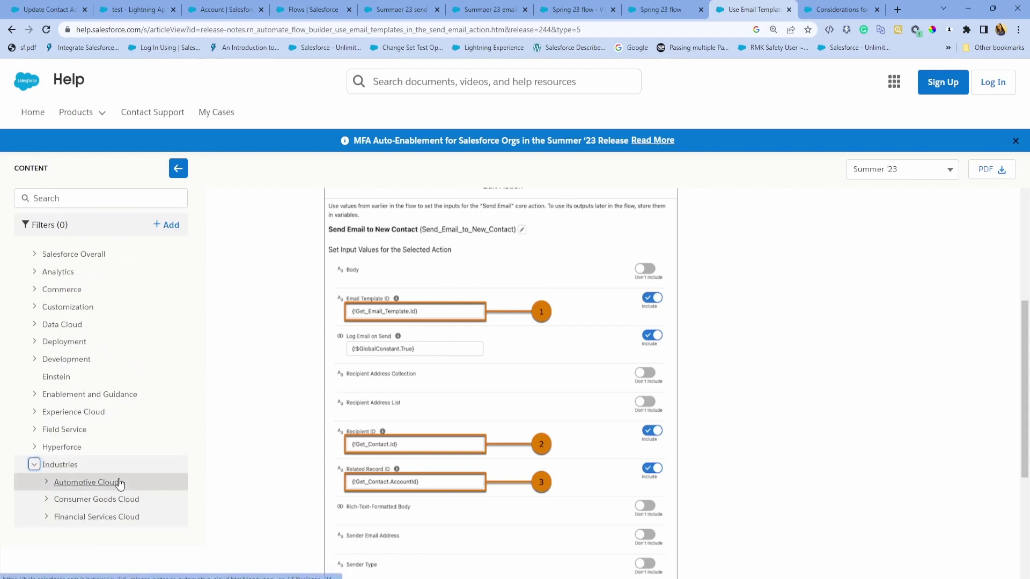
scroll(120, 485, "down", 2)
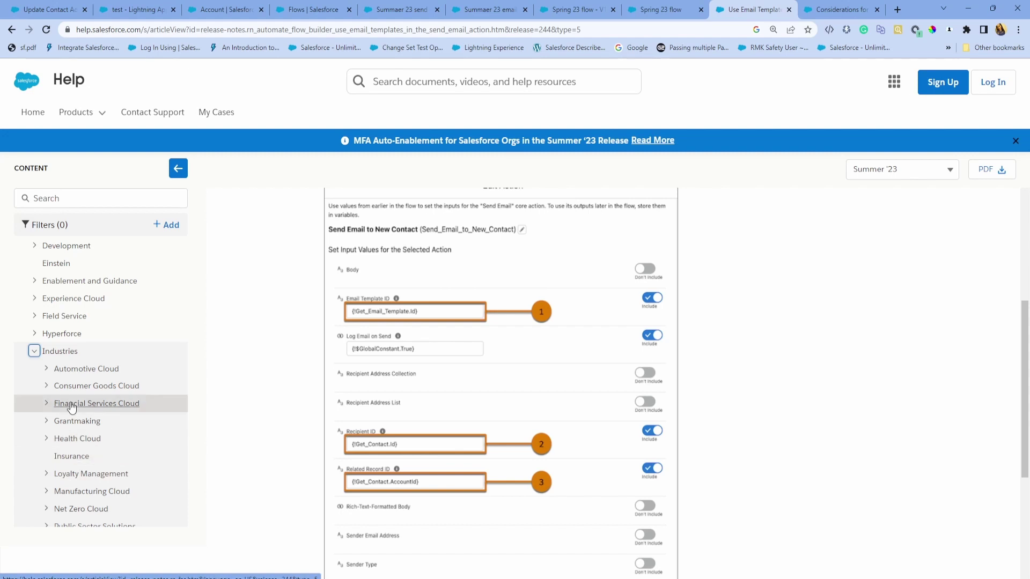
scroll(75, 353, "up", 1)
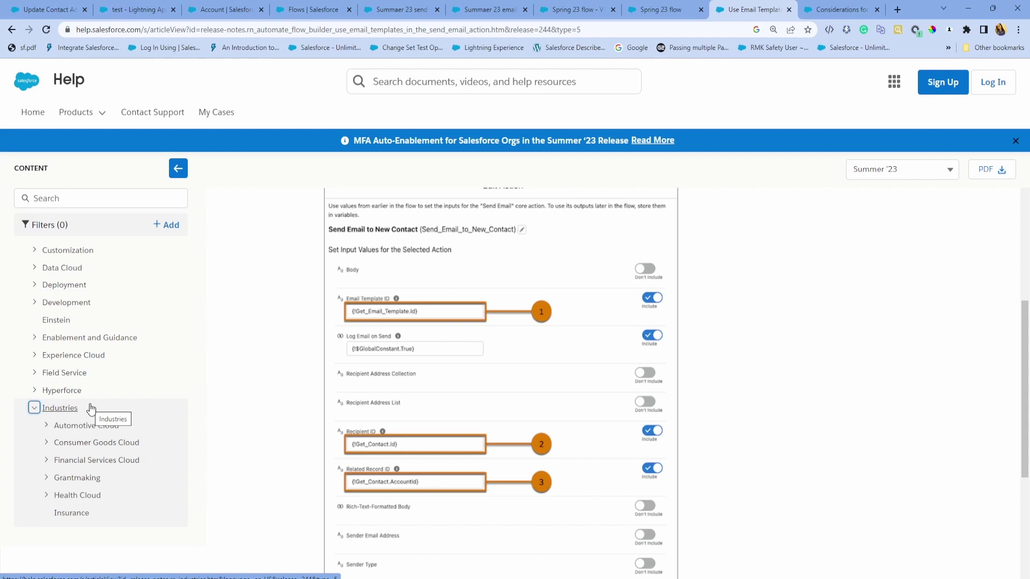
scroll(91, 409, "up", 3)
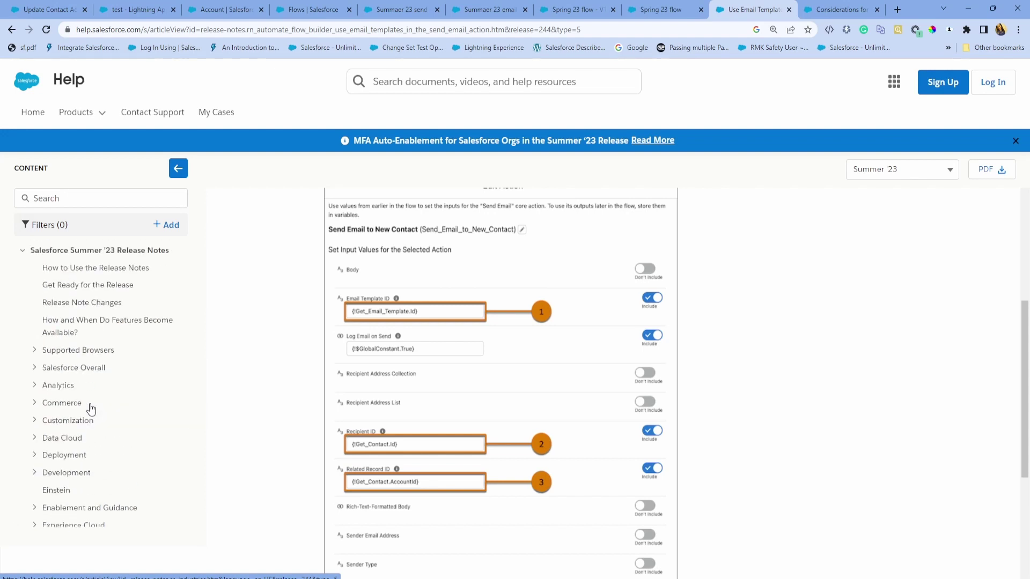
scroll(103, 494, "up", 3)
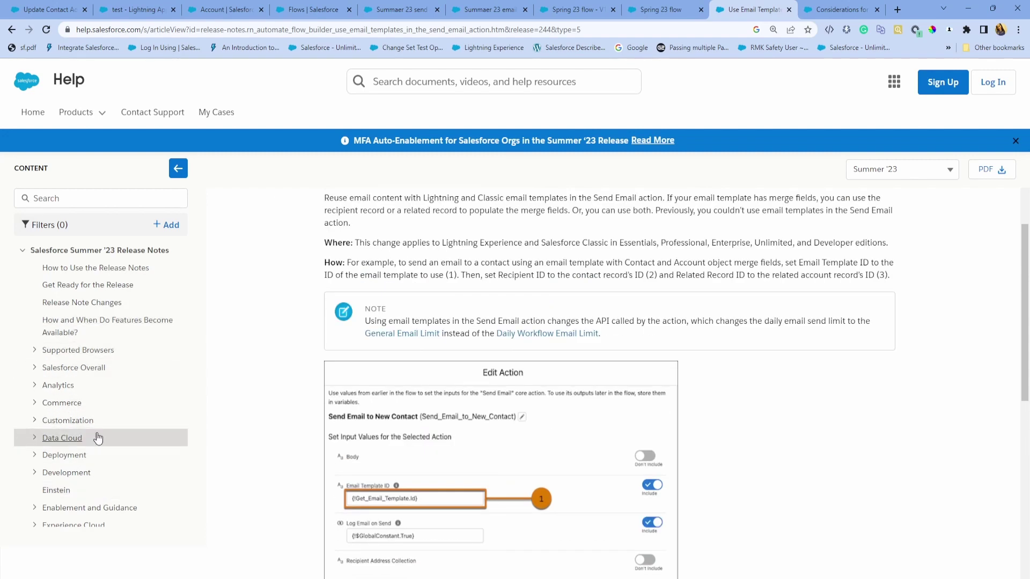
Step: Open the News, Automated Account Fields retirement note under Salesforce Overall > General Enhancements
left_click(34, 367)
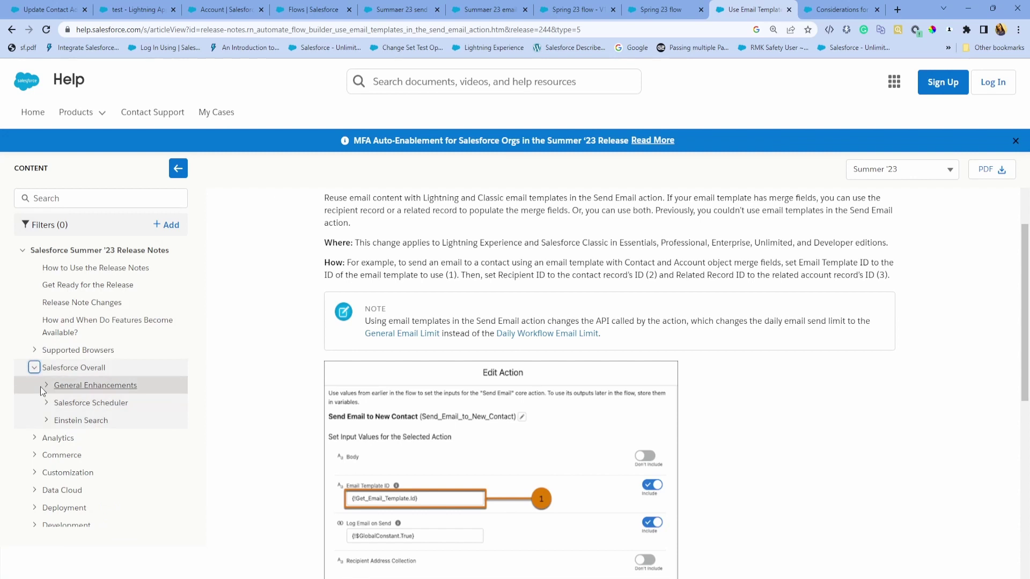
left_click(46, 385)
scroll(98, 428, "down", 5)
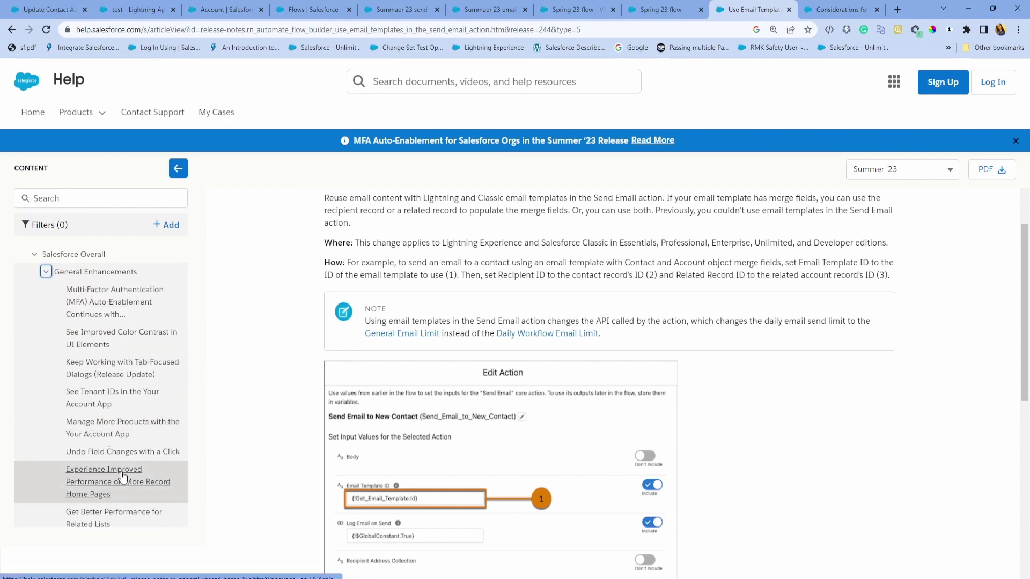
left_click(137, 406)
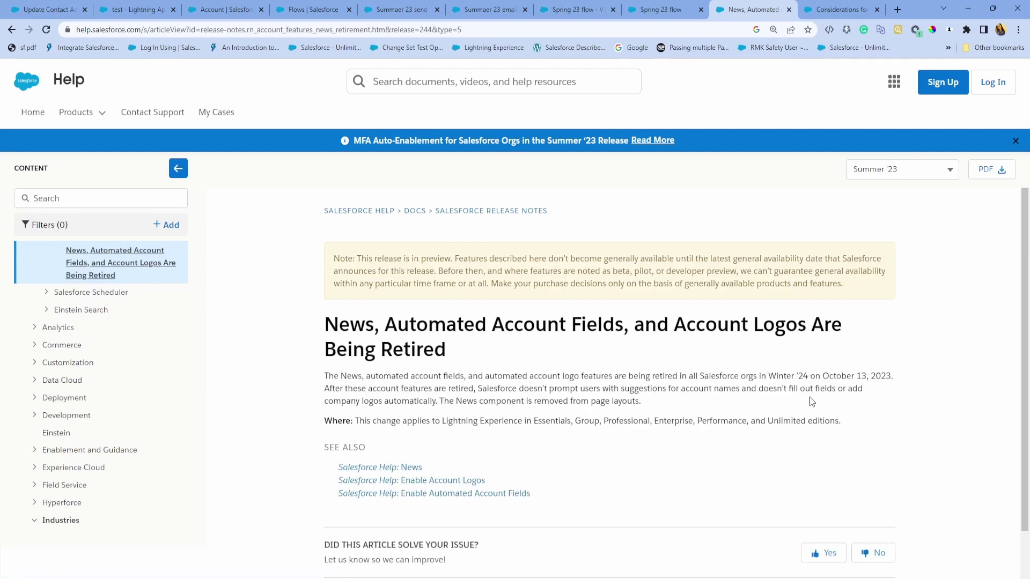
left_click_drag(444, 401, 661, 404)
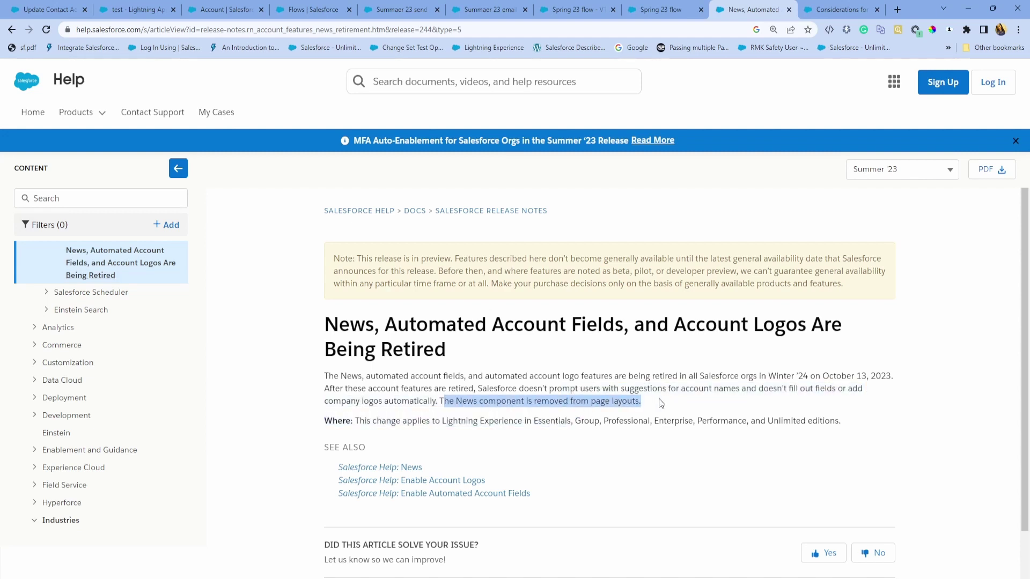
left_click_drag(768, 376, 908, 380)
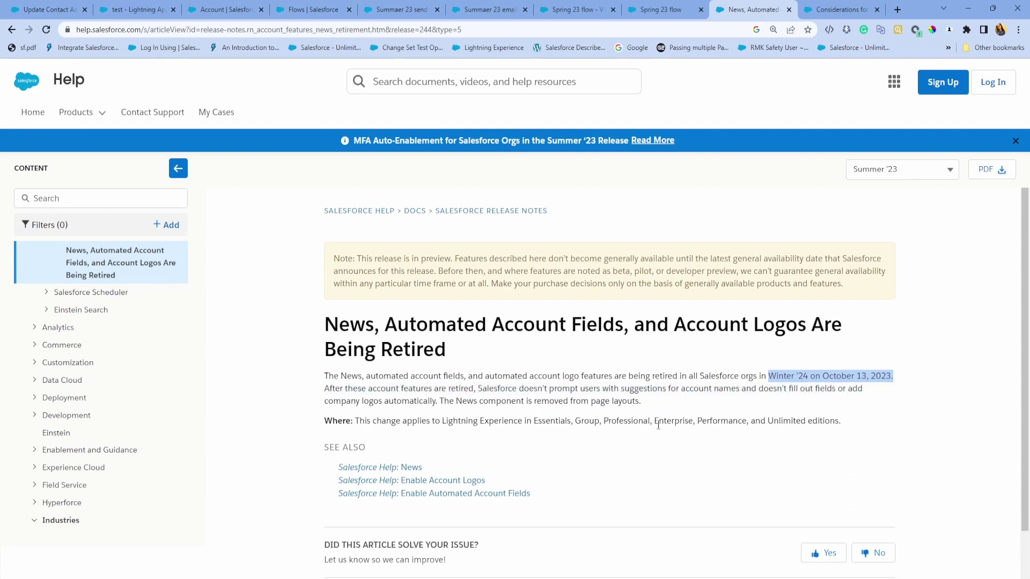